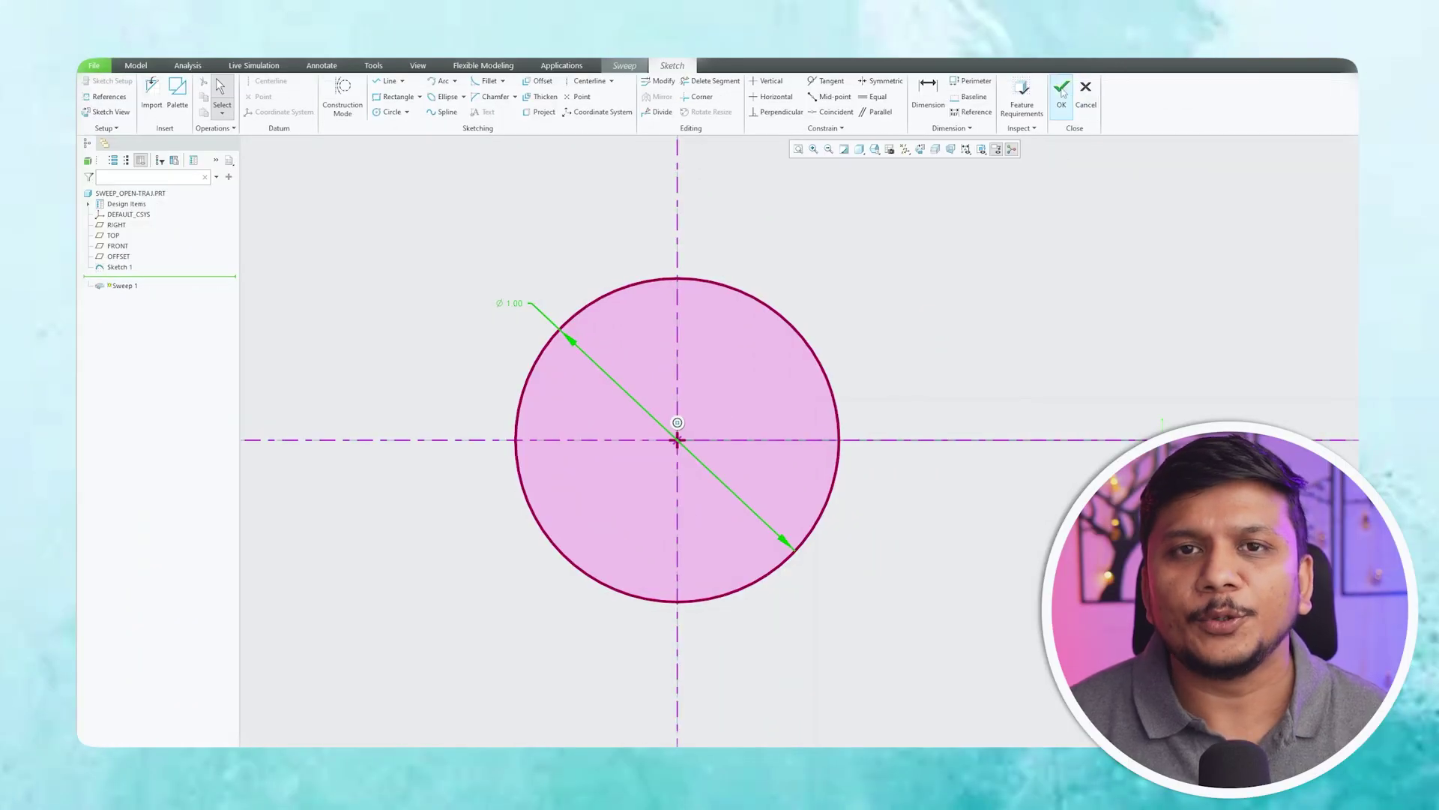
click(1061, 94)
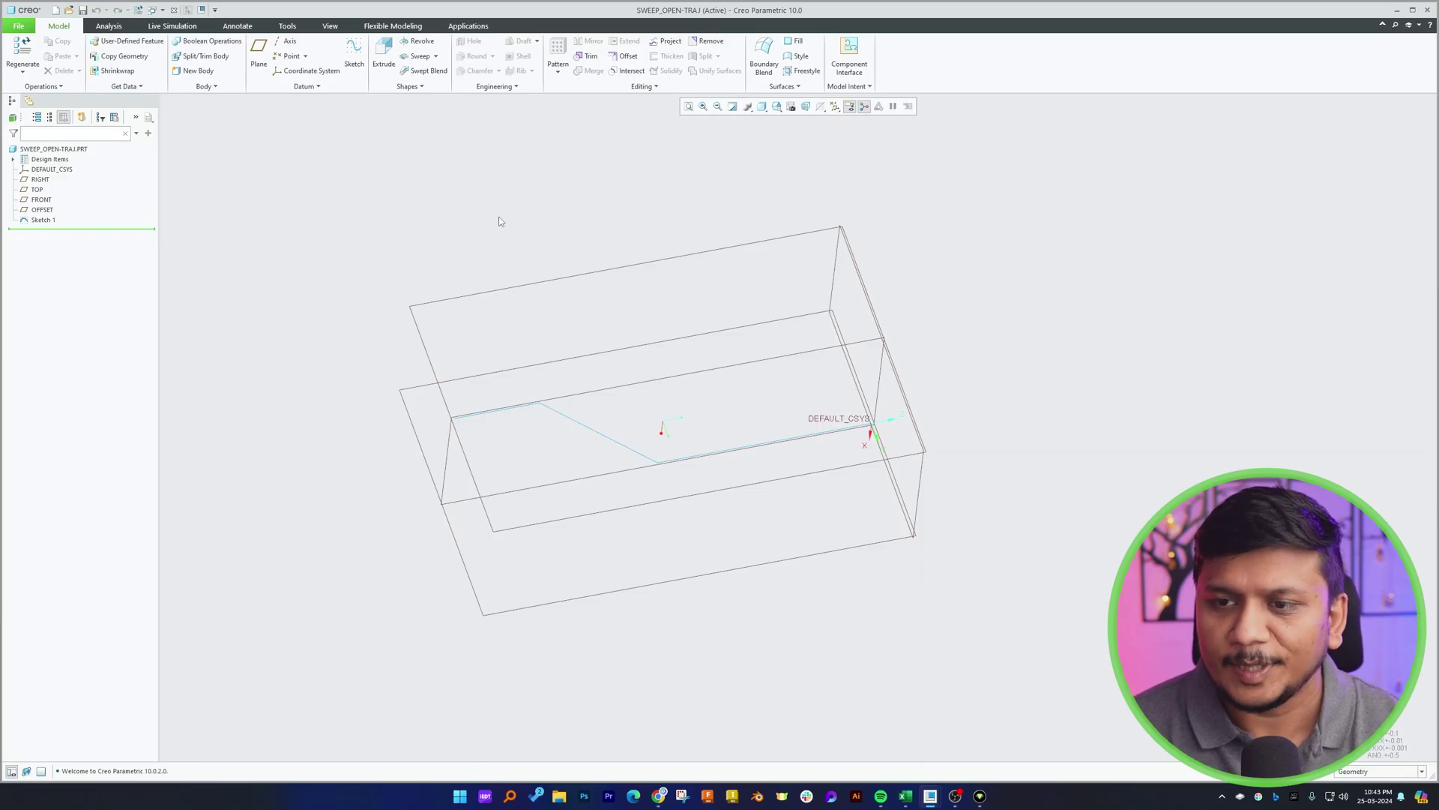
Step: Turn off the display of all datum features so only the open trajectory sketch shows in the model view
middle_drag(496, 257, 560, 213)
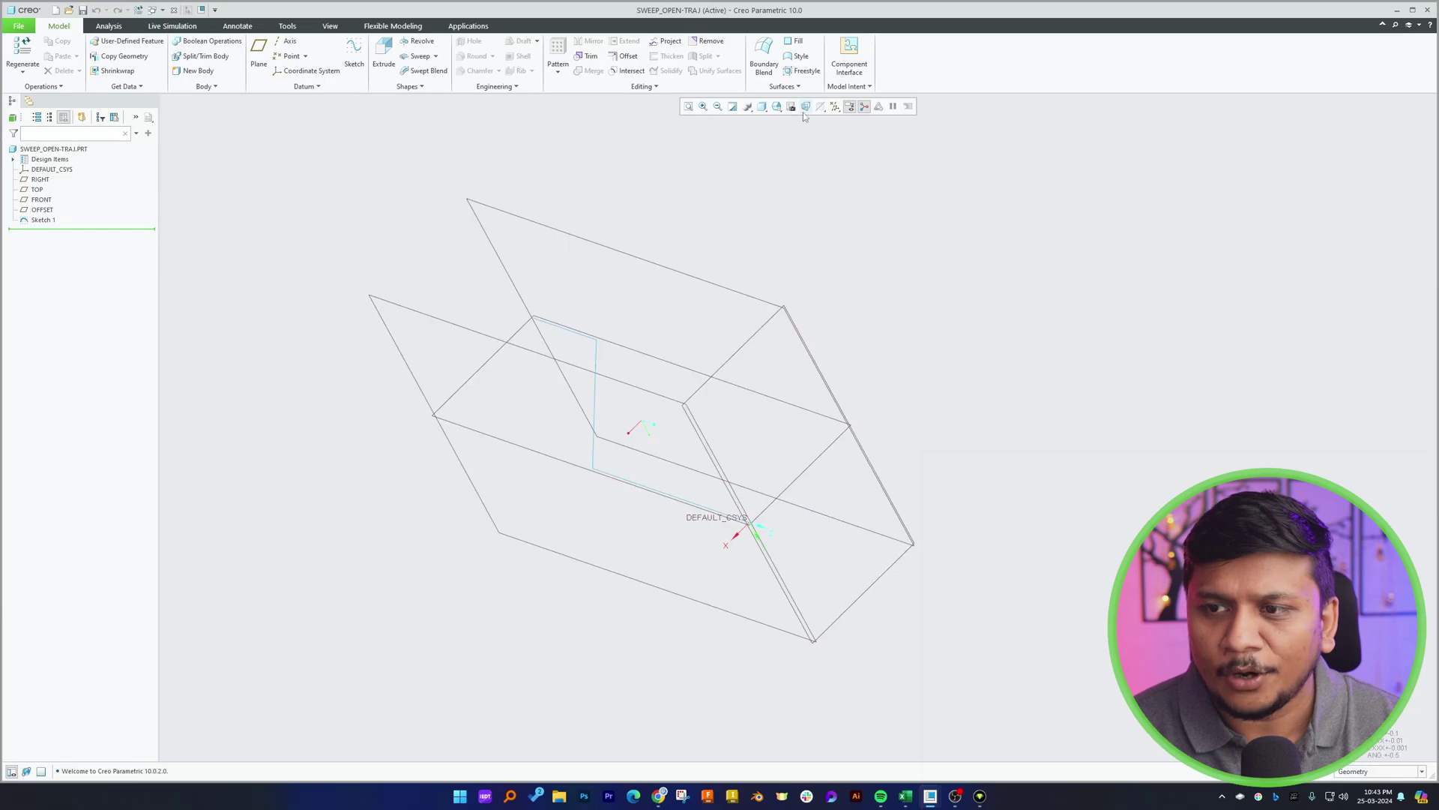
click(834, 106)
click(834, 169)
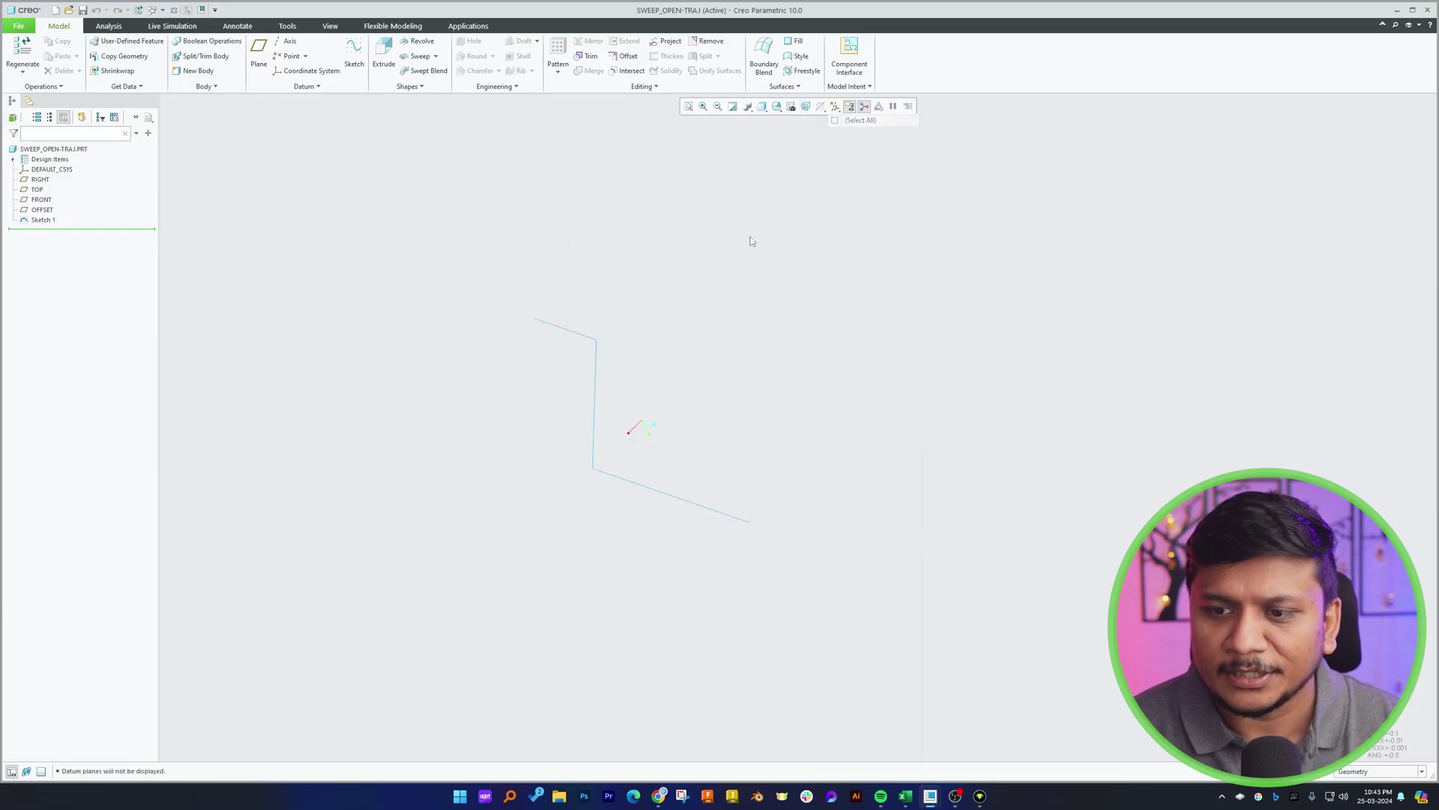
middle_drag(752, 241, 720, 328)
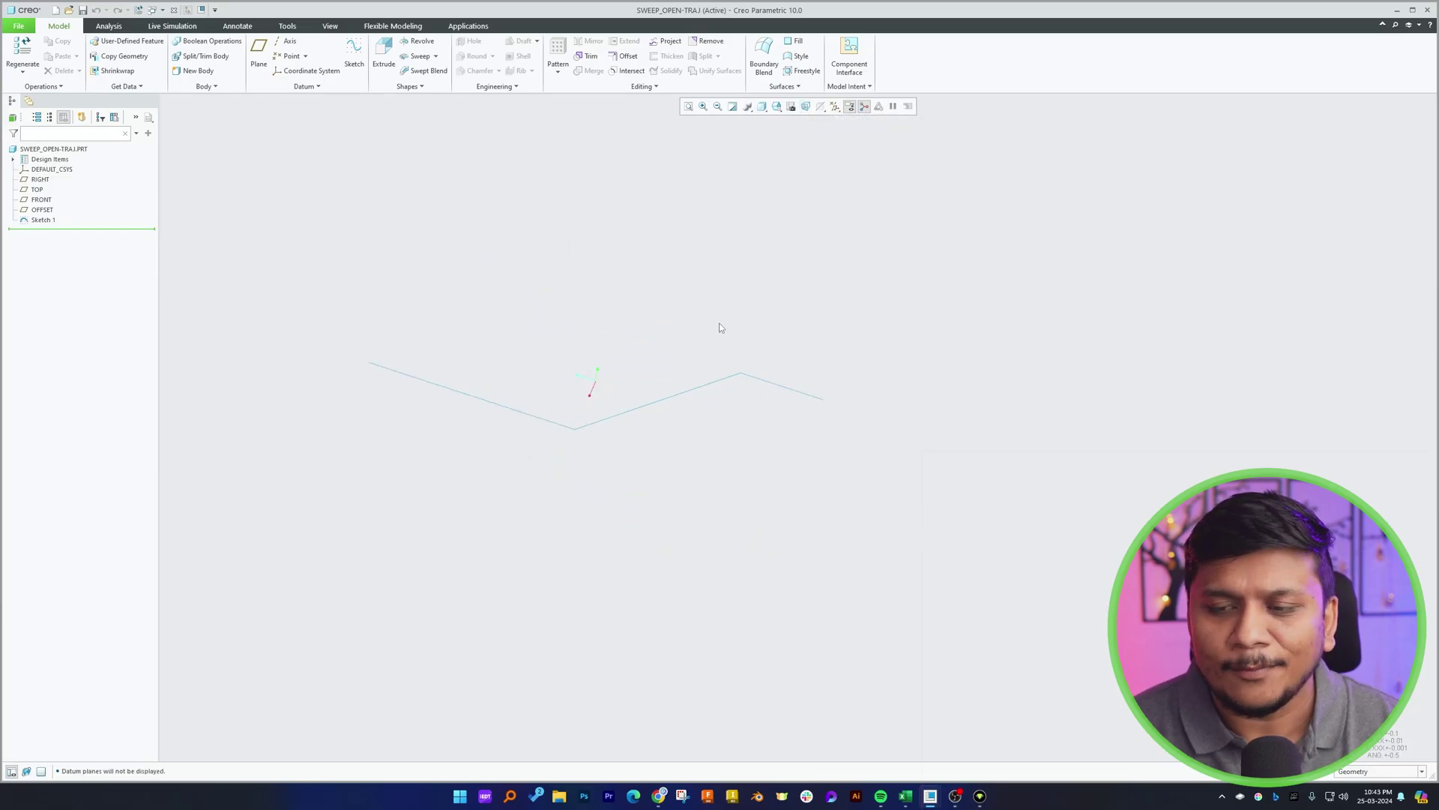
scroll(535, 487, down, 2)
mouse_move(504, 436)
middle_down()
mouse_move(507, 502)
mouse_move(702, 633)
mouse_move(623, 536)
mouse_move(608, 469)
middle_up()
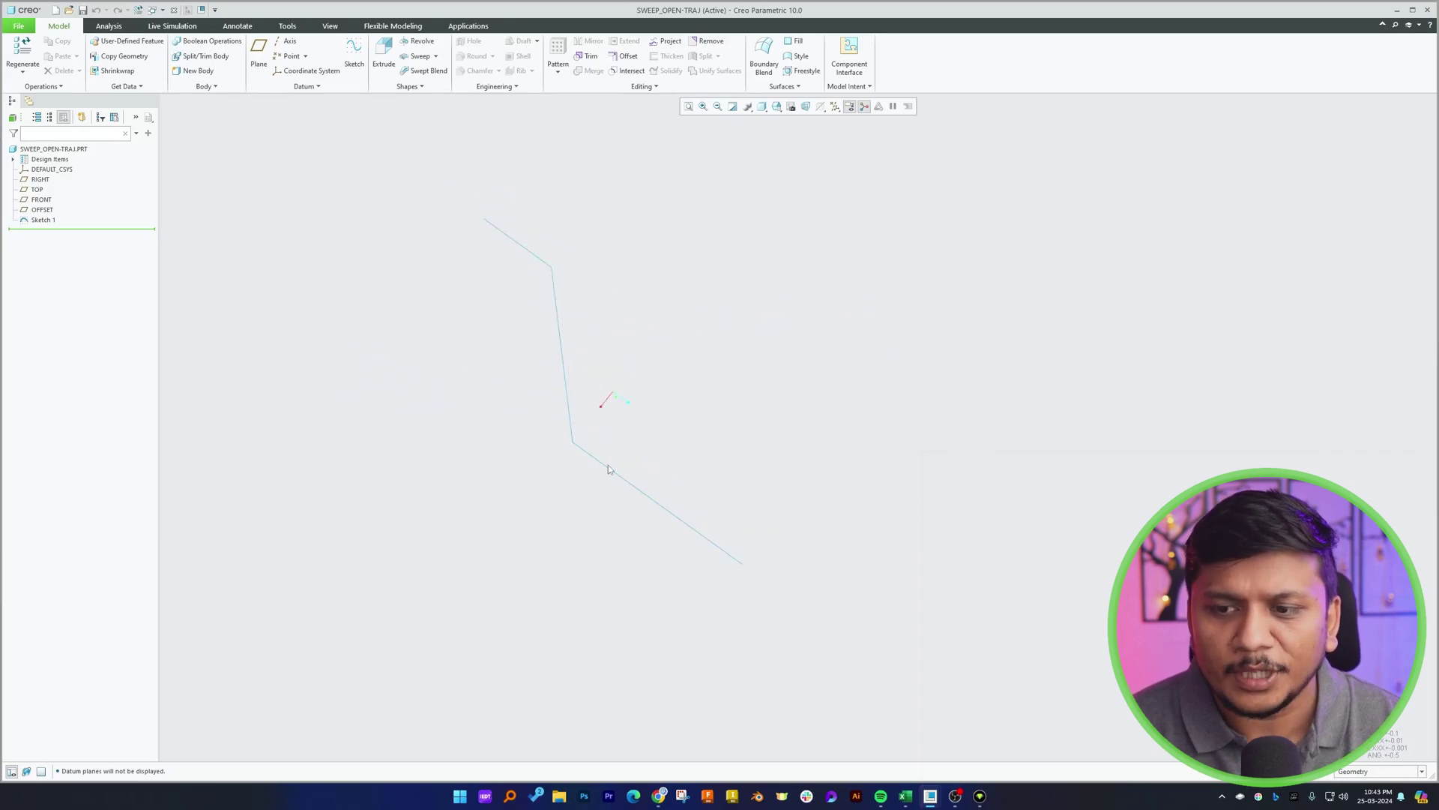
middle_drag(339, 318, 440, 290)
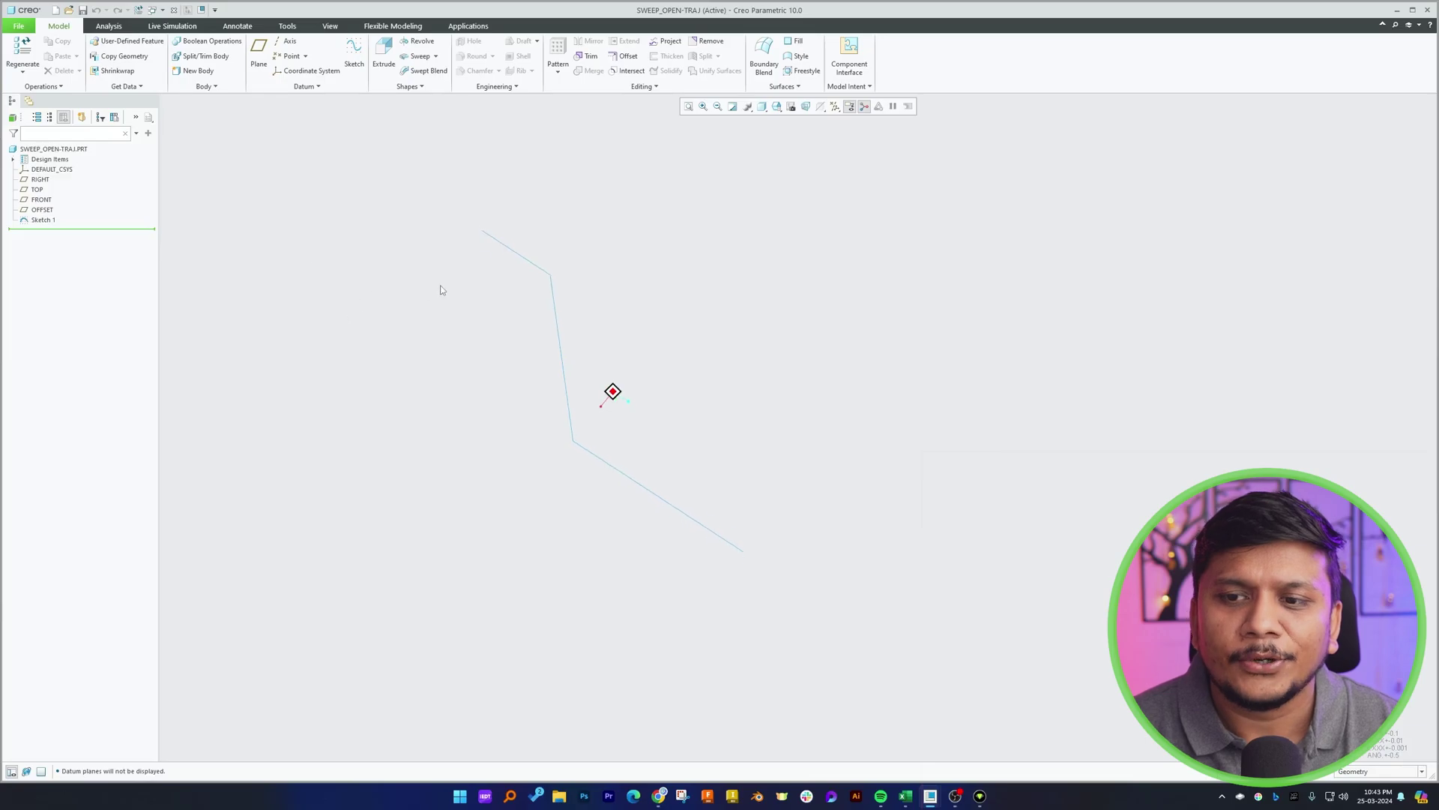
Step: Edit the definition of Sketch 1 and add a fillet between the 2.00 vertical line and the 45° diagonal line
click(43, 219)
click(70, 153)
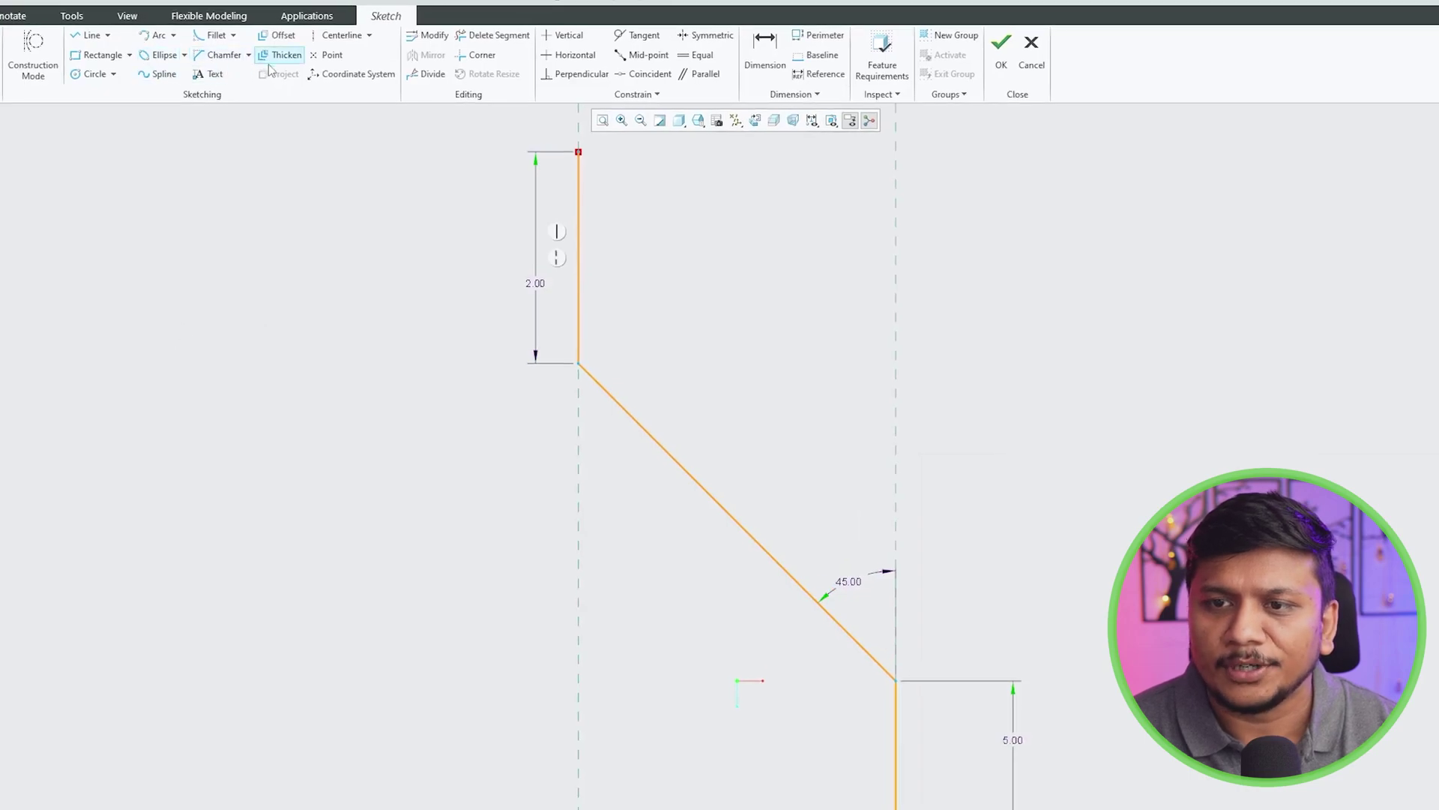
click(213, 35)
click(582, 307)
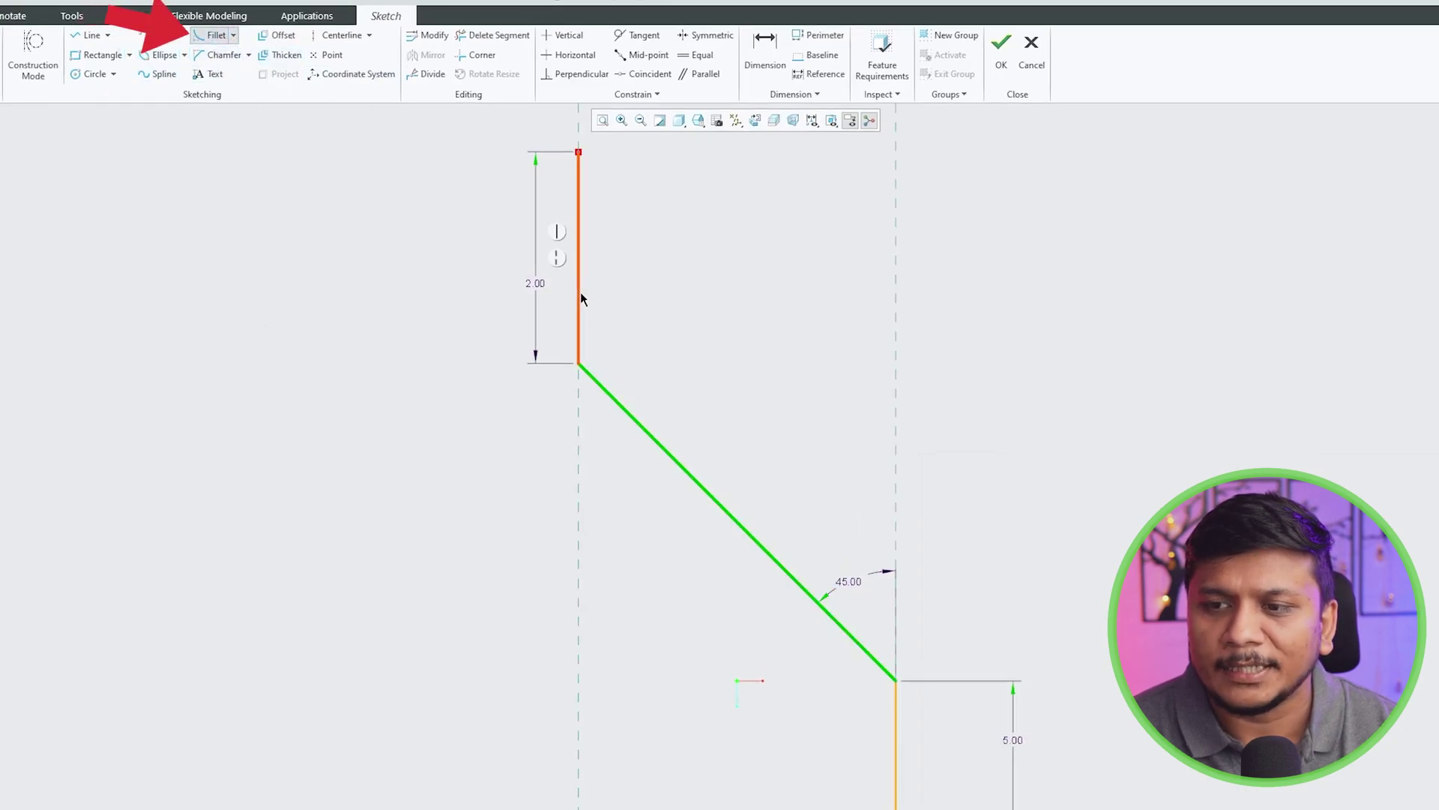
click(622, 407)
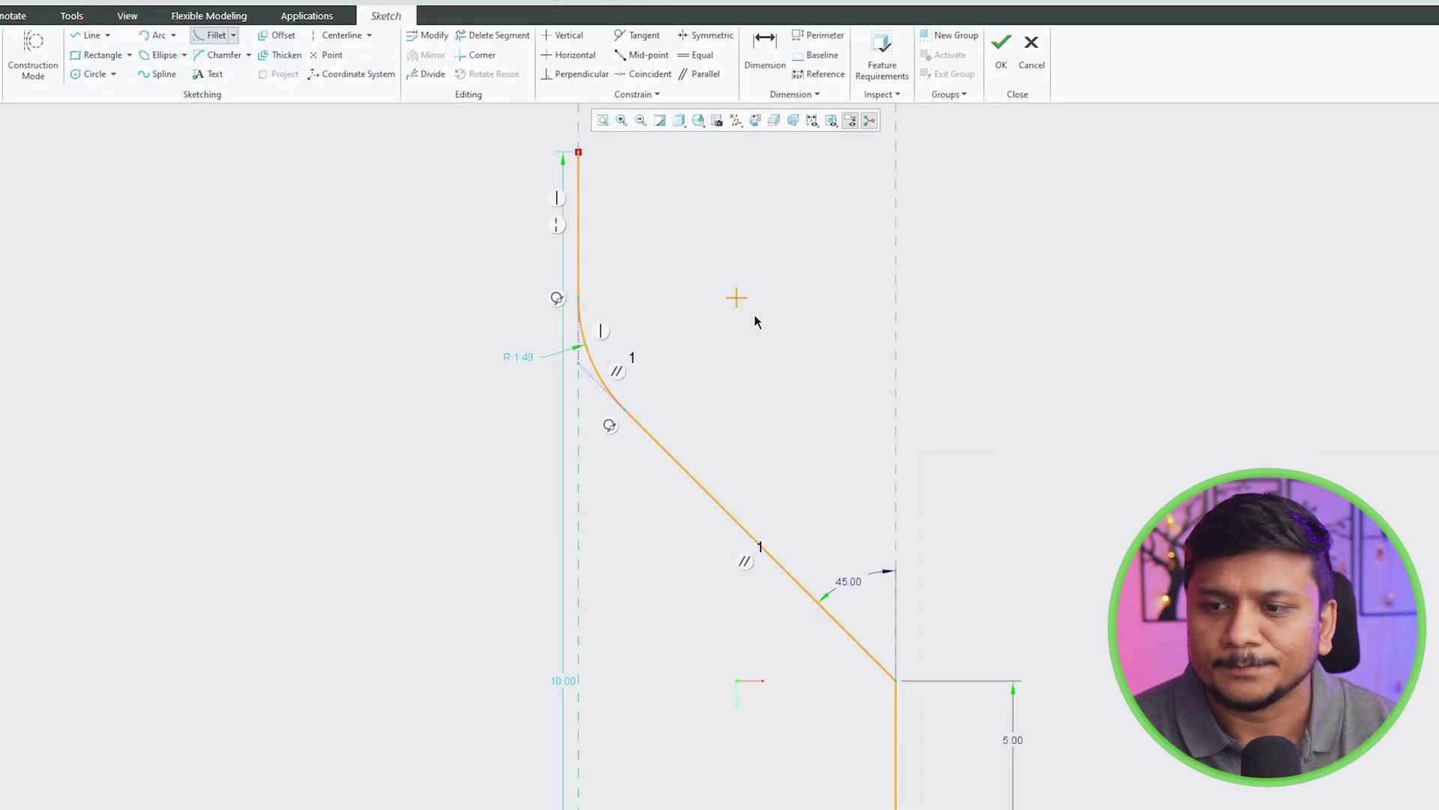
Step: Set the fillet radius to 1.5 and accept the trajectory sketch
double_click(526, 362)
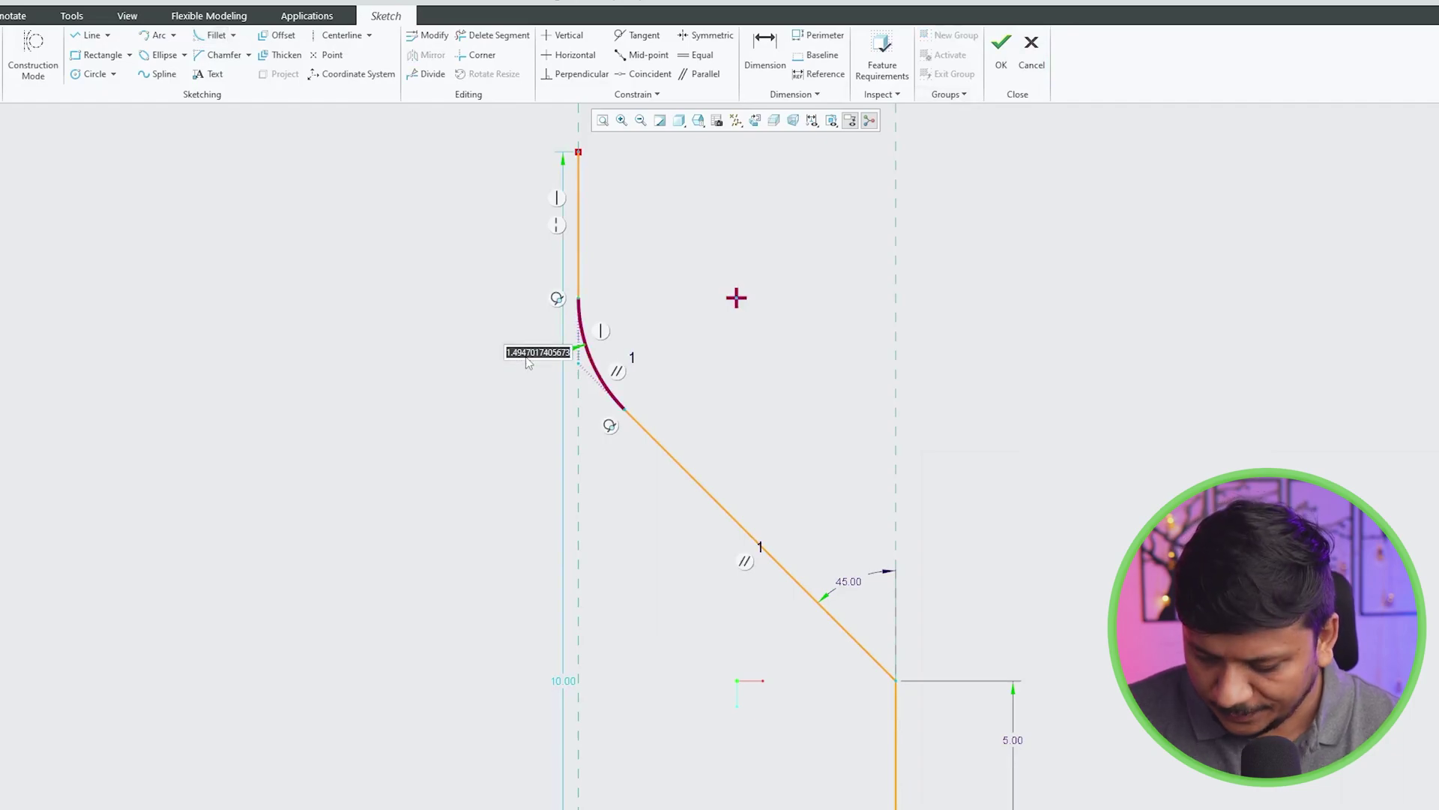
text(1.5)
key(Return)
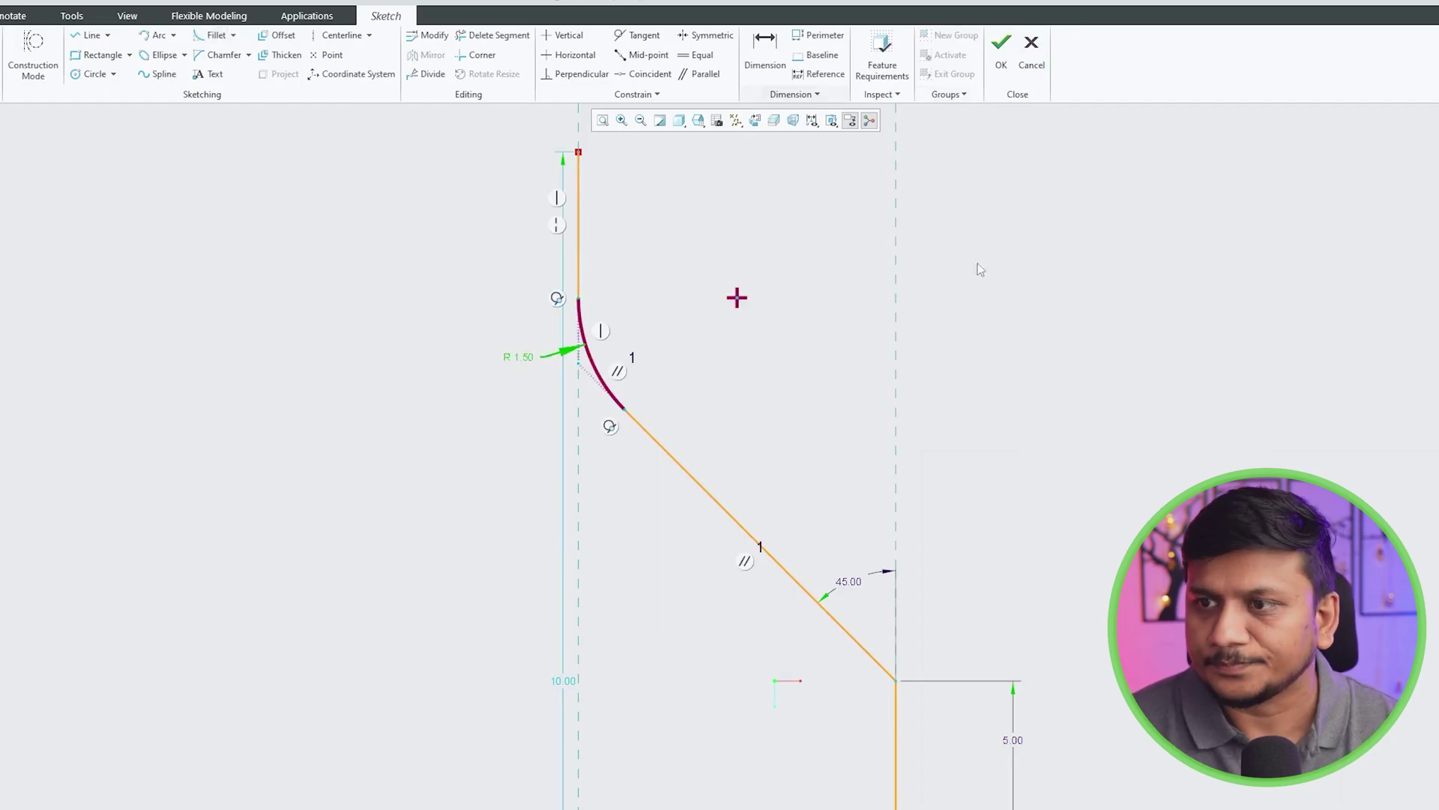
click(1002, 47)
click(937, 246)
Step: Start a Sweep and select the whole Sketch 1 chain as its origin trajectory
scroll(363, 402, up, 4)
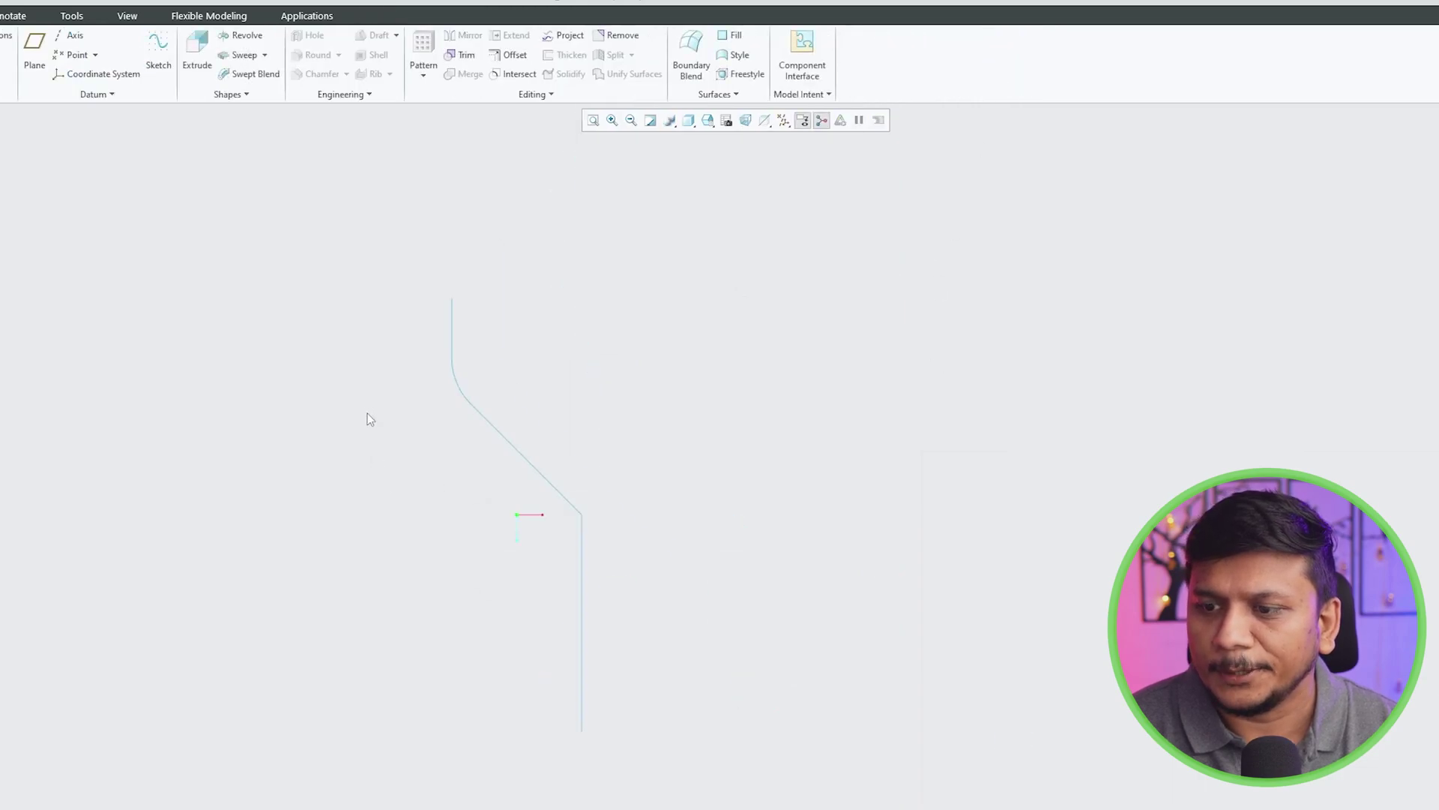
middle_drag(367, 412, 549, 534)
scroll(559, 522, down, 6)
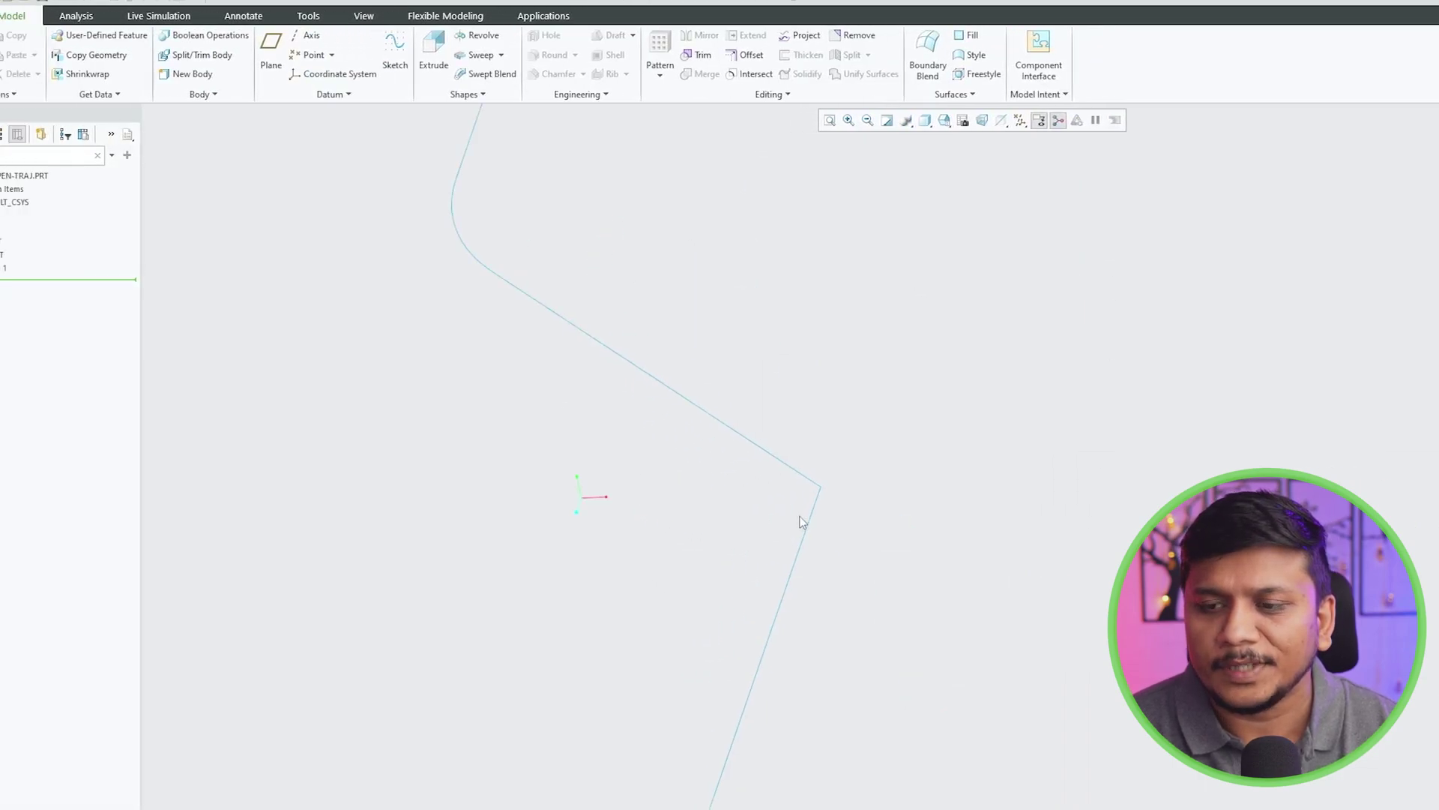
middle_drag(800, 516, 743, 597)
scroll(744, 597, up, 3)
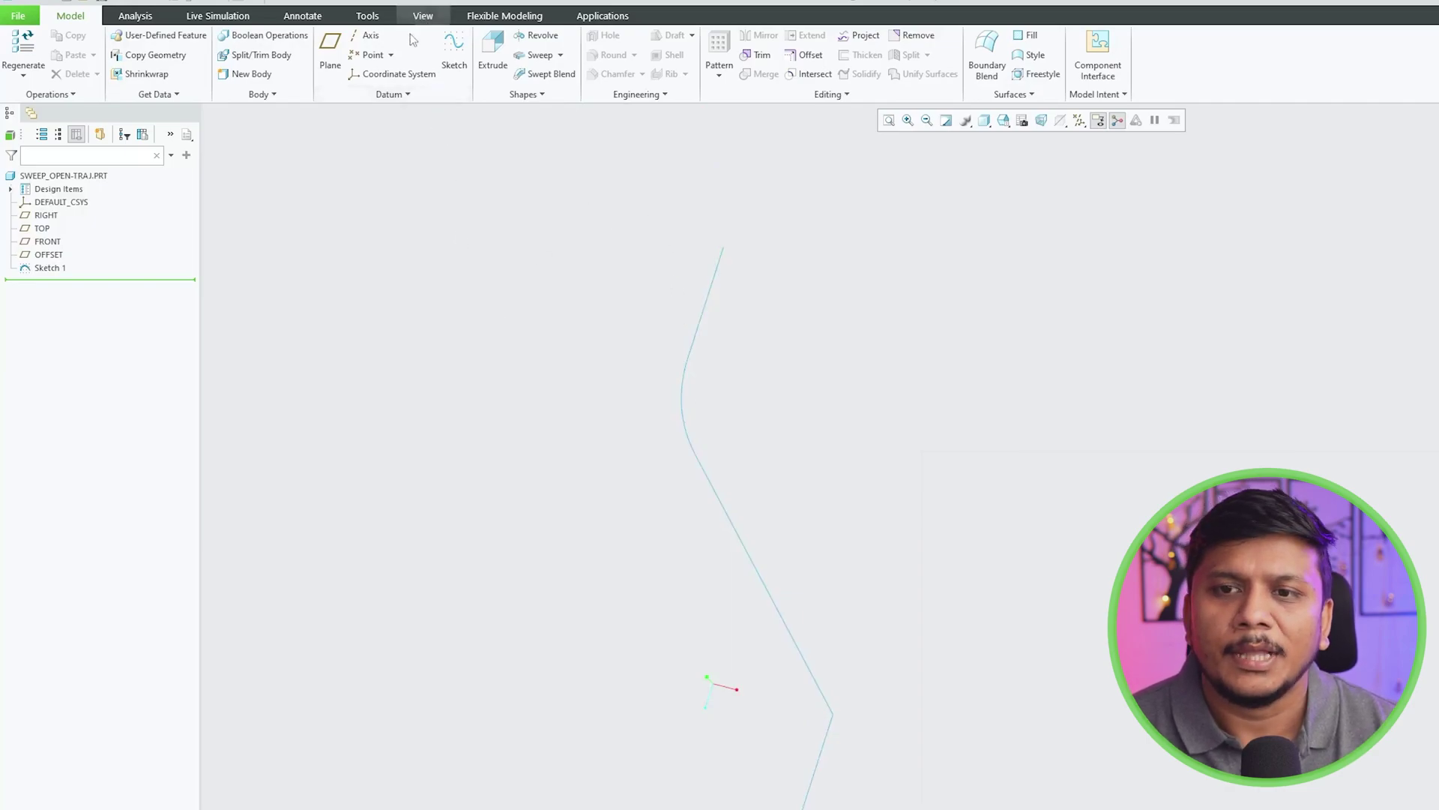
scroll(596, 255, down, 2)
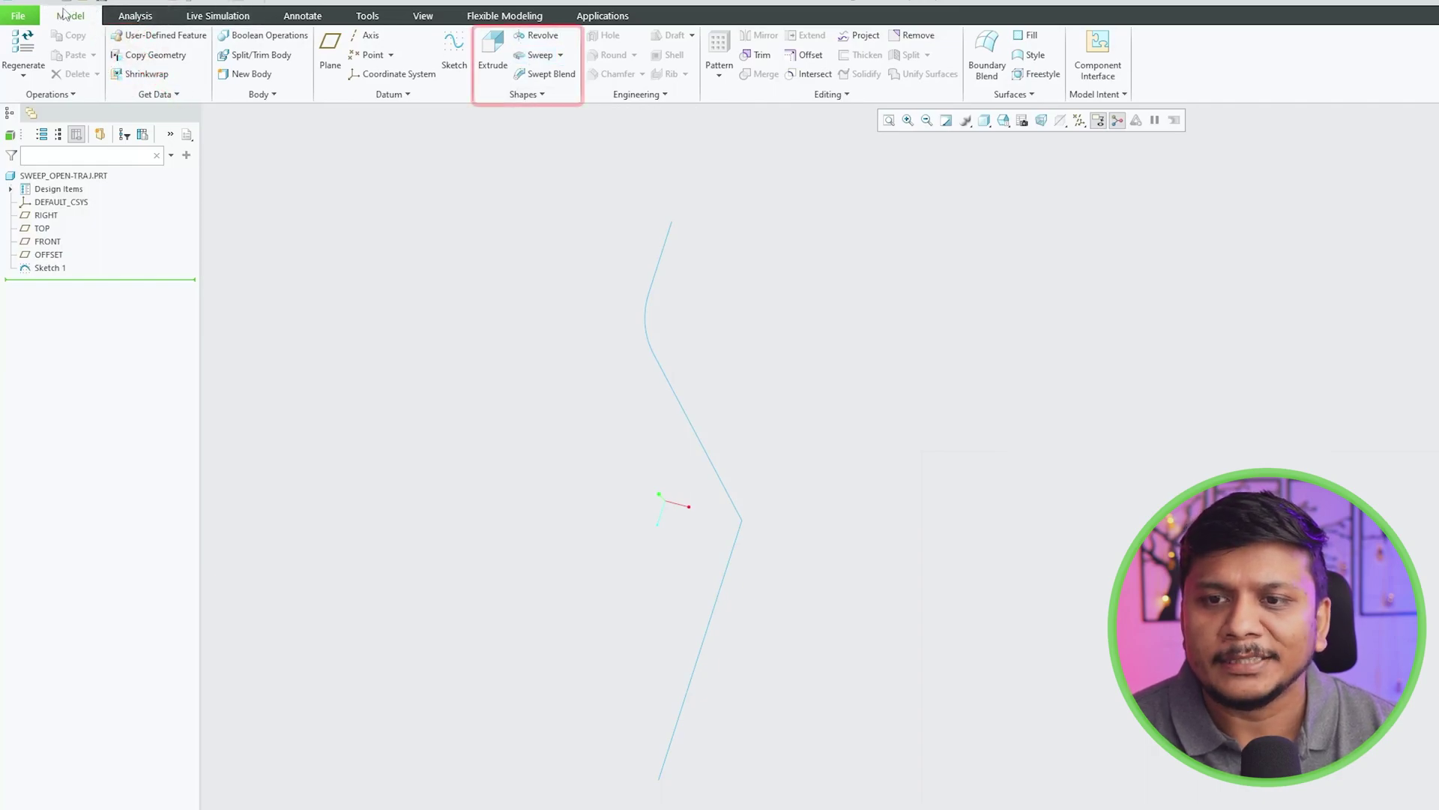
click(540, 56)
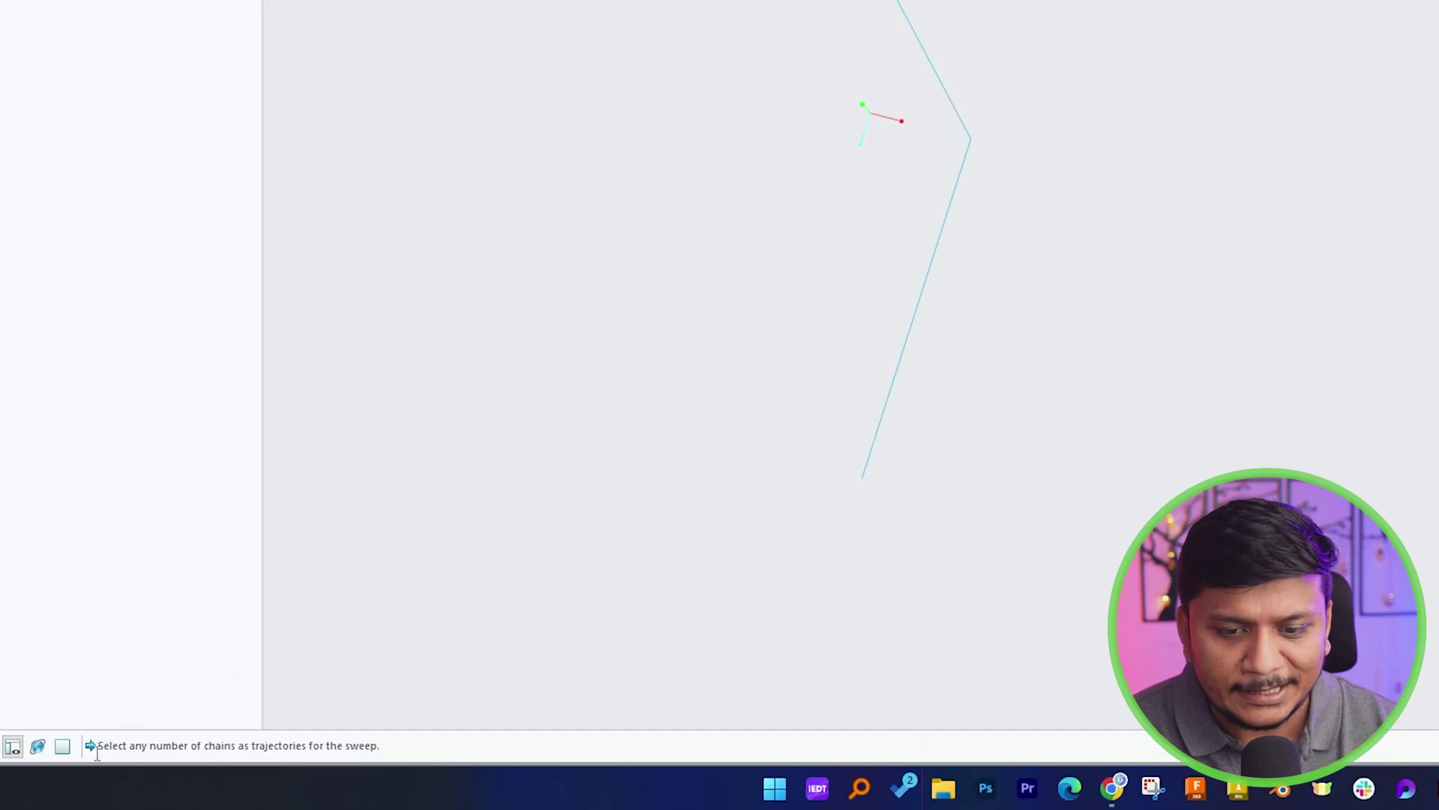
drag(101, 742, 404, 742)
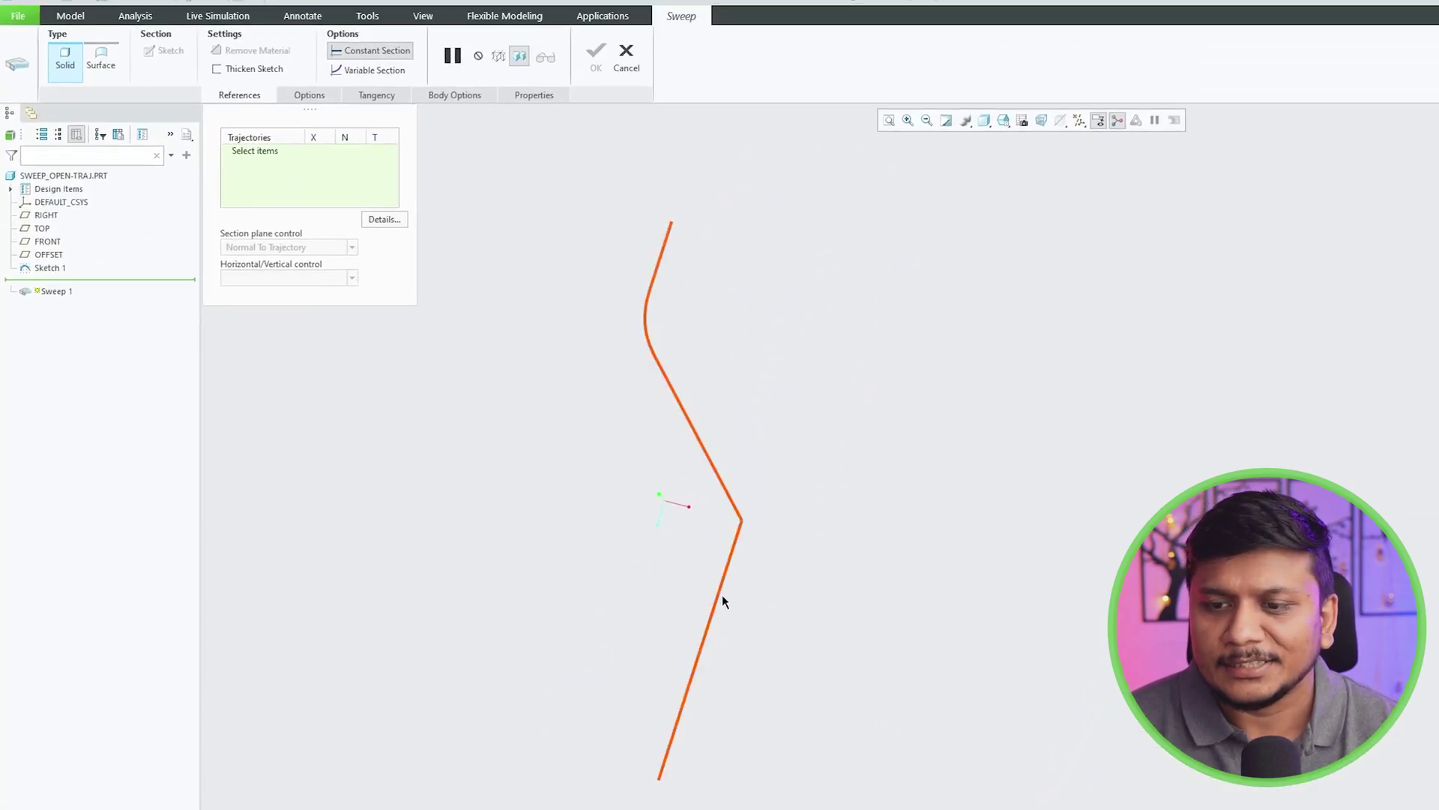
click(721, 596)
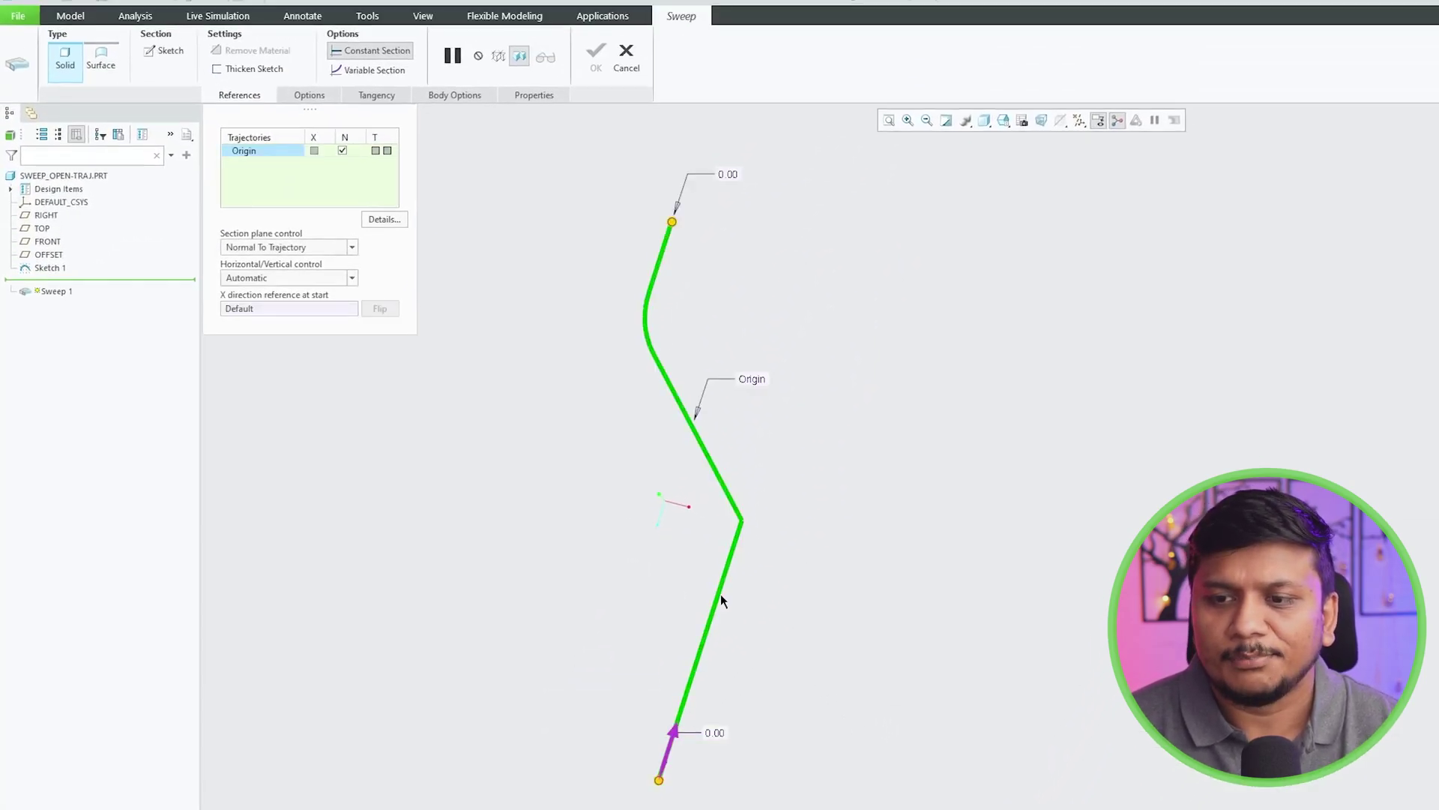
Step: Shorten the sweep at the trajectory's start point by setting that end's extension value to -1
middle_drag(721, 596, 648, 621)
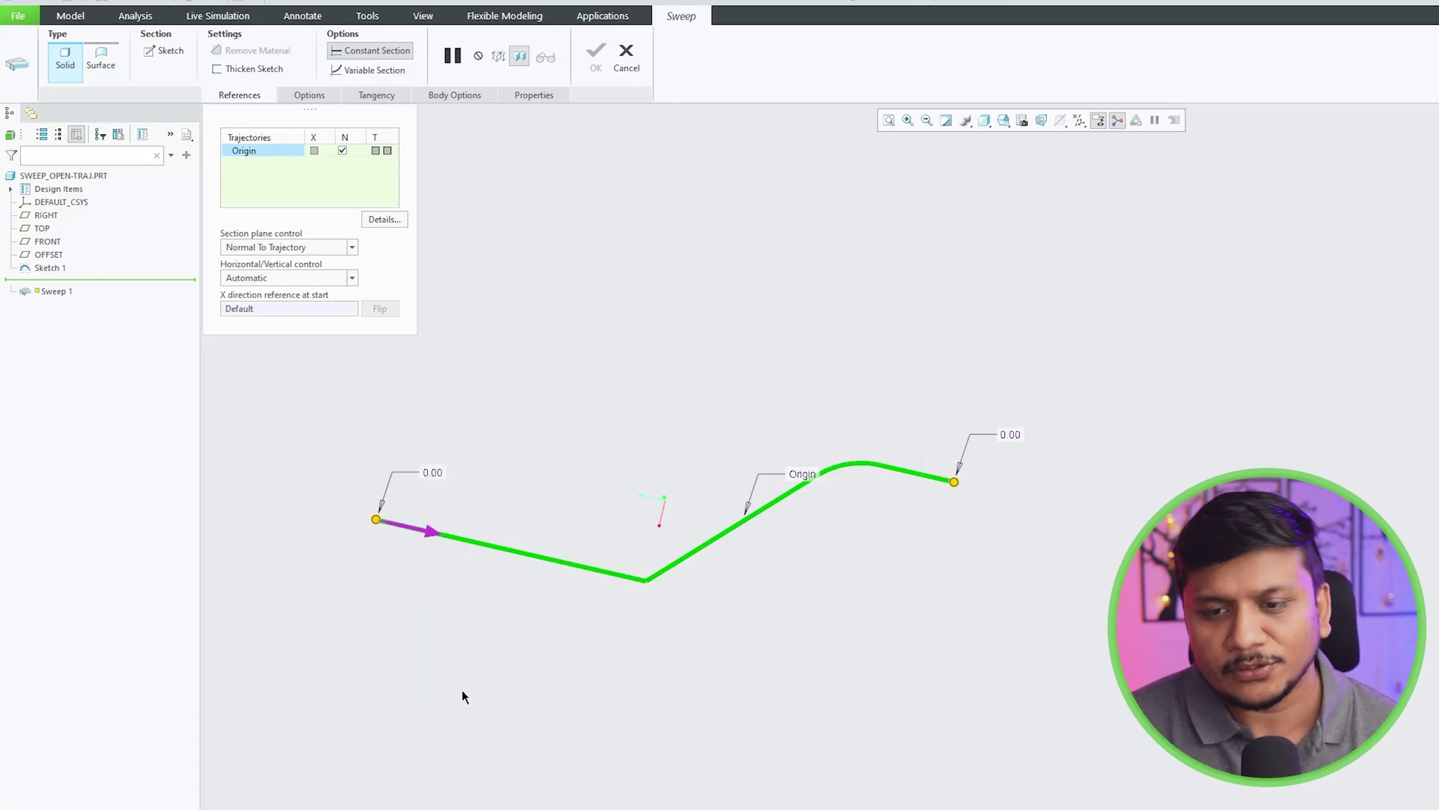
scroll(376, 536, up, 1)
scroll(375, 536, down, 1)
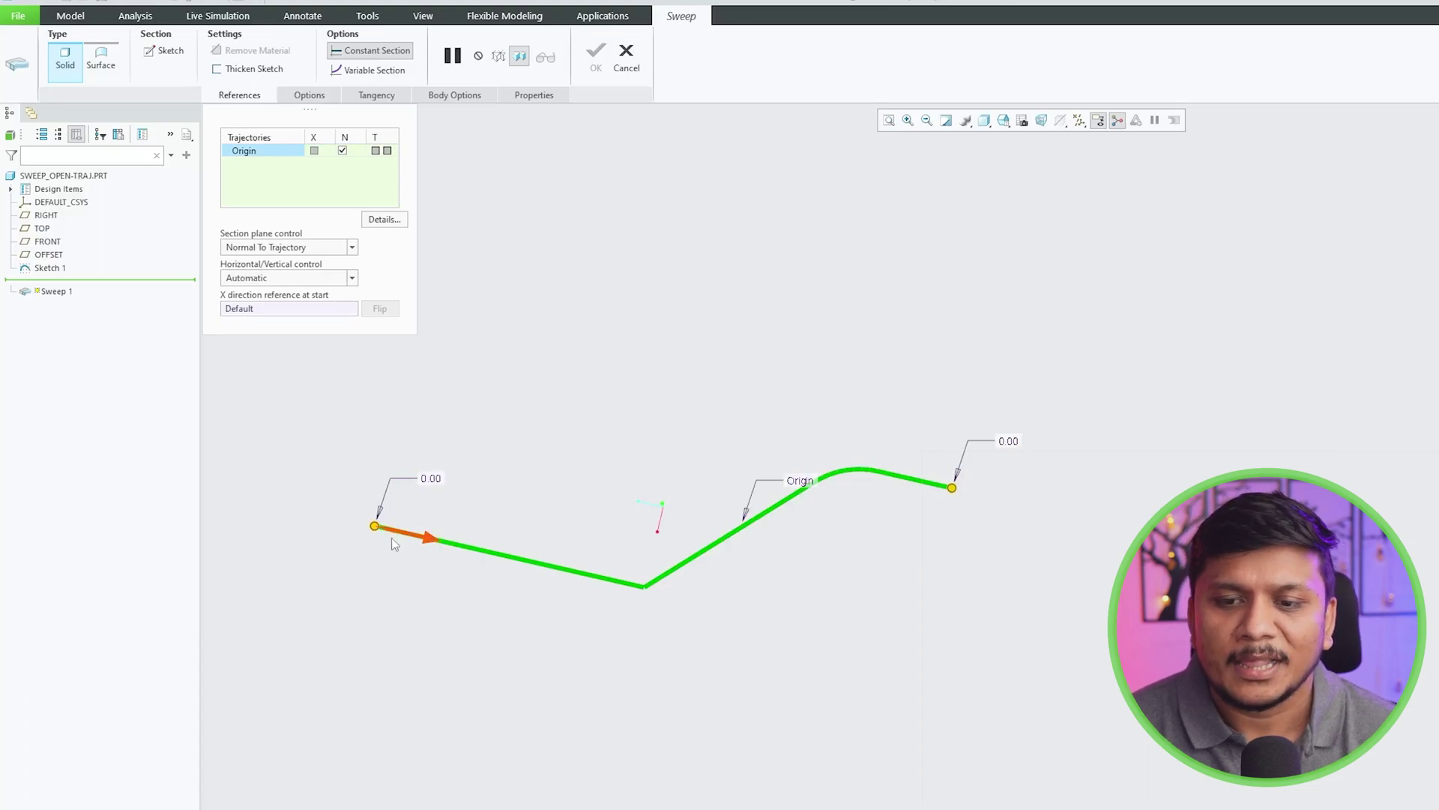
mouse_move(388, 567)
middle_down()
mouse_move(415, 595)
mouse_move(392, 560)
middle_up()
scroll(395, 552, up, 2)
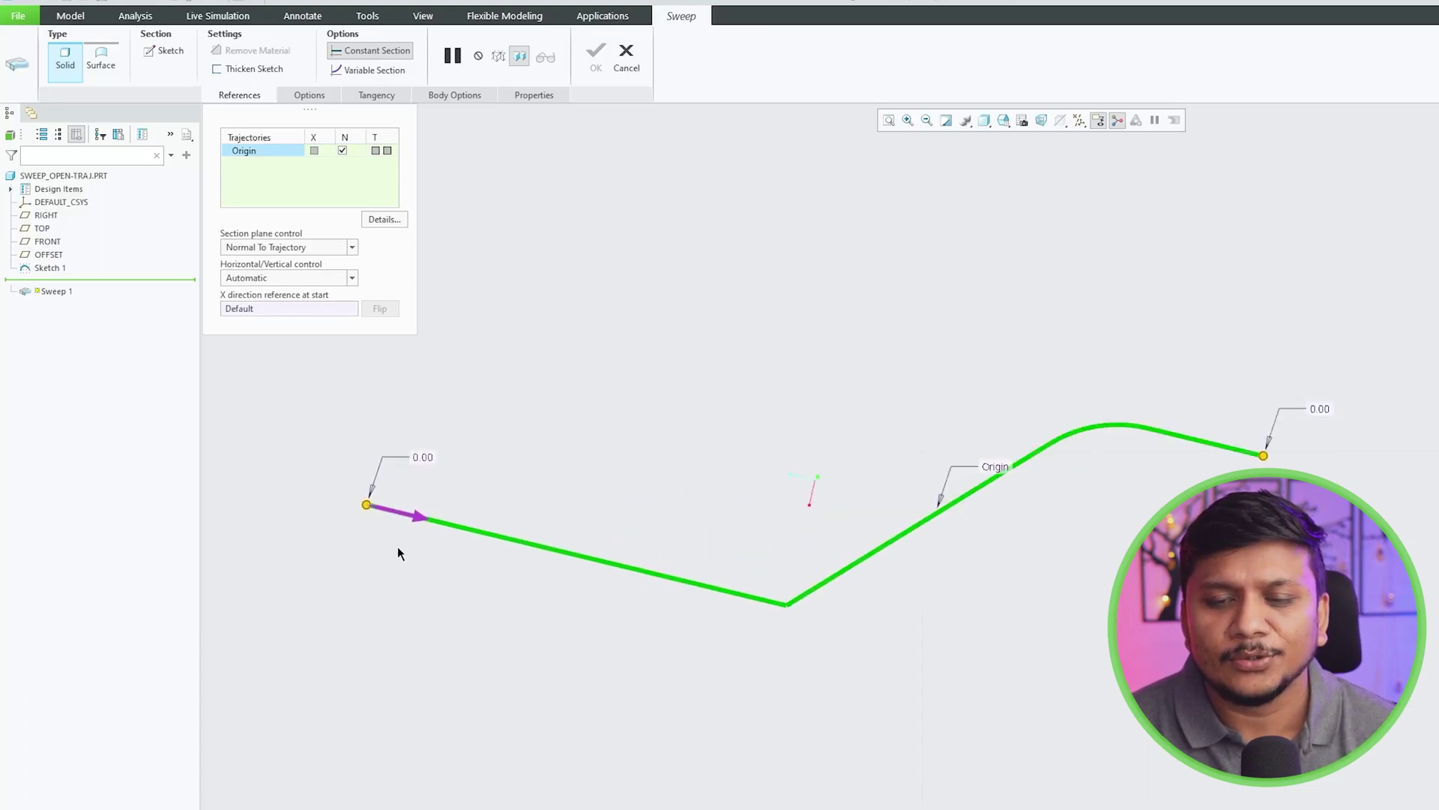
drag(367, 505, 441, 521)
mouse_move(443, 603)
middle_down()
mouse_move(485, 511)
mouse_move(517, 479)
middle_up()
double_click(510, 495)
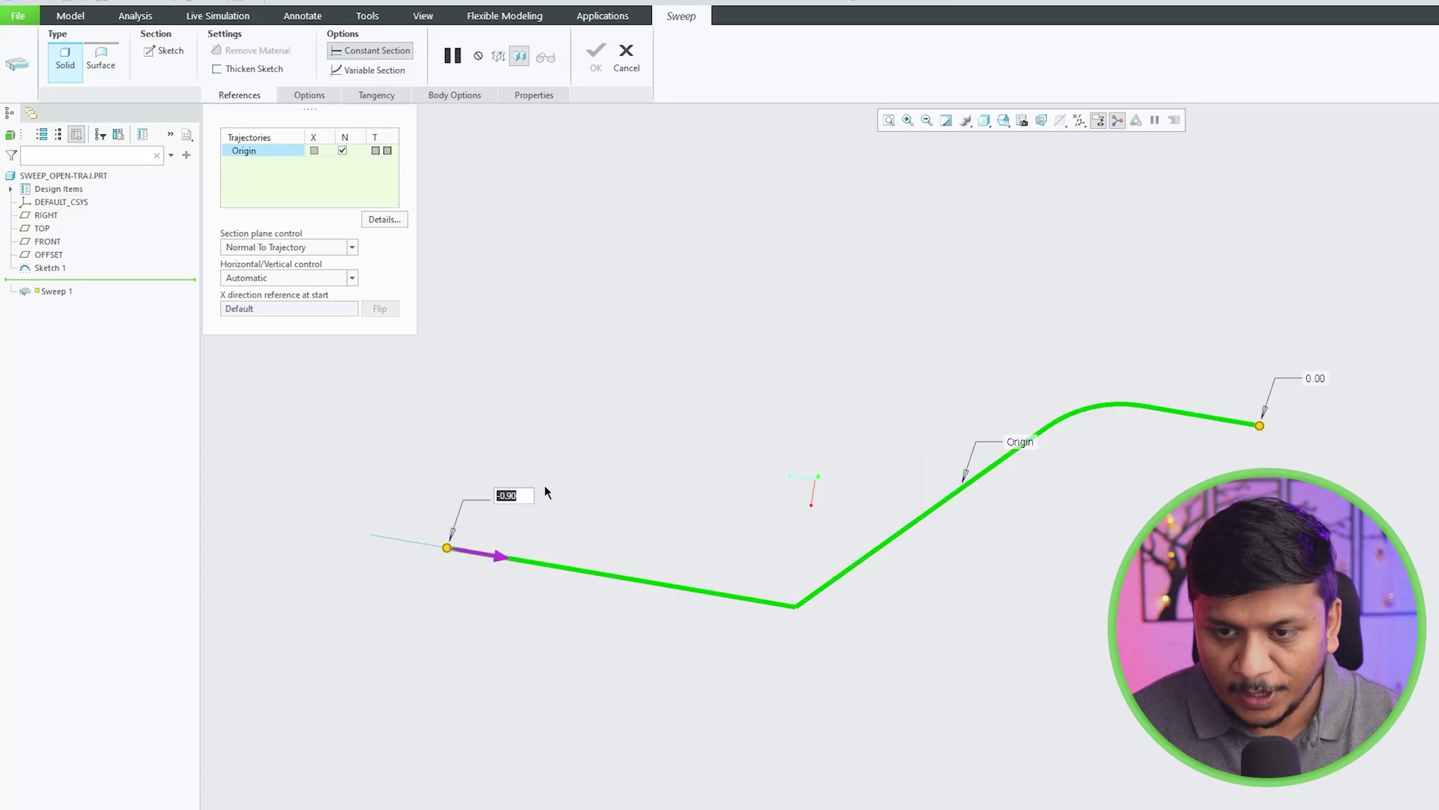
text(-1)
key(Return)
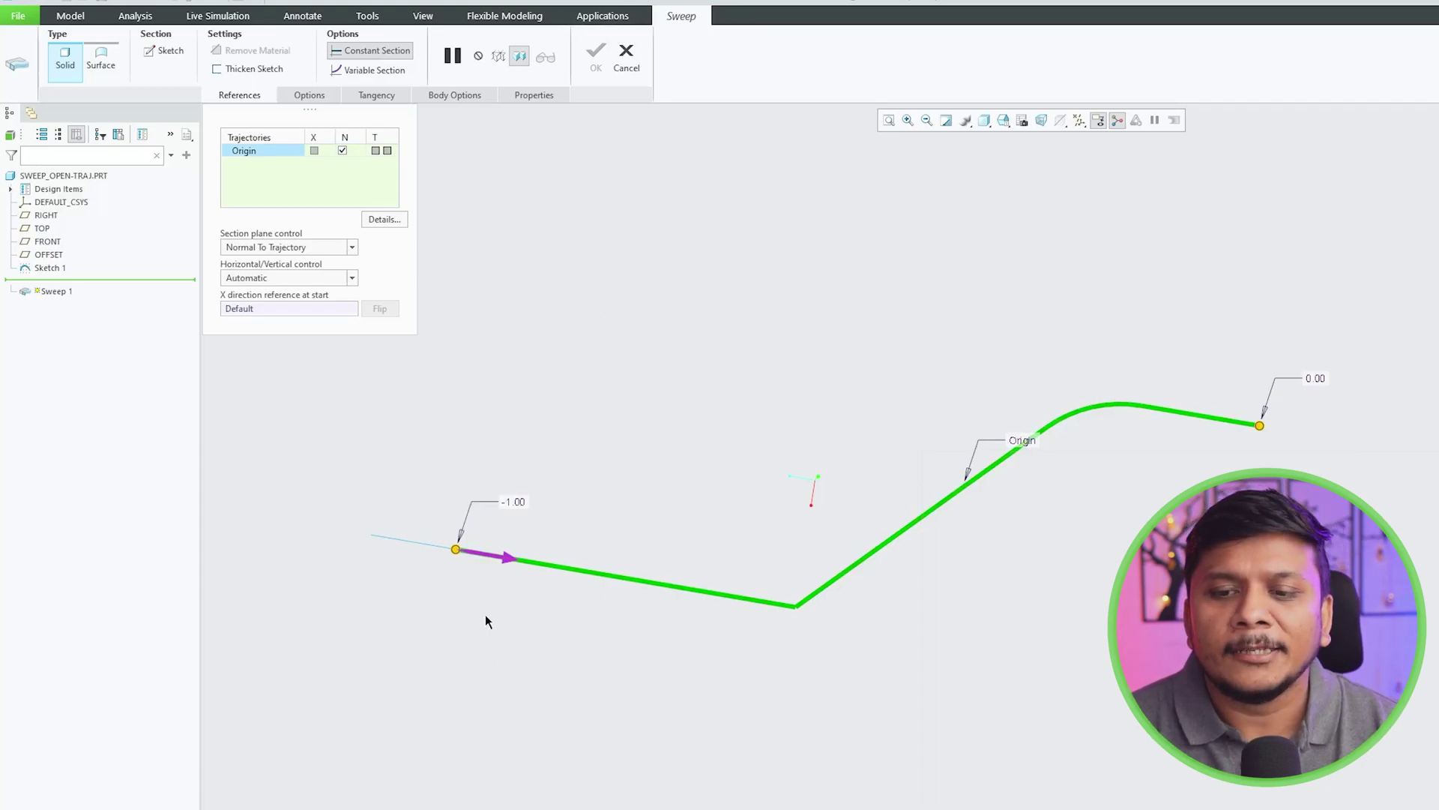
Step: Flip the sweep's start point to the opposite end of the trajectory
click(496, 564)
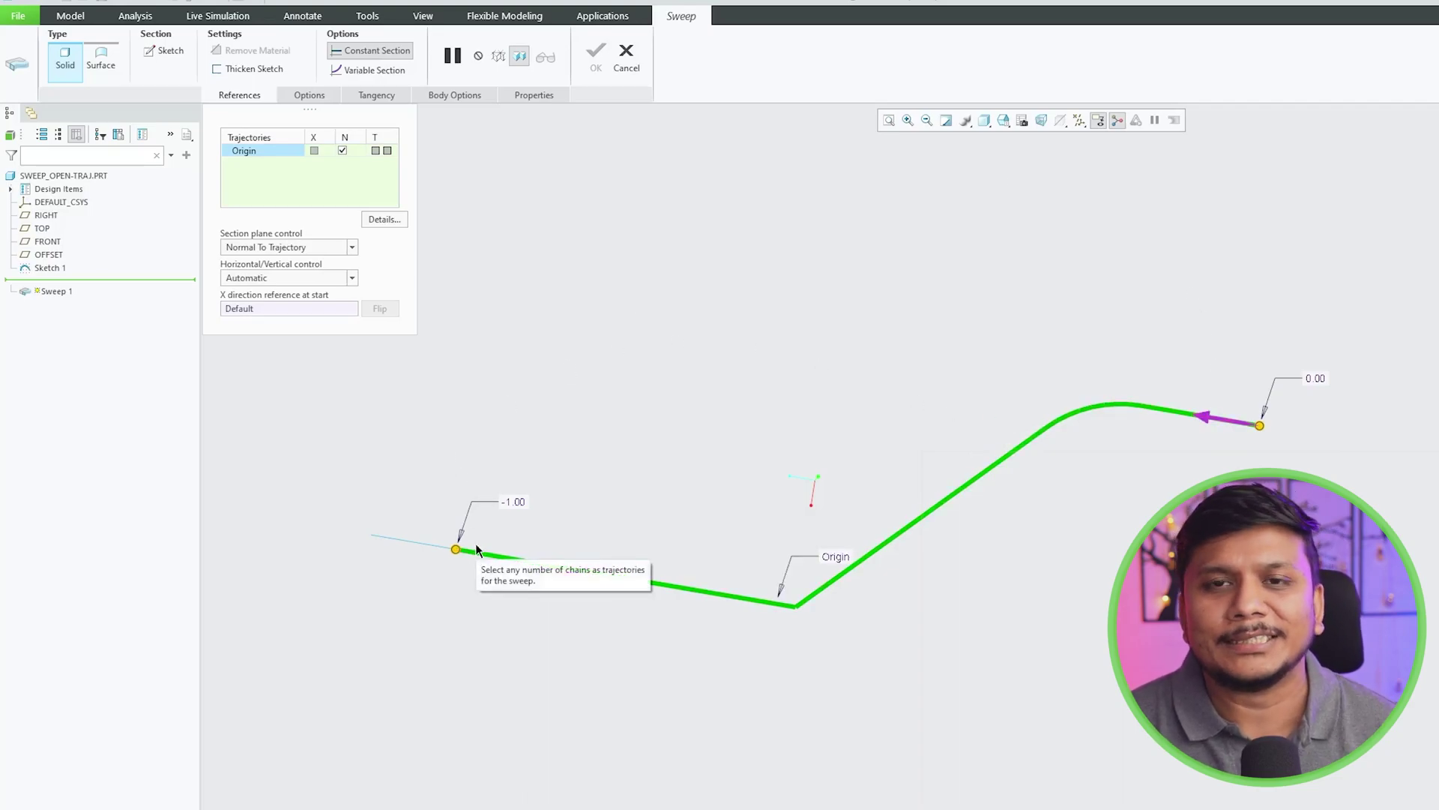
scroll(453, 564, down, 3)
scroll(453, 563, up, 3)
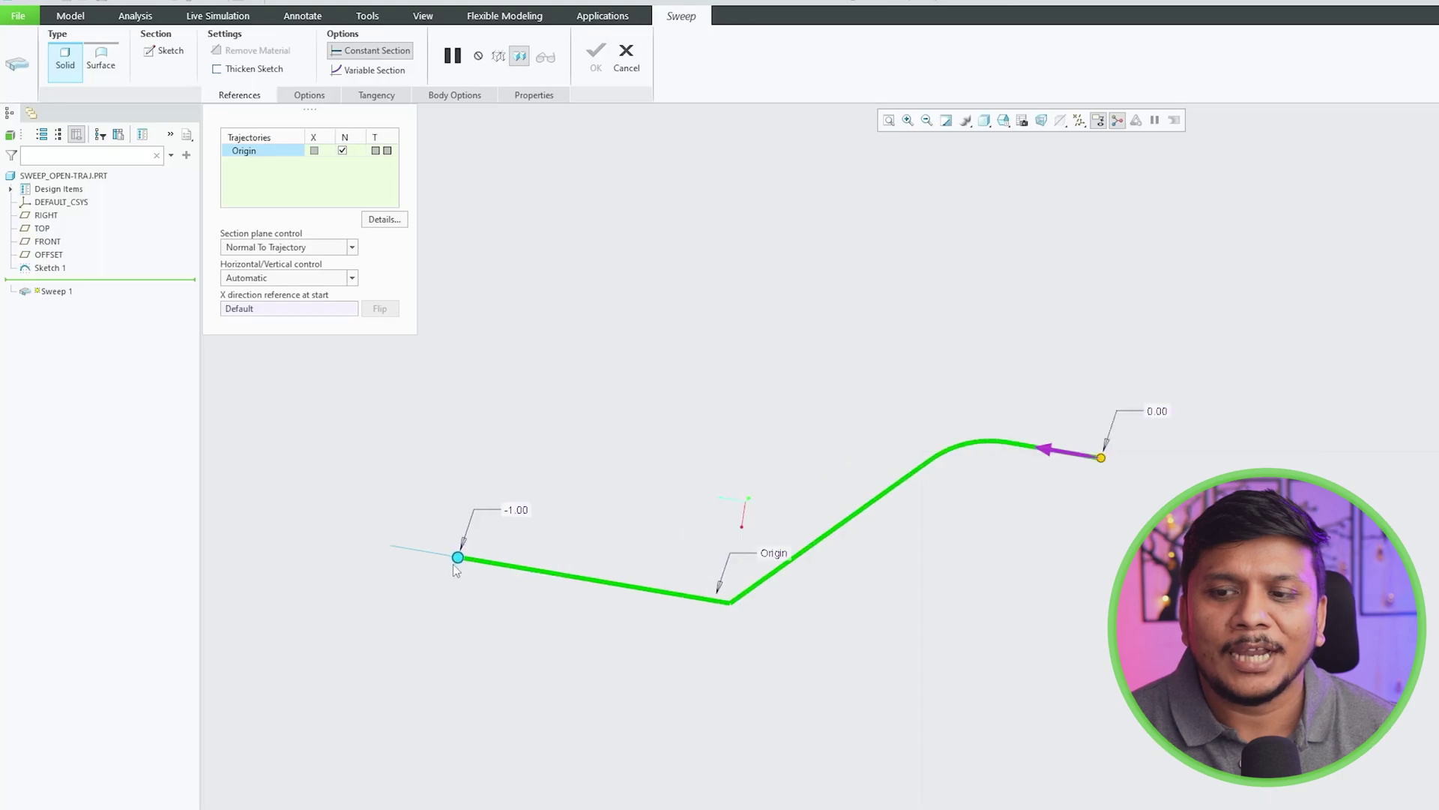
middle_drag(443, 594, 797, 530)
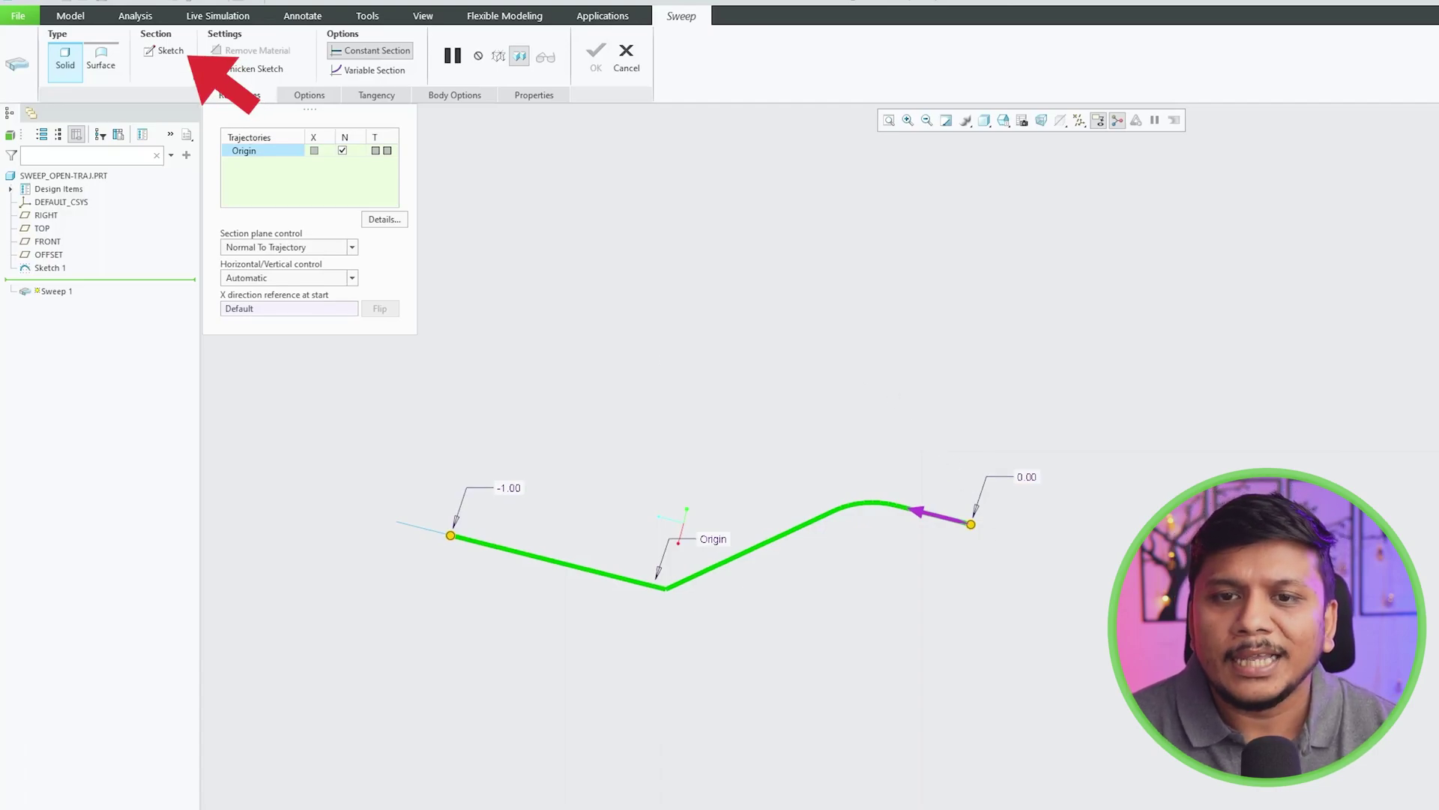
Step: Open the sweep section sketch and draw a circle about 0.59 in diameter centred on the crosshair intersection
click(170, 51)
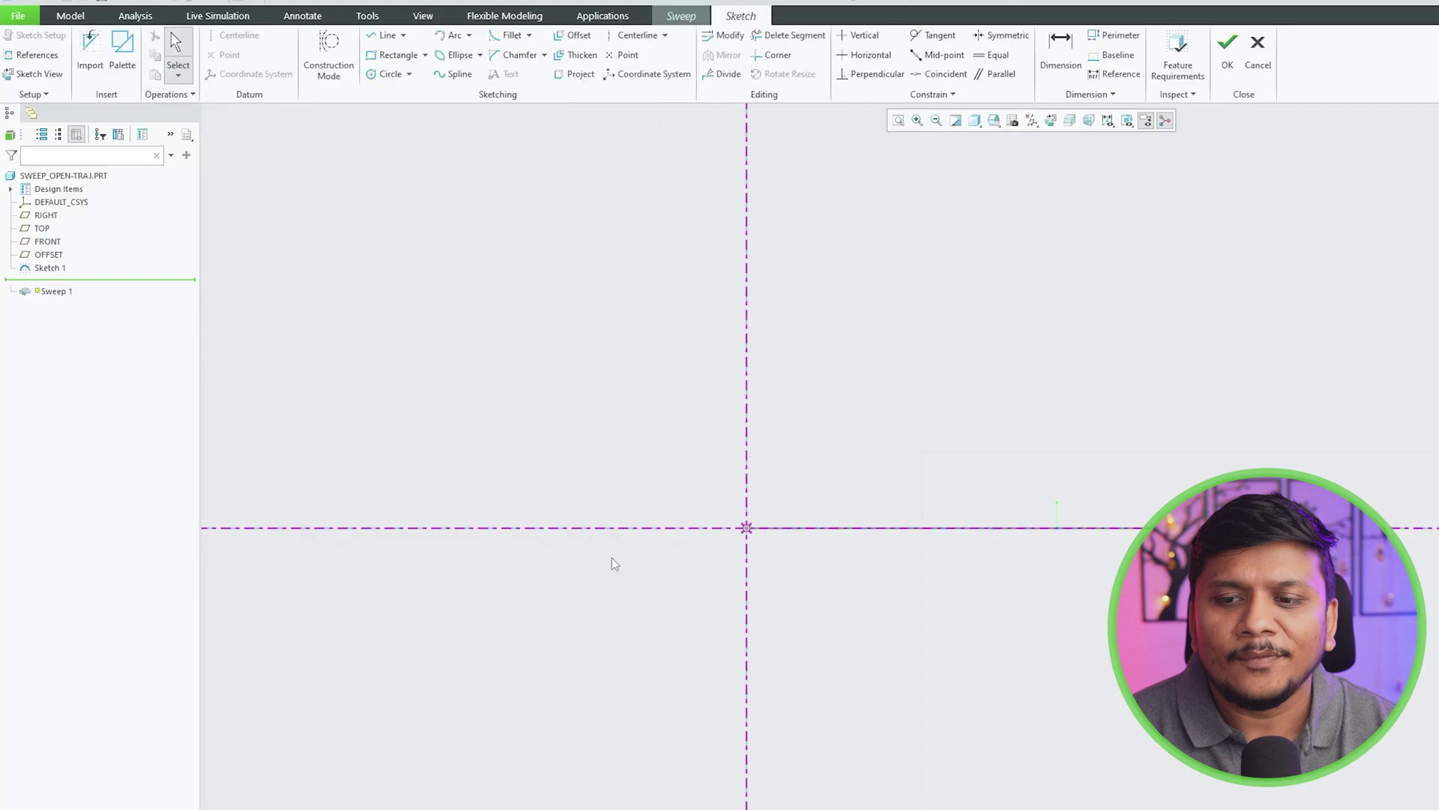
scroll(746, 574, down, 3)
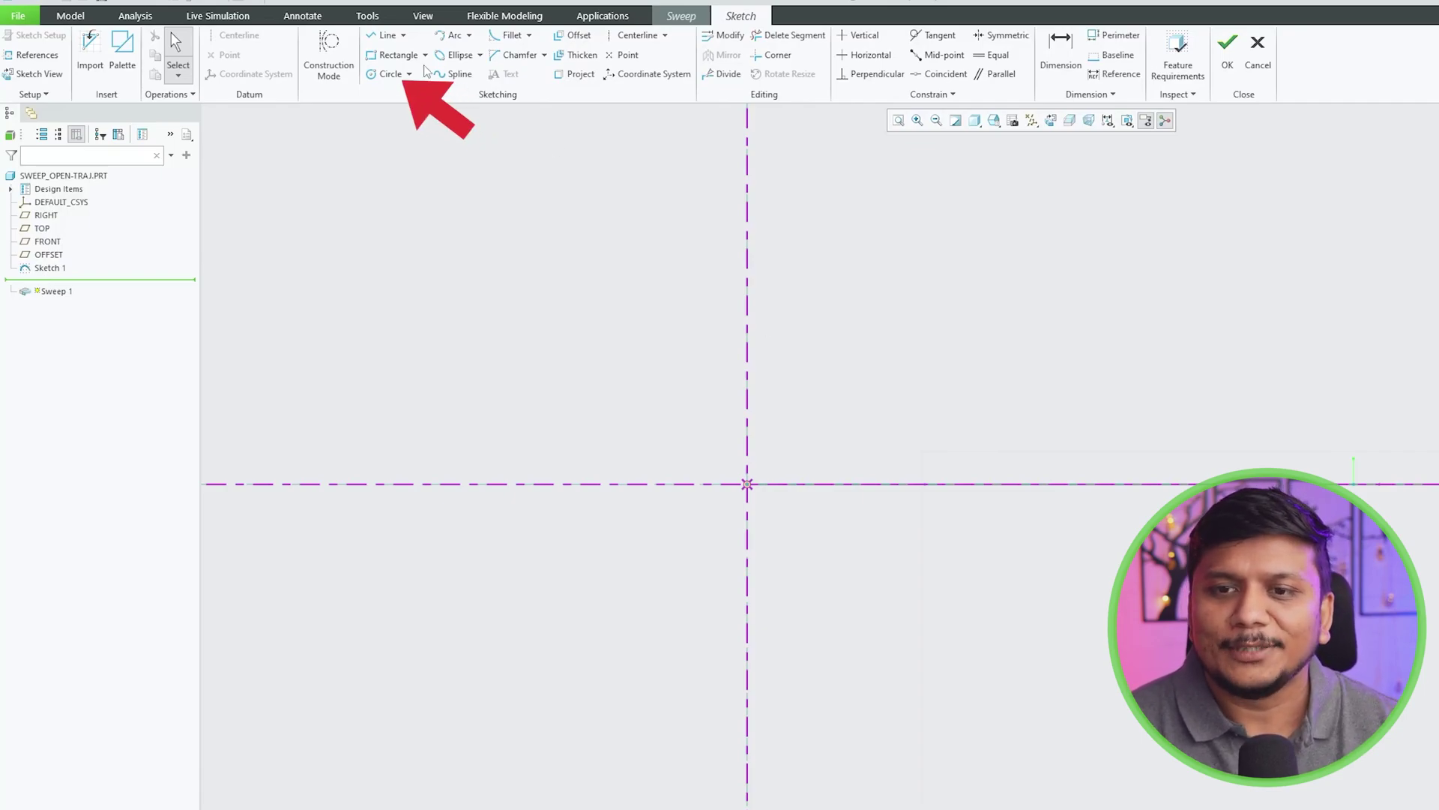
click(386, 73)
click(748, 484)
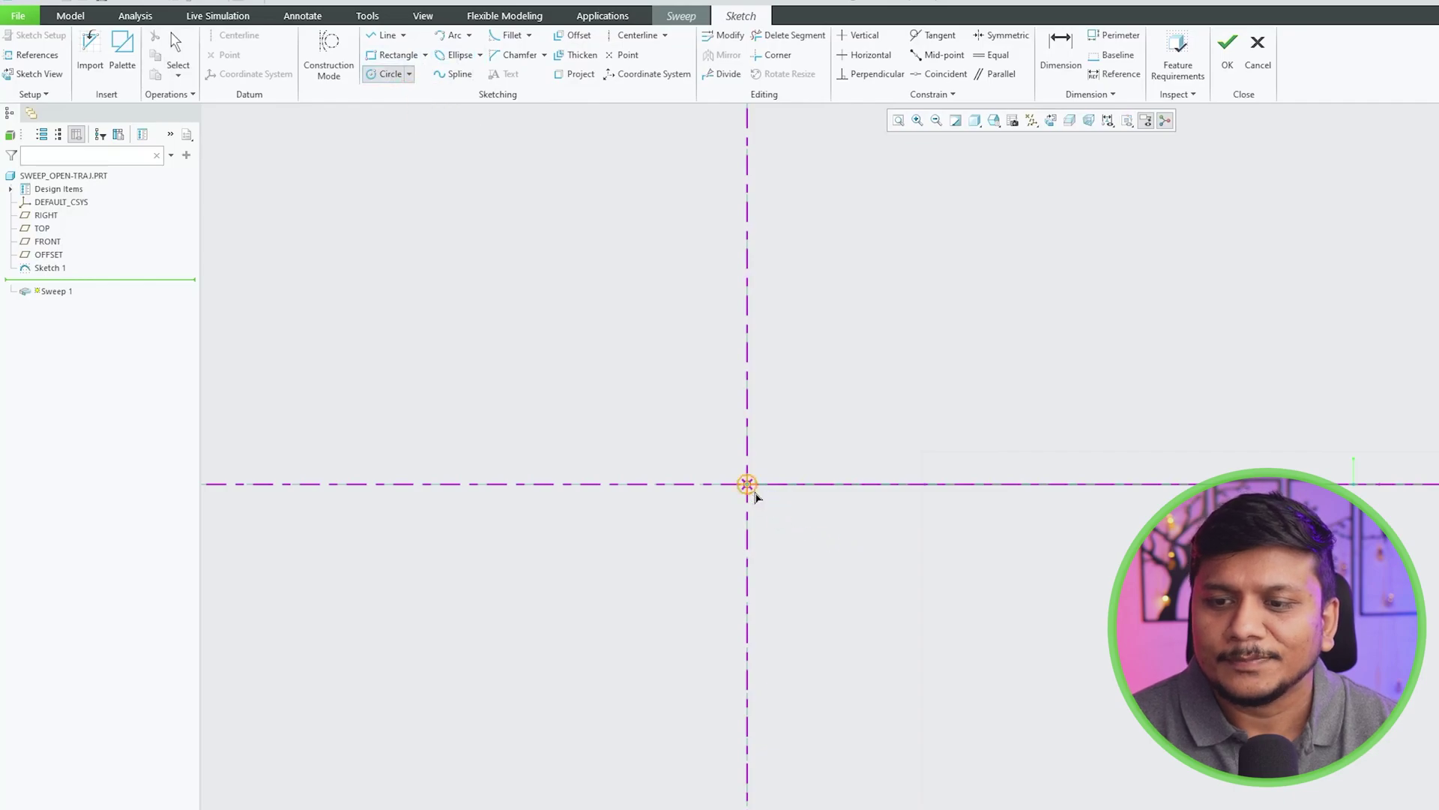
click(845, 559)
middle_click(923, 319)
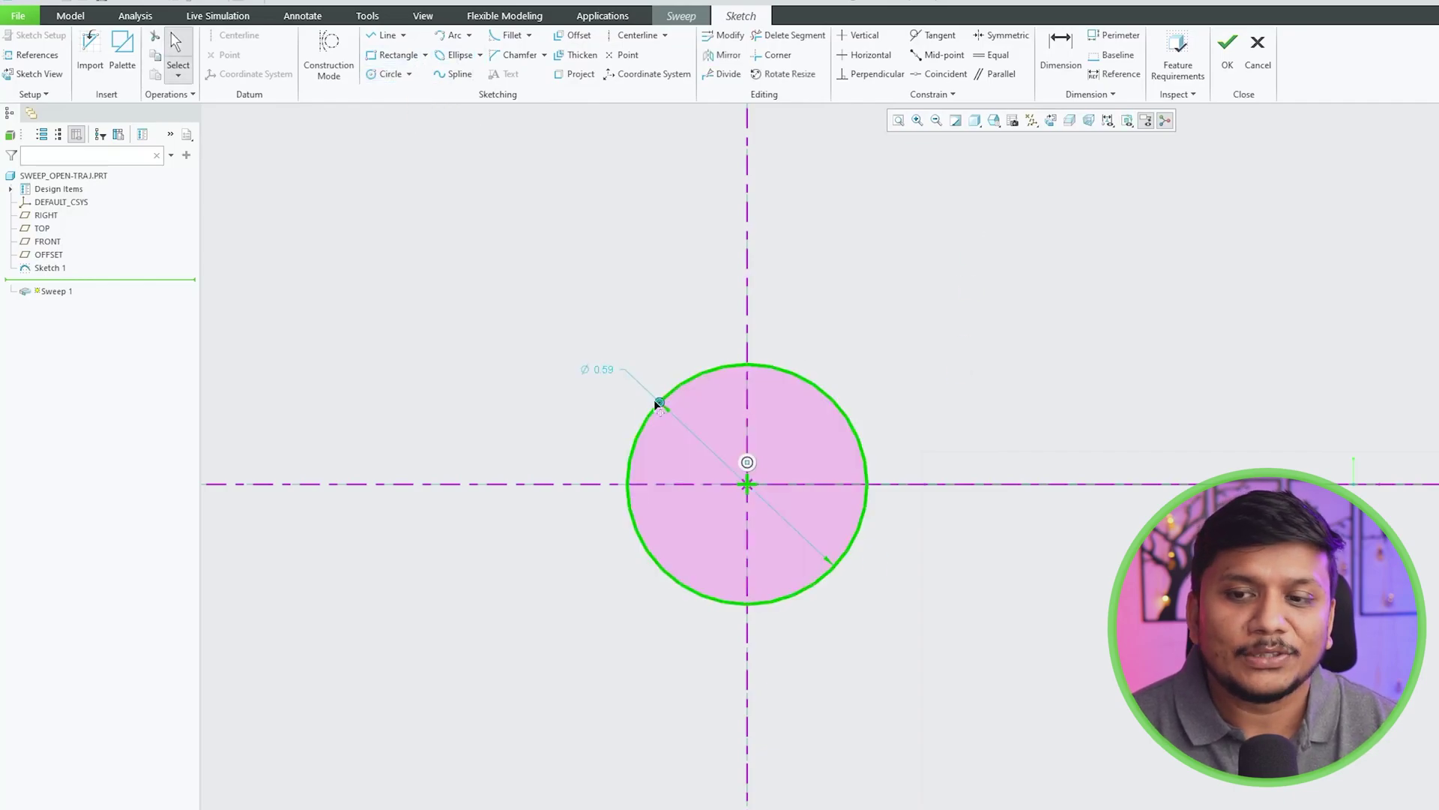
Step: Set the section circle's diameter to 1 and accept the section sketch
double_click(600, 368)
text(1)
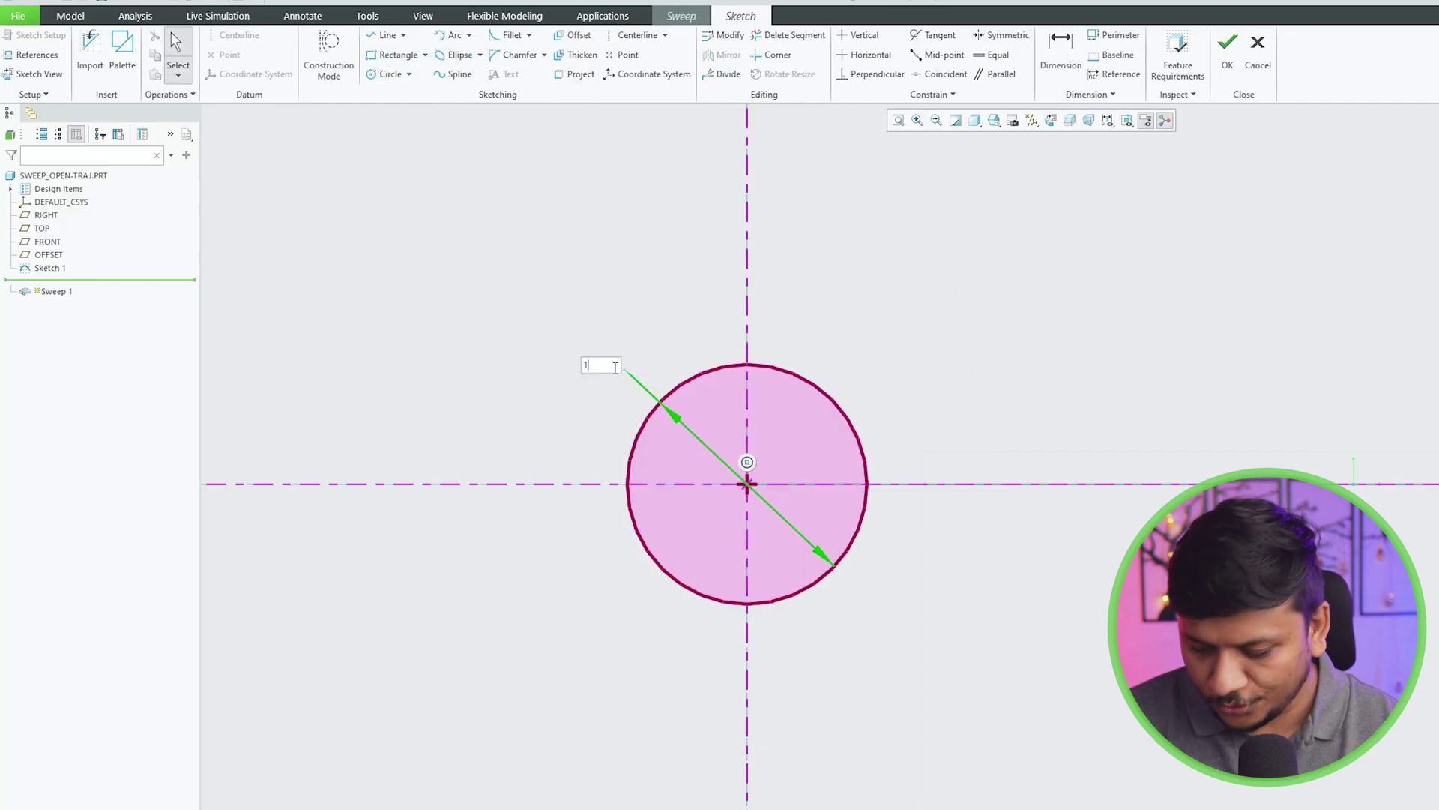
key(Return)
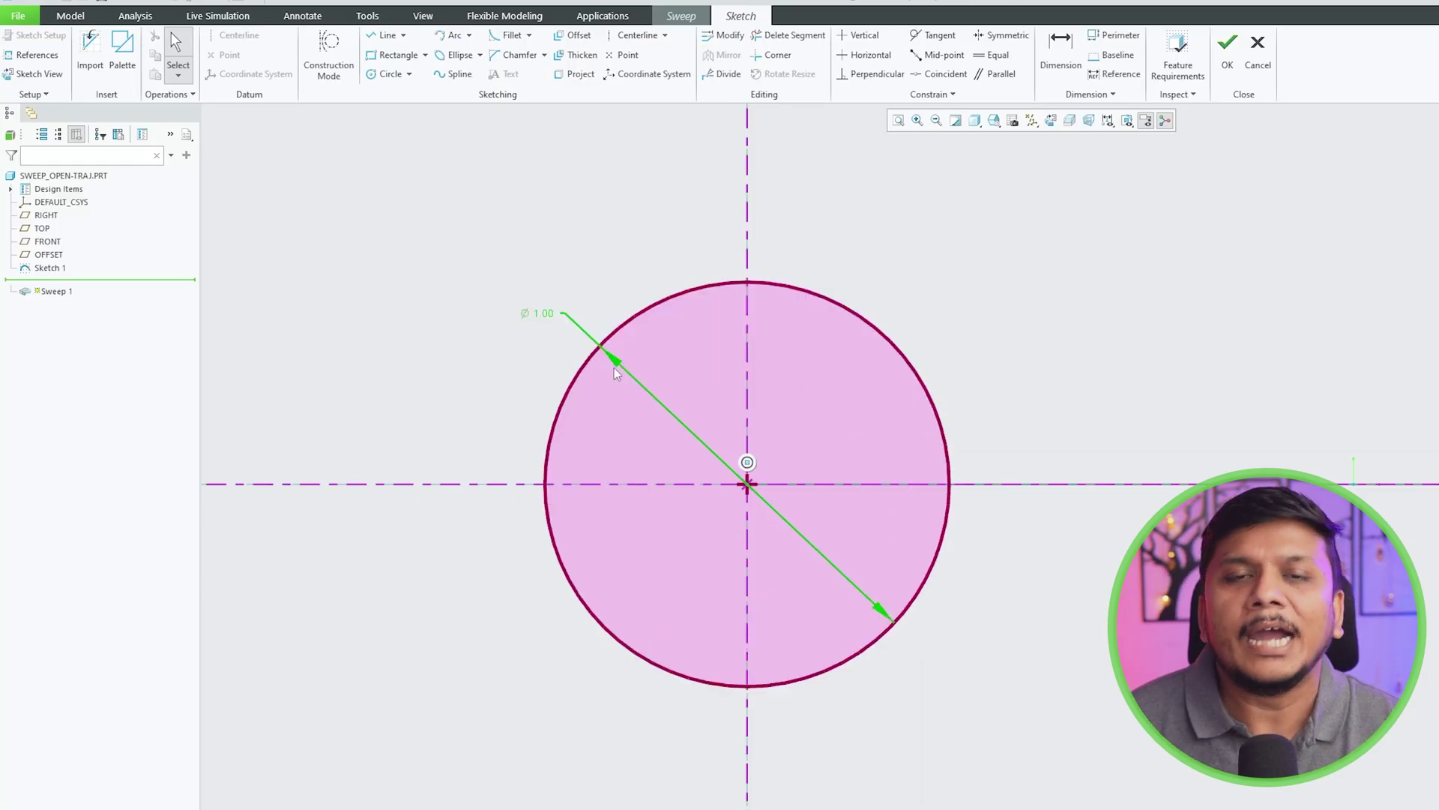
click(1228, 48)
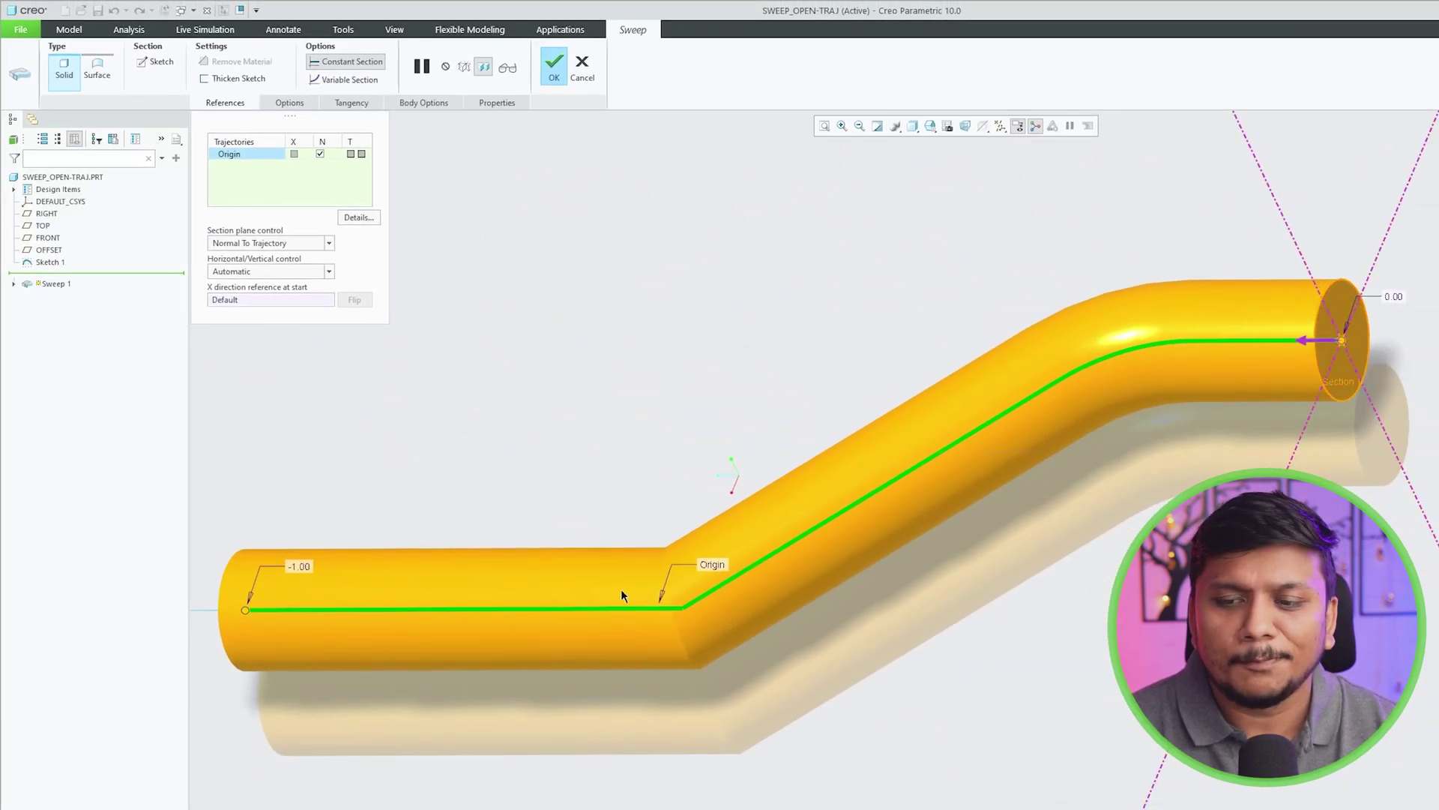
Step: Complete the constant-section solid sweep of the circular profile along the trajectory
middle_drag(411, 552, 459, 472)
scroll(447, 501, up, 3)
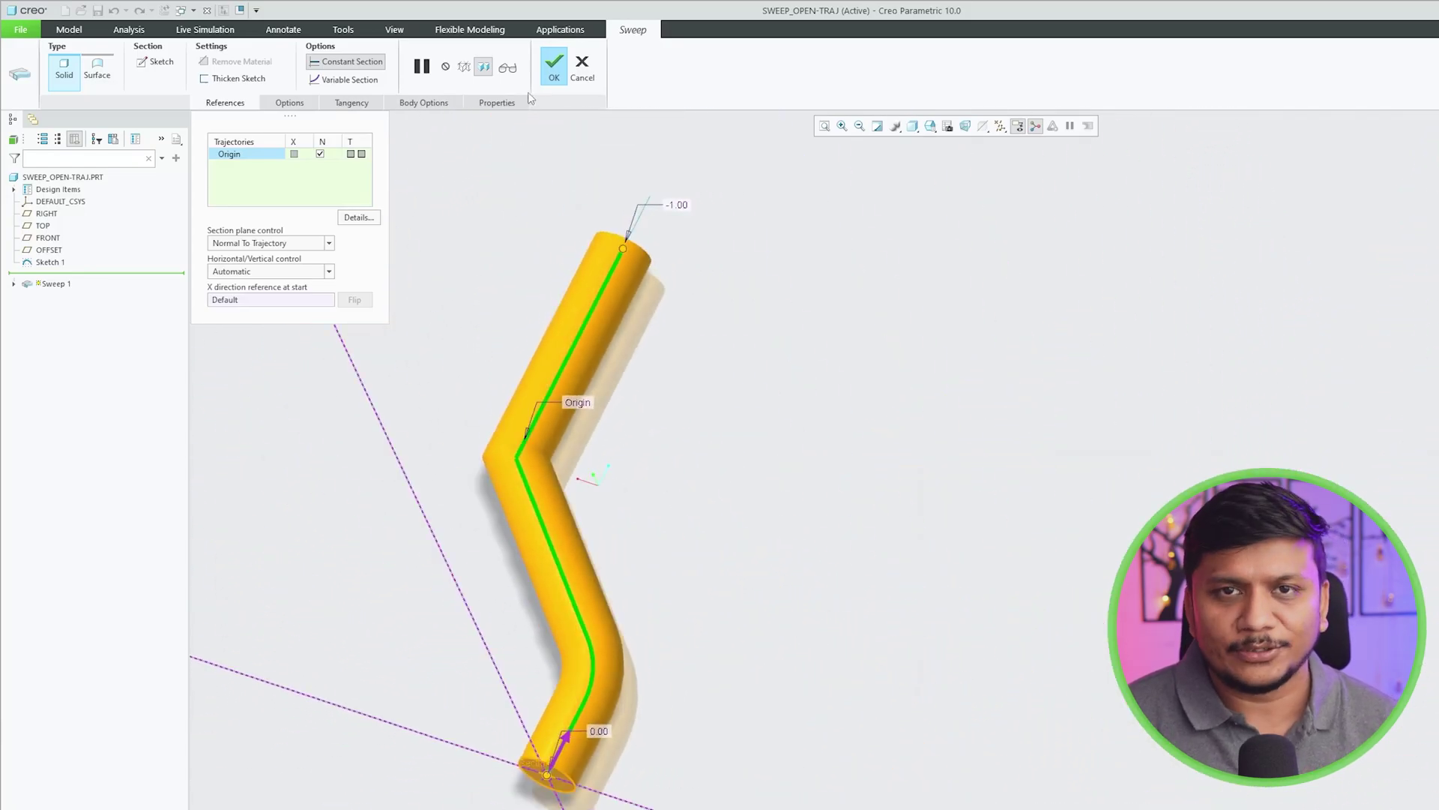
click(556, 66)
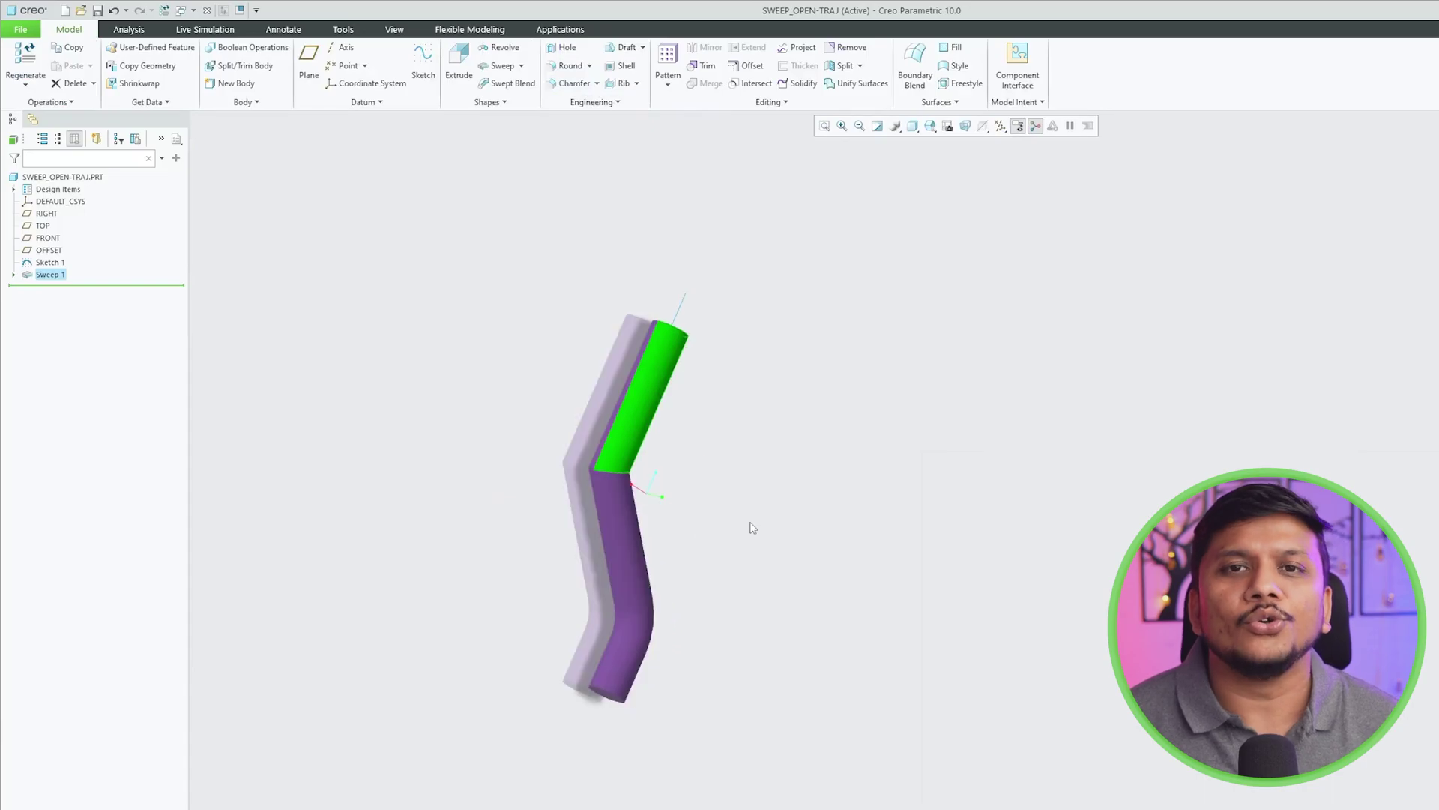
Step: Switch to the open COIL.PRT model window
click(403, 27)
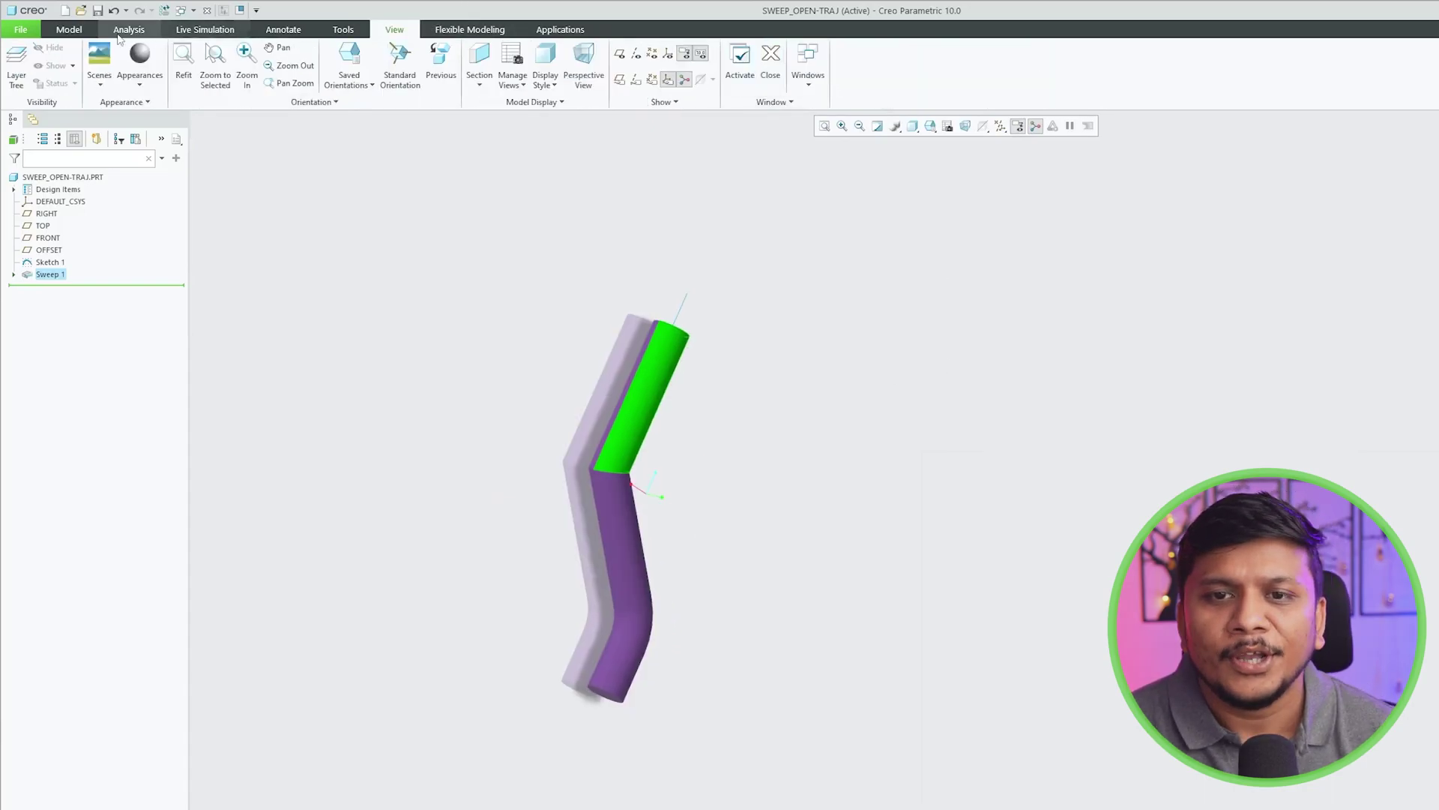
click(73, 30)
click(515, 114)
click(394, 29)
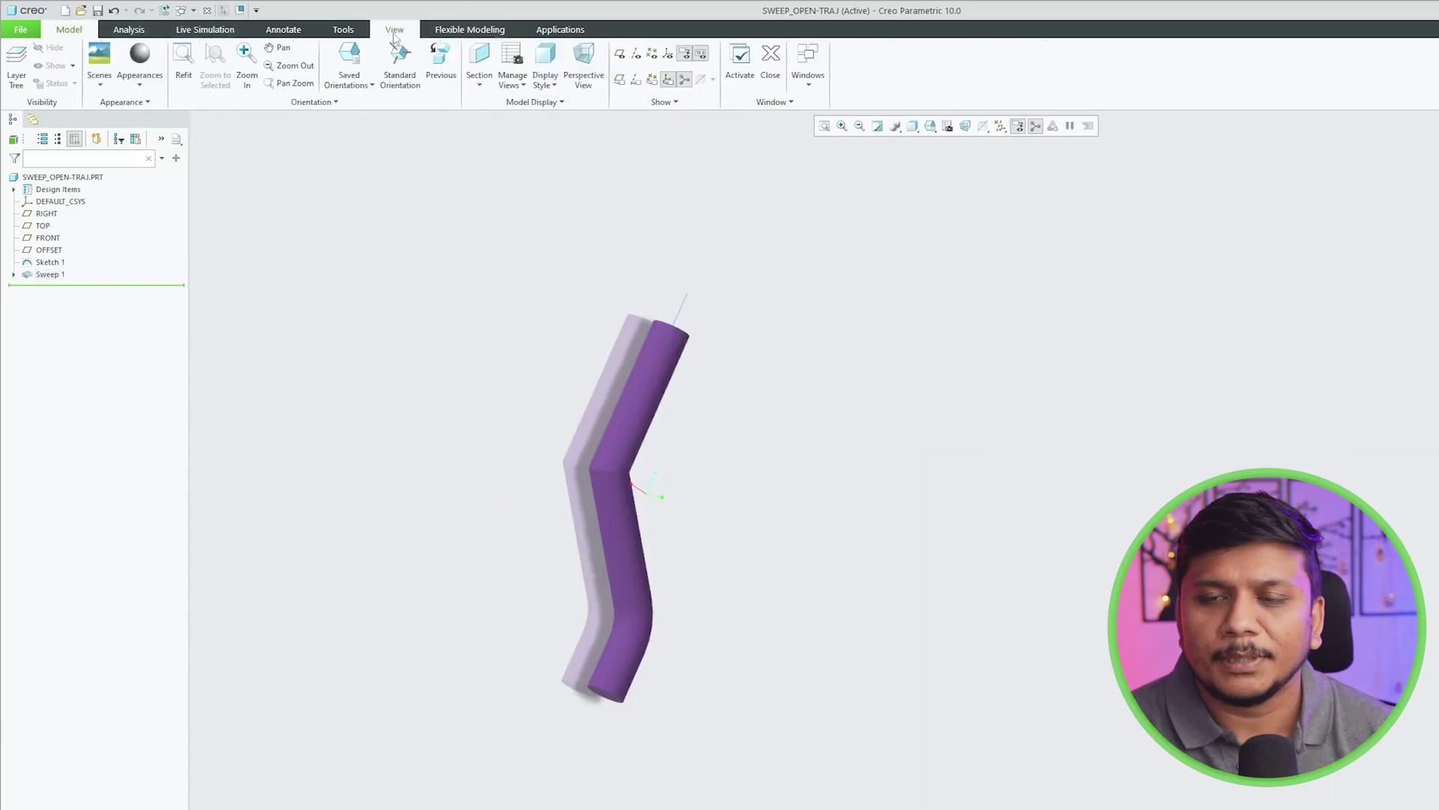
click(809, 81)
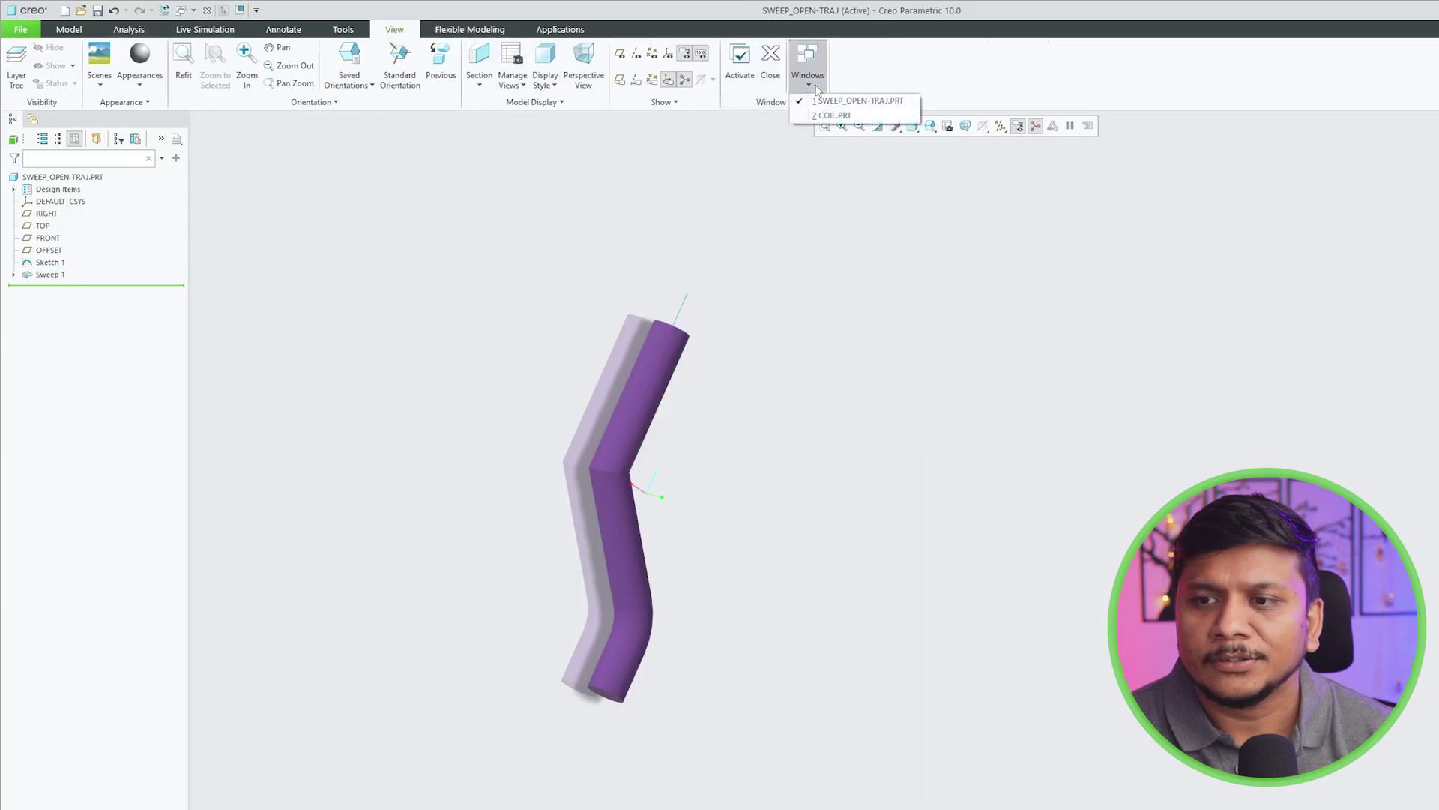
click(837, 117)
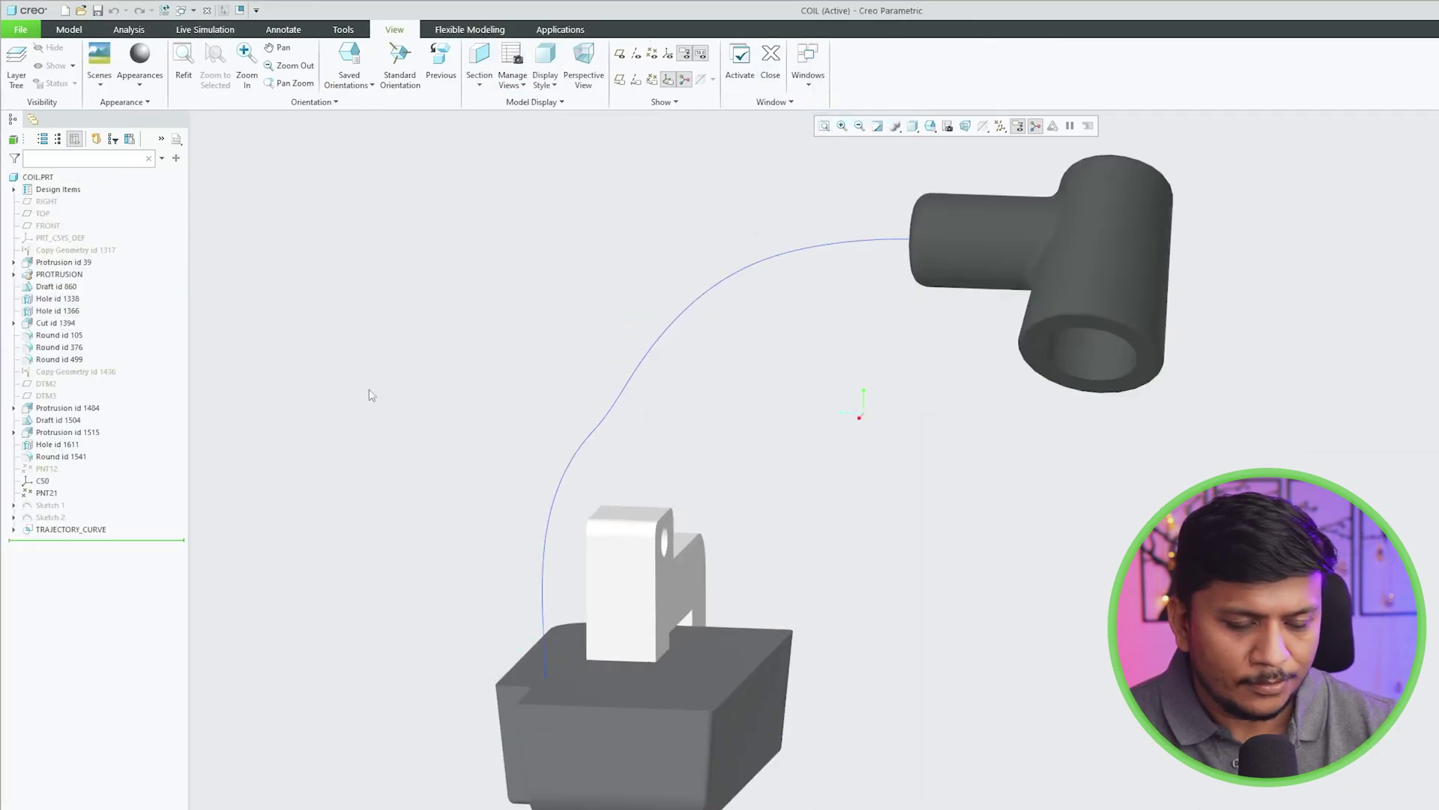
Step: Start a solid constant-section sweep and select the curve running from the tee-shaped part to the base block as its trajectory
middle_drag(369, 395, 506, 448)
scroll(566, 422, up, 1)
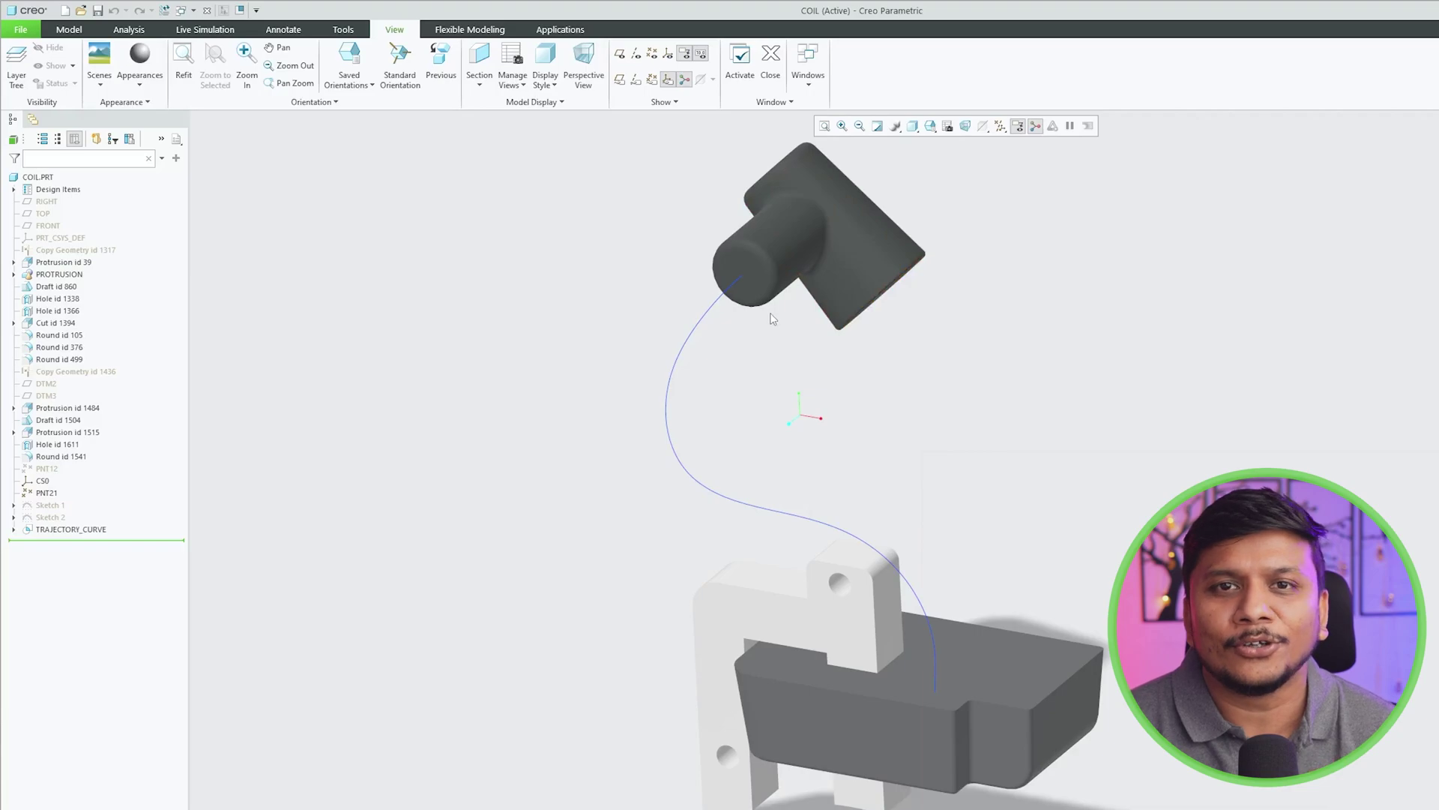
scroll(791, 241, up, 1)
shift+middle_drag(791, 240, 763, 293)
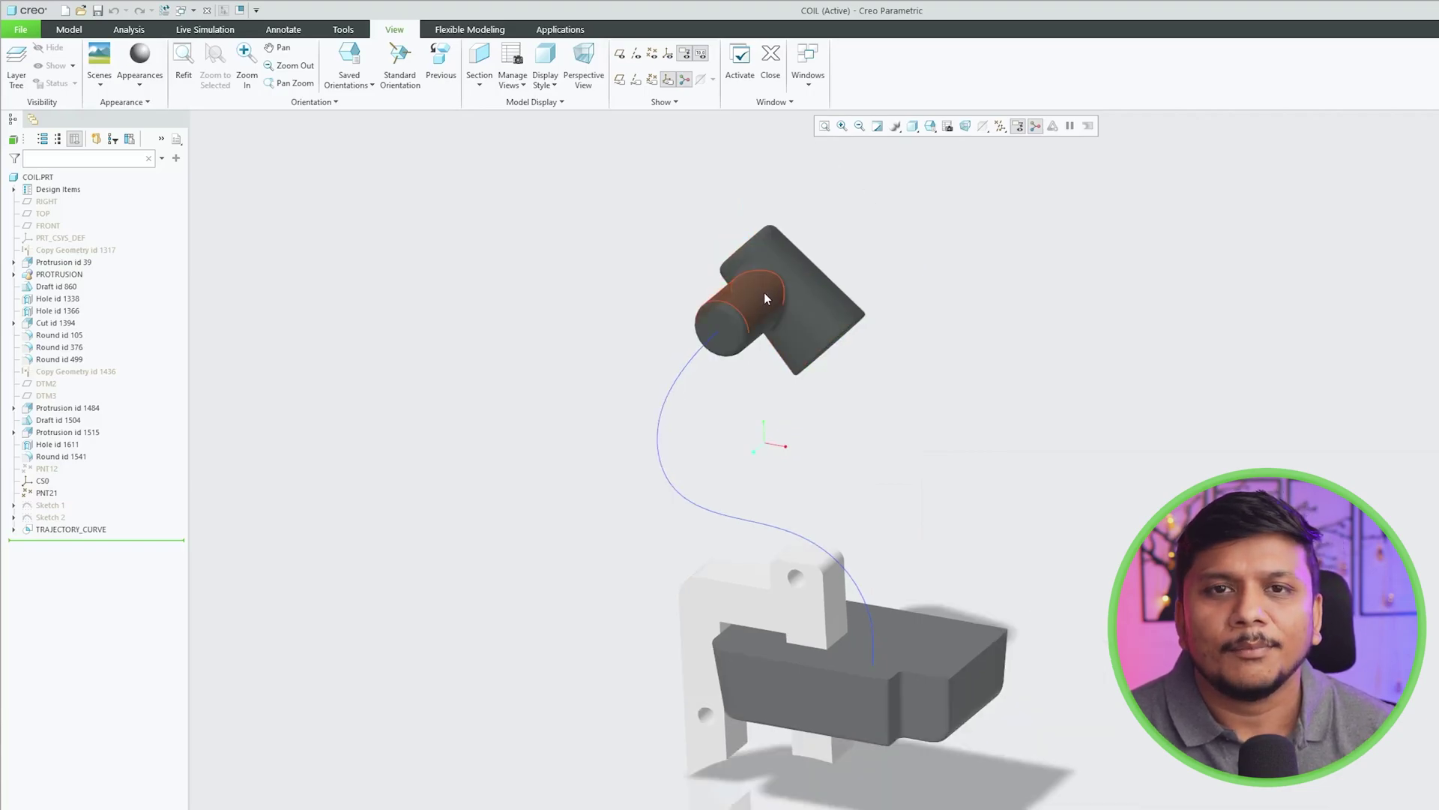
scroll(768, 312, down, 2)
middle_drag(942, 359, 950, 320)
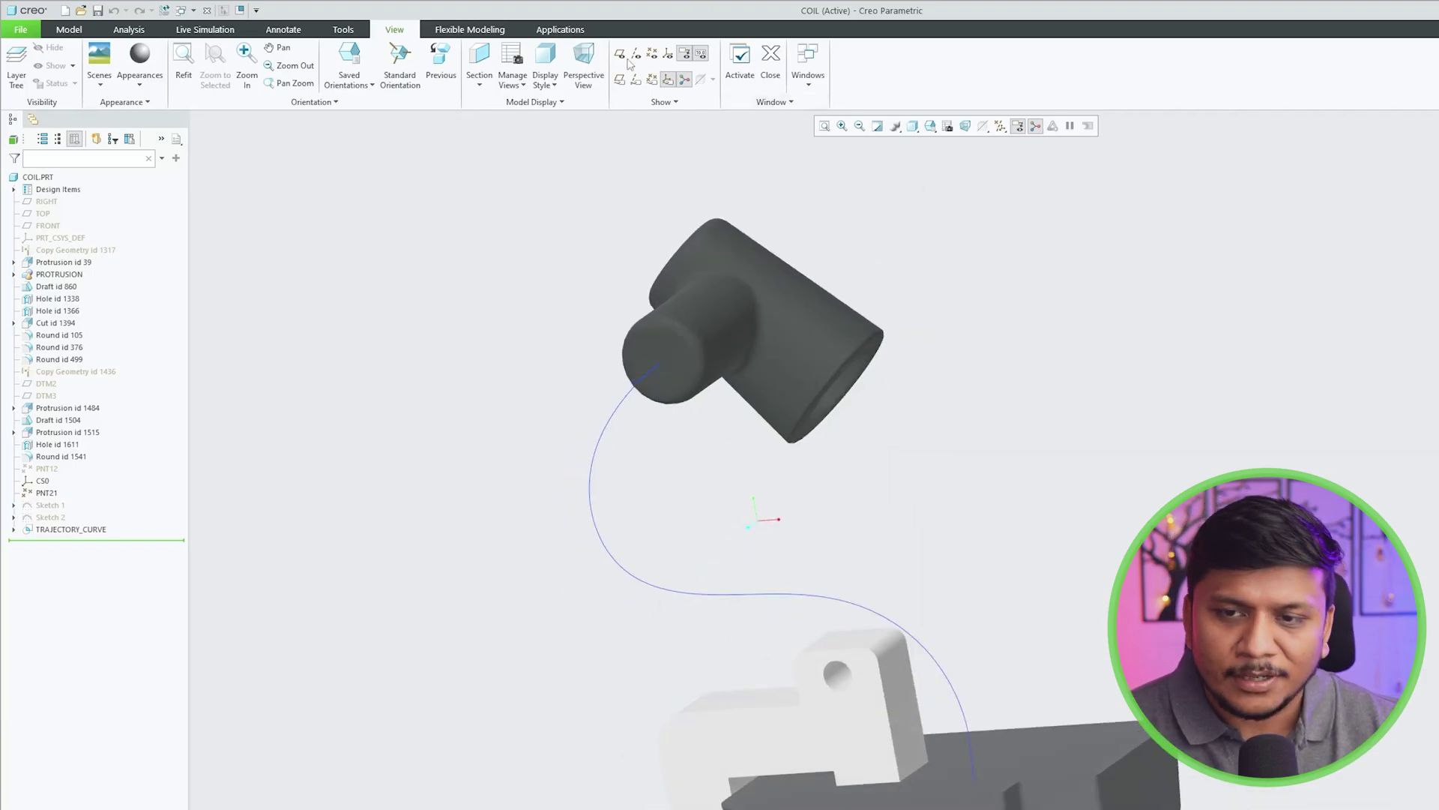
click(78, 30)
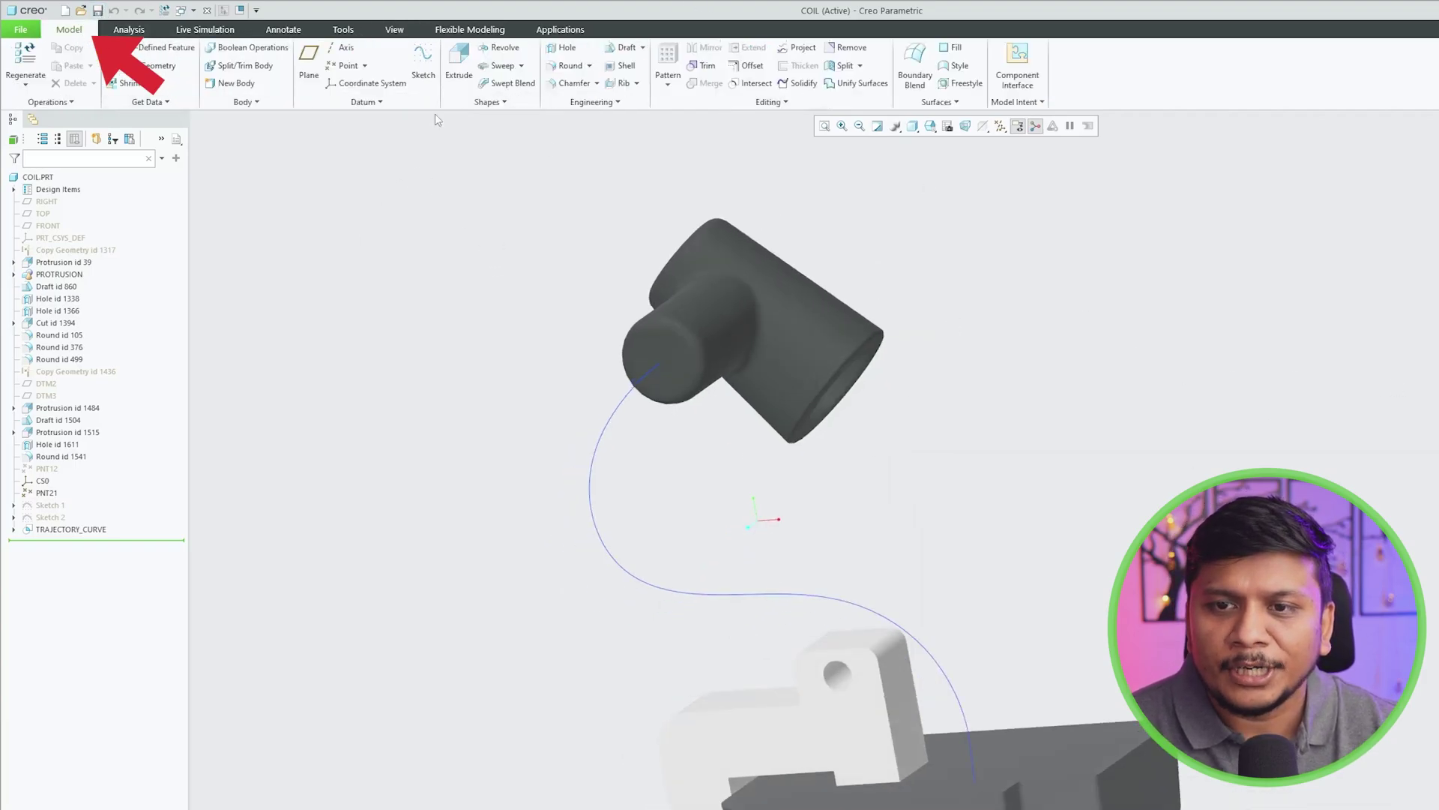
click(501, 66)
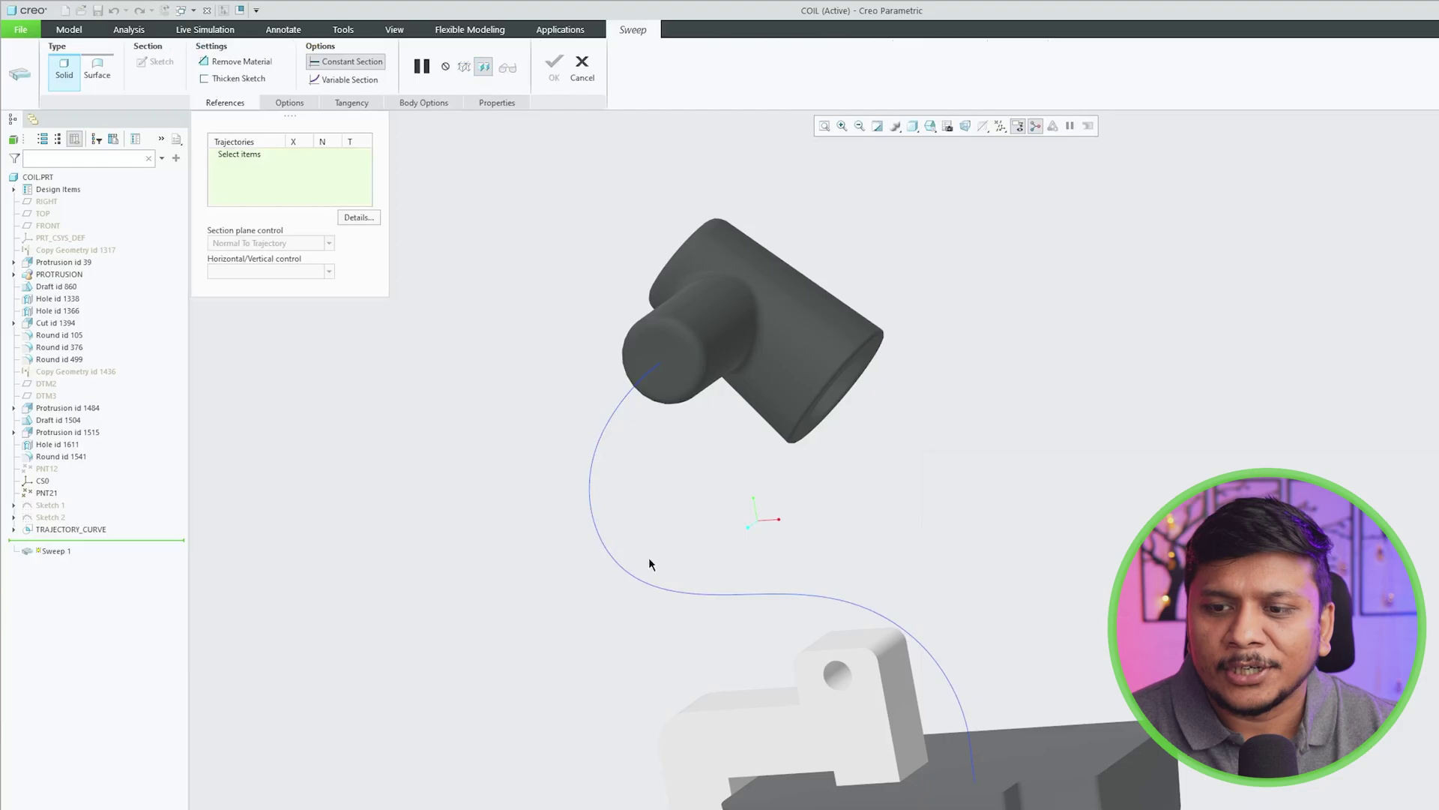
click(647, 589)
scroll(578, 437, up, 3)
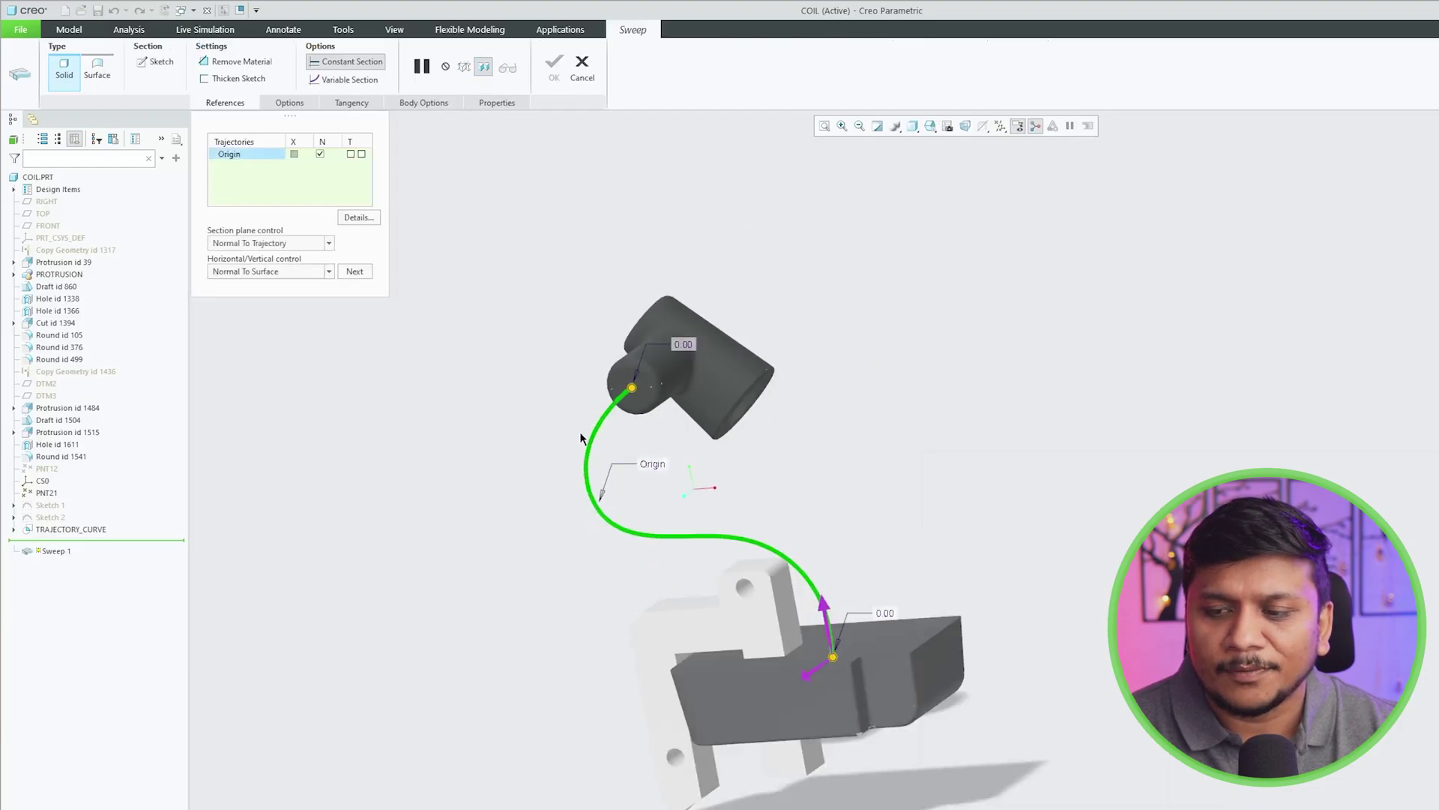
Step: Open the sweep section sketch and draw a circle about 2.59 in diameter centred on the crosshair intersection at the base block
middle_drag(819, 728, 796, 791)
scroll(807, 735, down, 3)
scroll(796, 792, down, 3)
middle_drag(802, 739, 875, 664)
scroll(745, 695, down, 4)
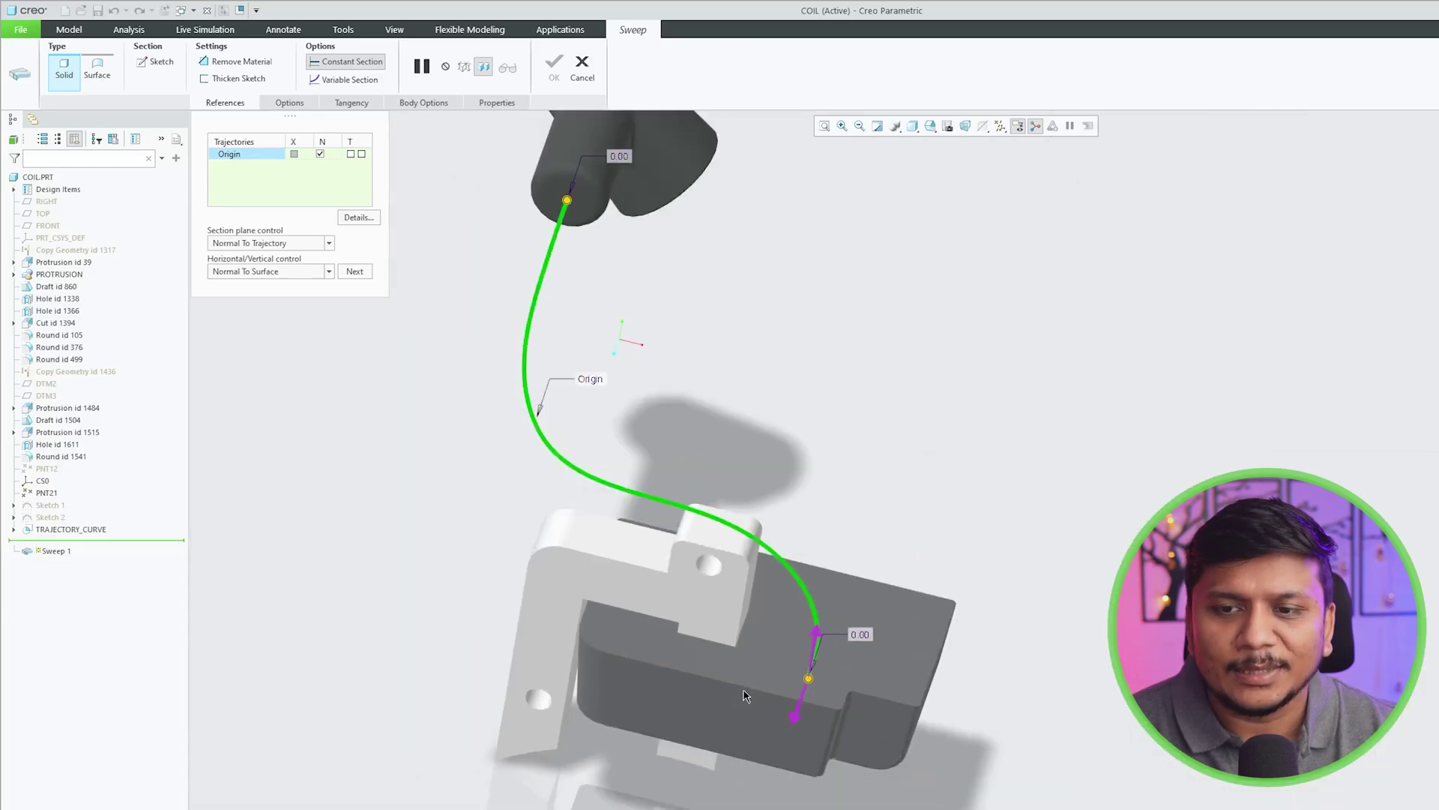
click(813, 660)
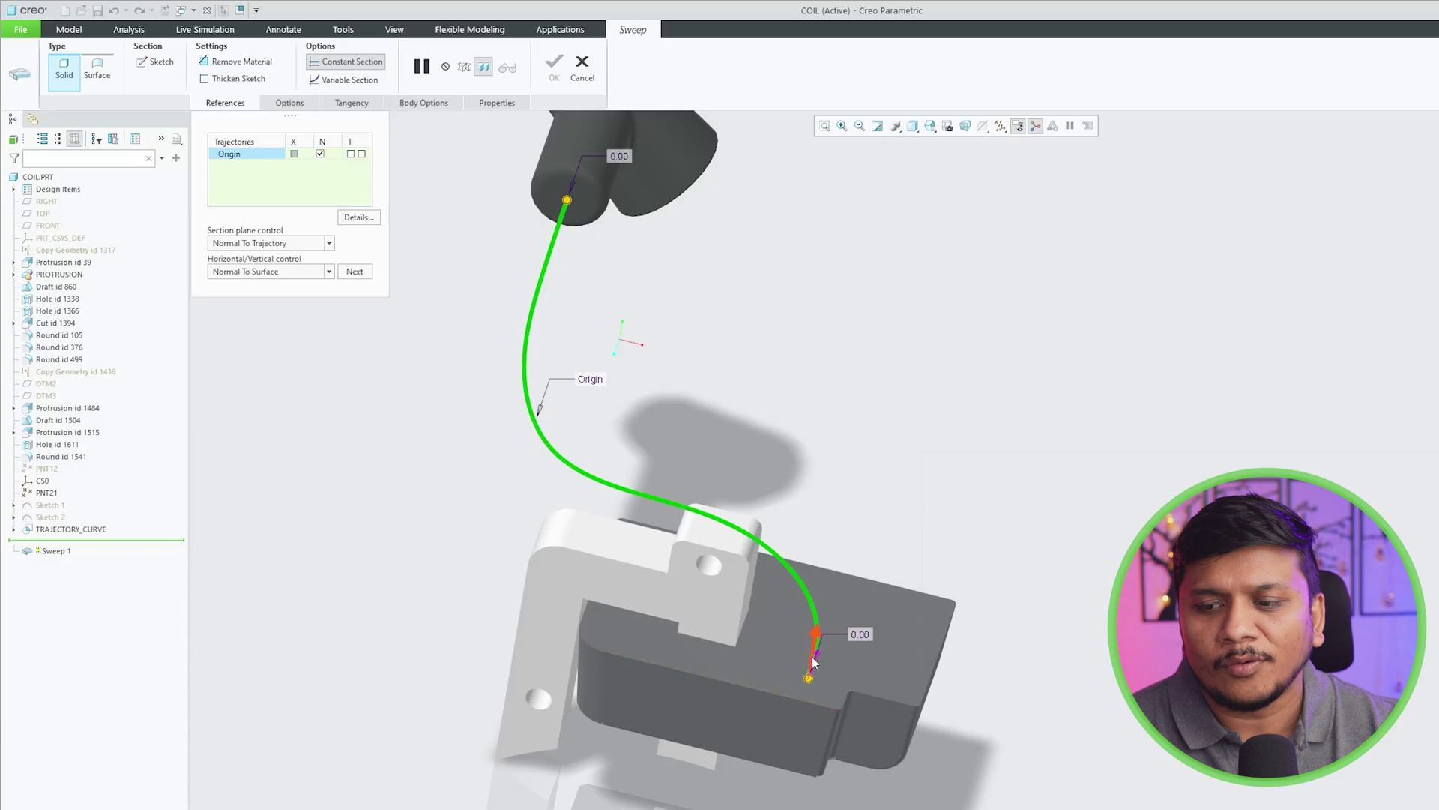
mouse_move(561, 528)
middle_down()
mouse_move(577, 540)
mouse_move(587, 362)
mouse_move(599, 420)
mouse_move(508, 654)
mouse_move(304, 239)
middle_up()
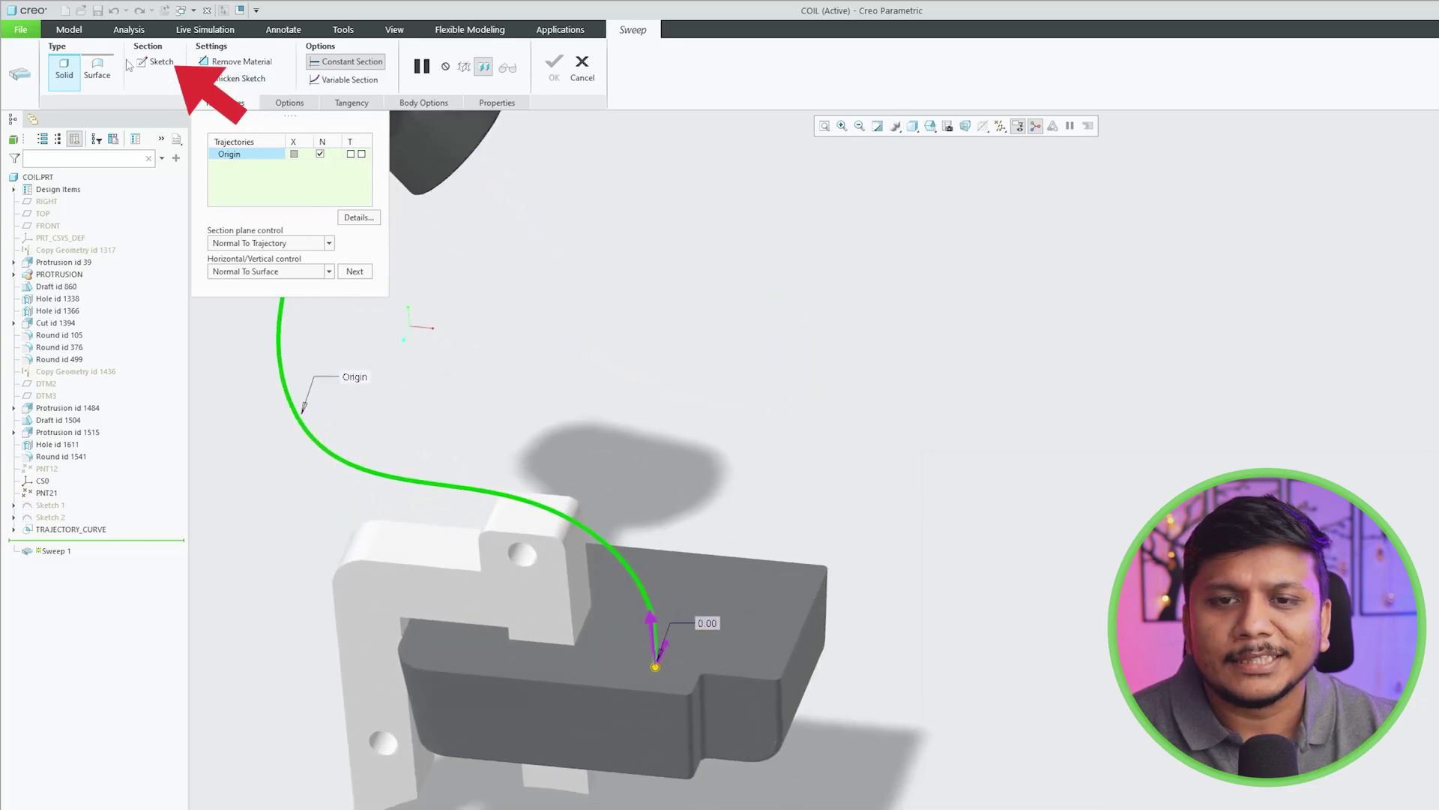
click(149, 63)
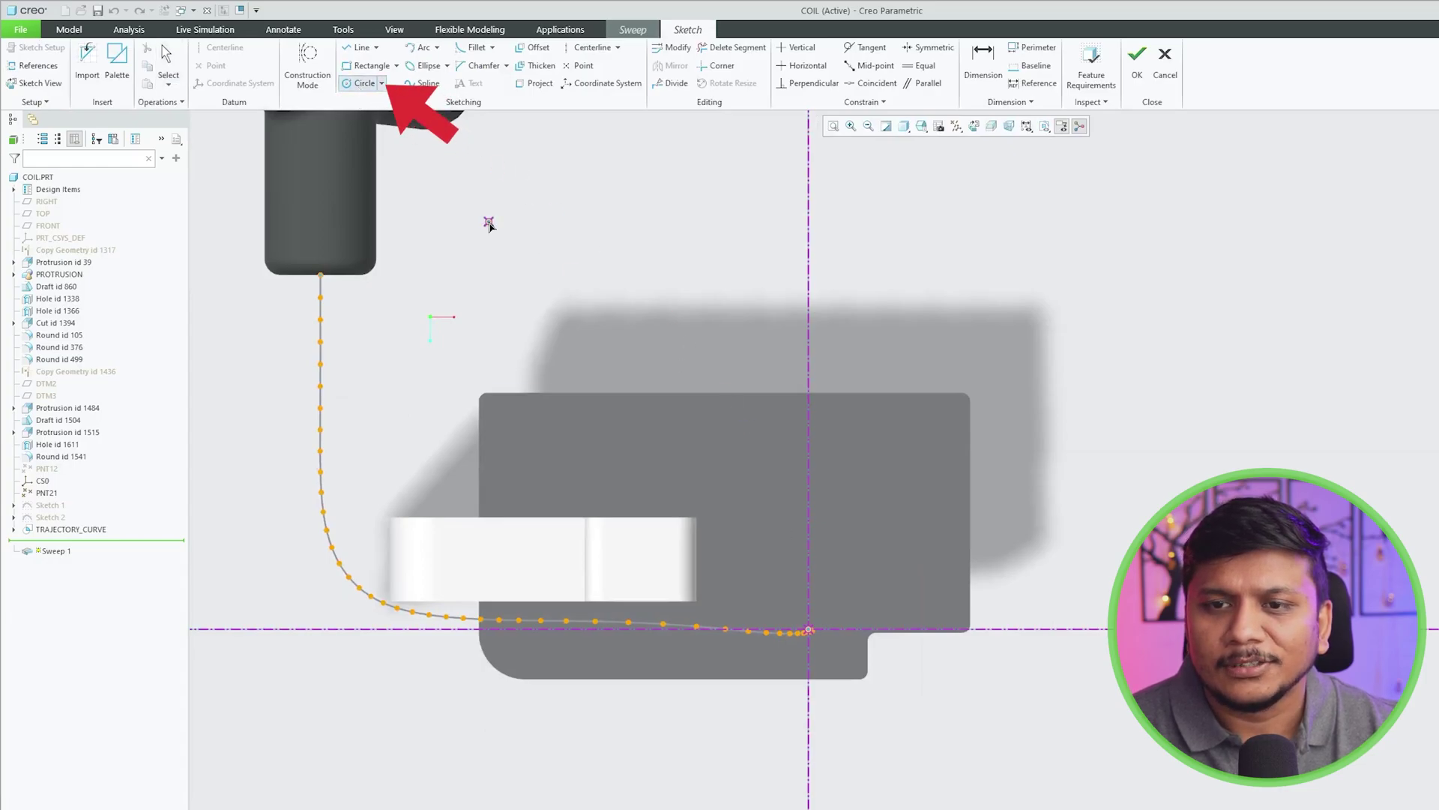
scroll(809, 644, up, 5)
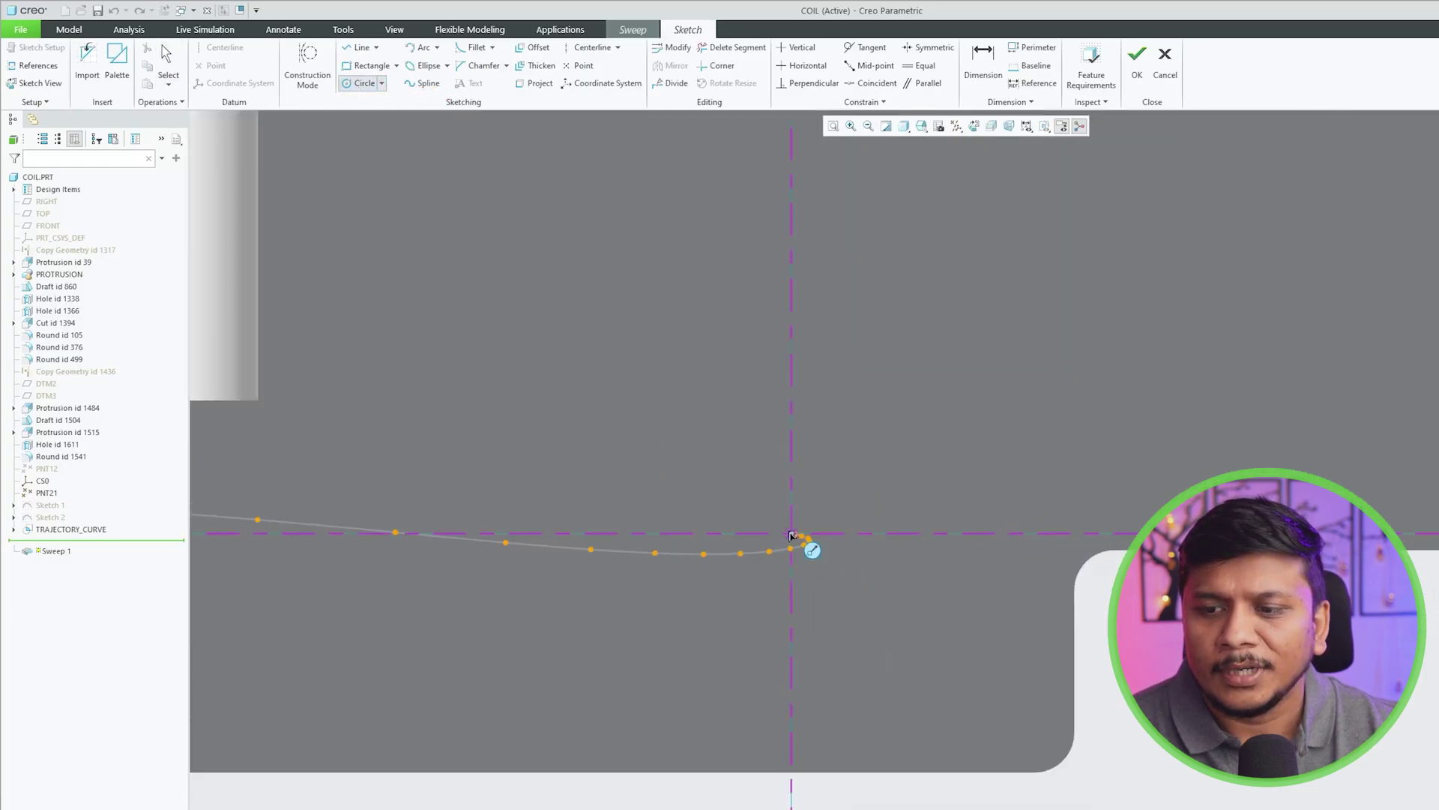
click(801, 478)
middle_click(757, 484)
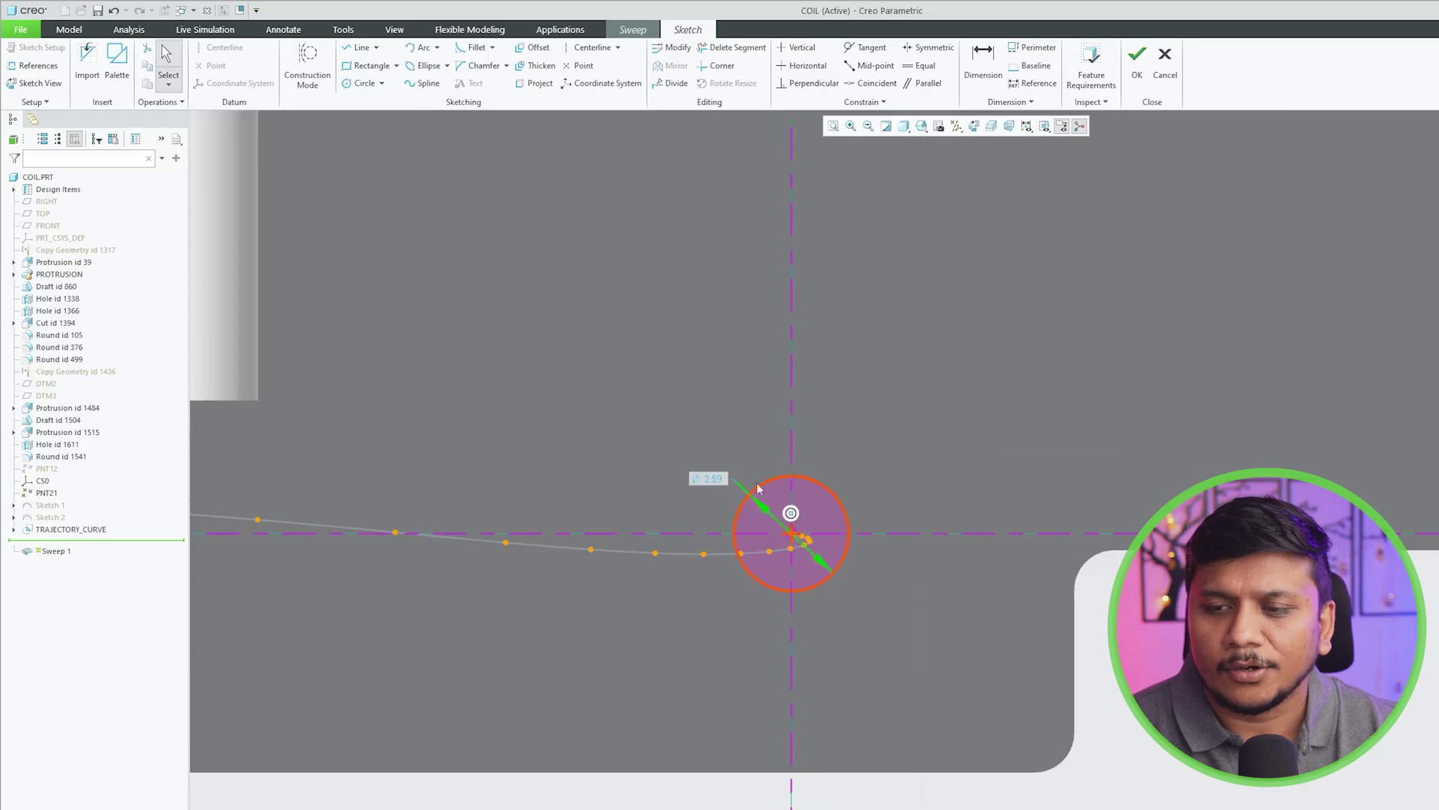
Step: Set the section circle's diameter to 3 and accept the section sketch
double_click(718, 479)
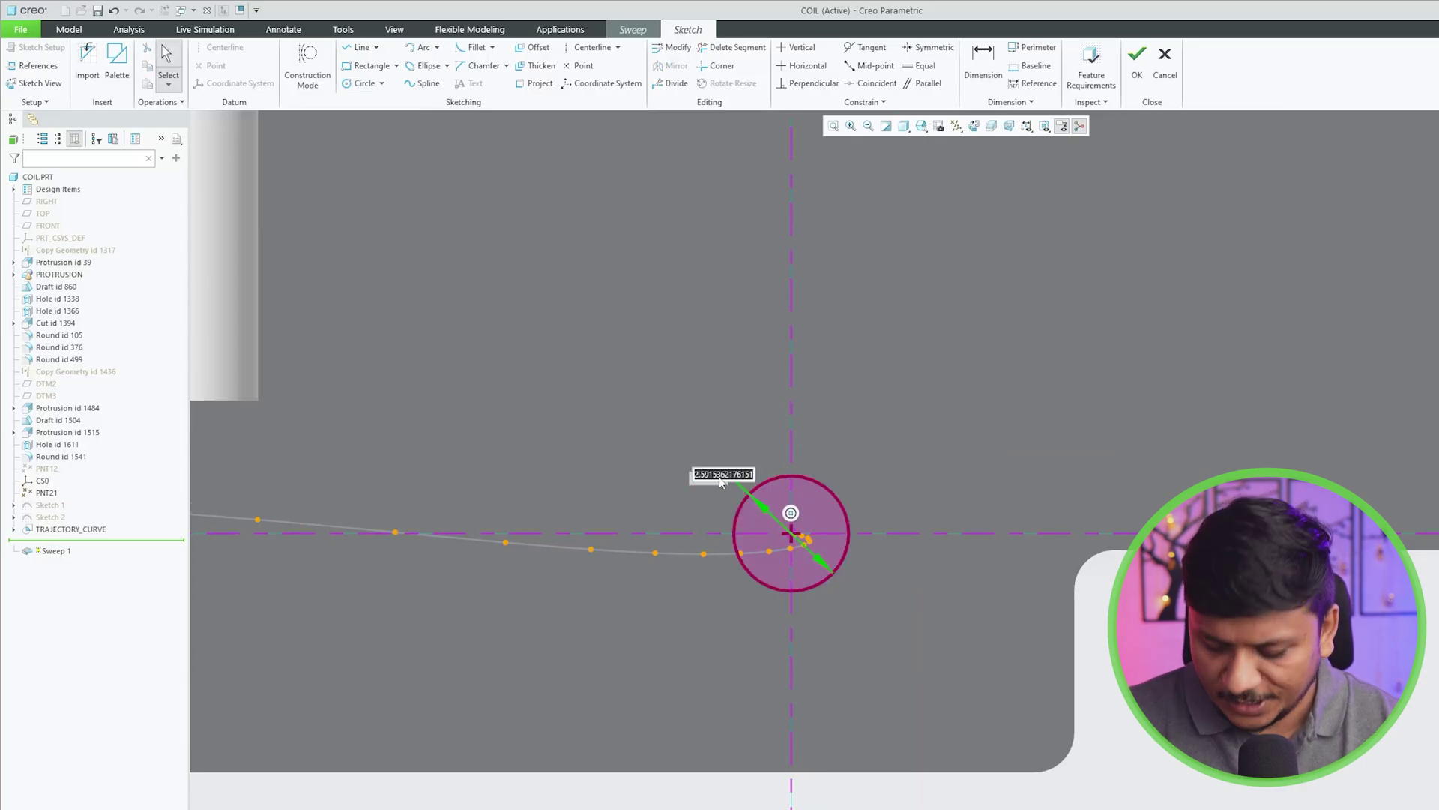
key(Return)
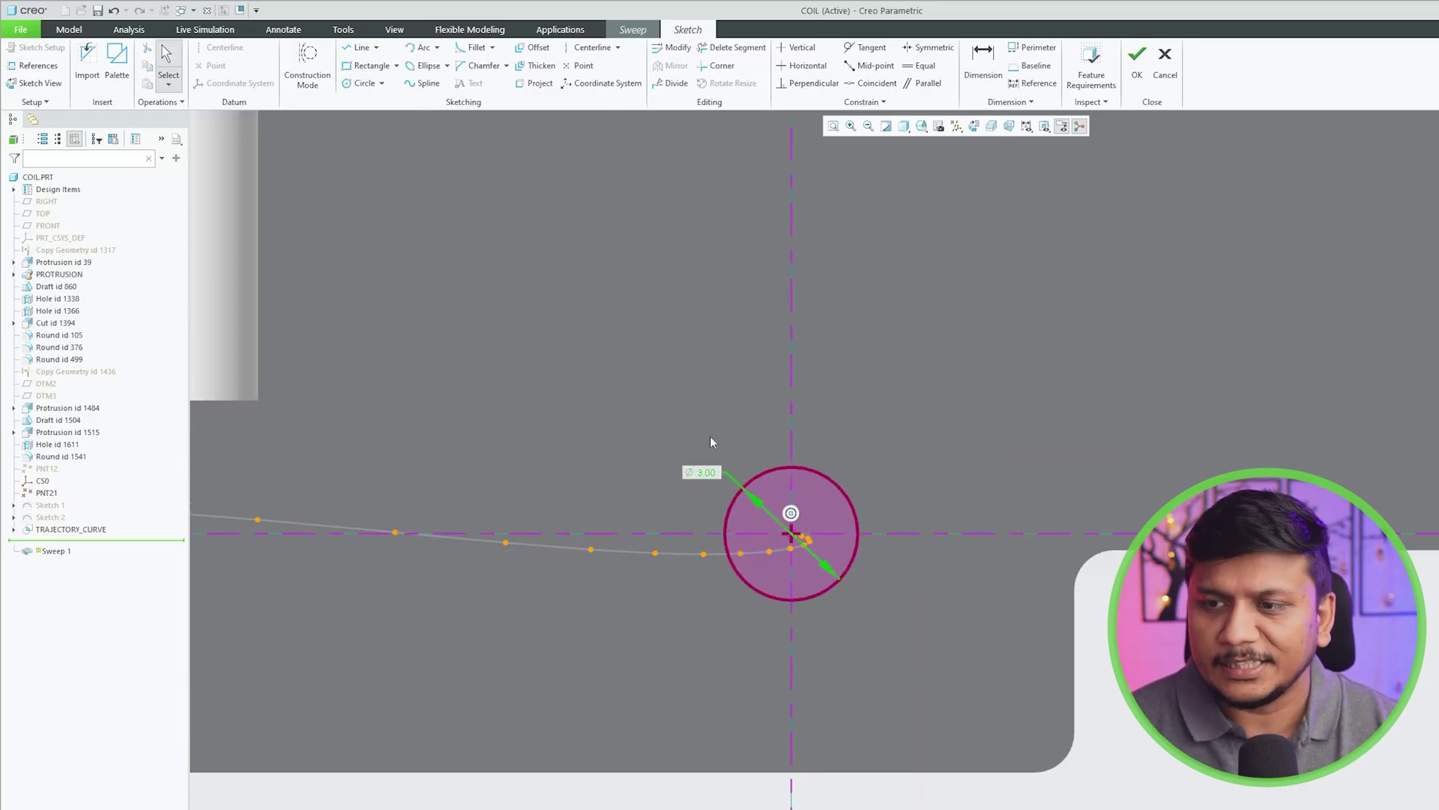
mouse_move(957, 524)
middle_down()
mouse_move(1159, 93)
mouse_move(1141, 77)
middle_up()
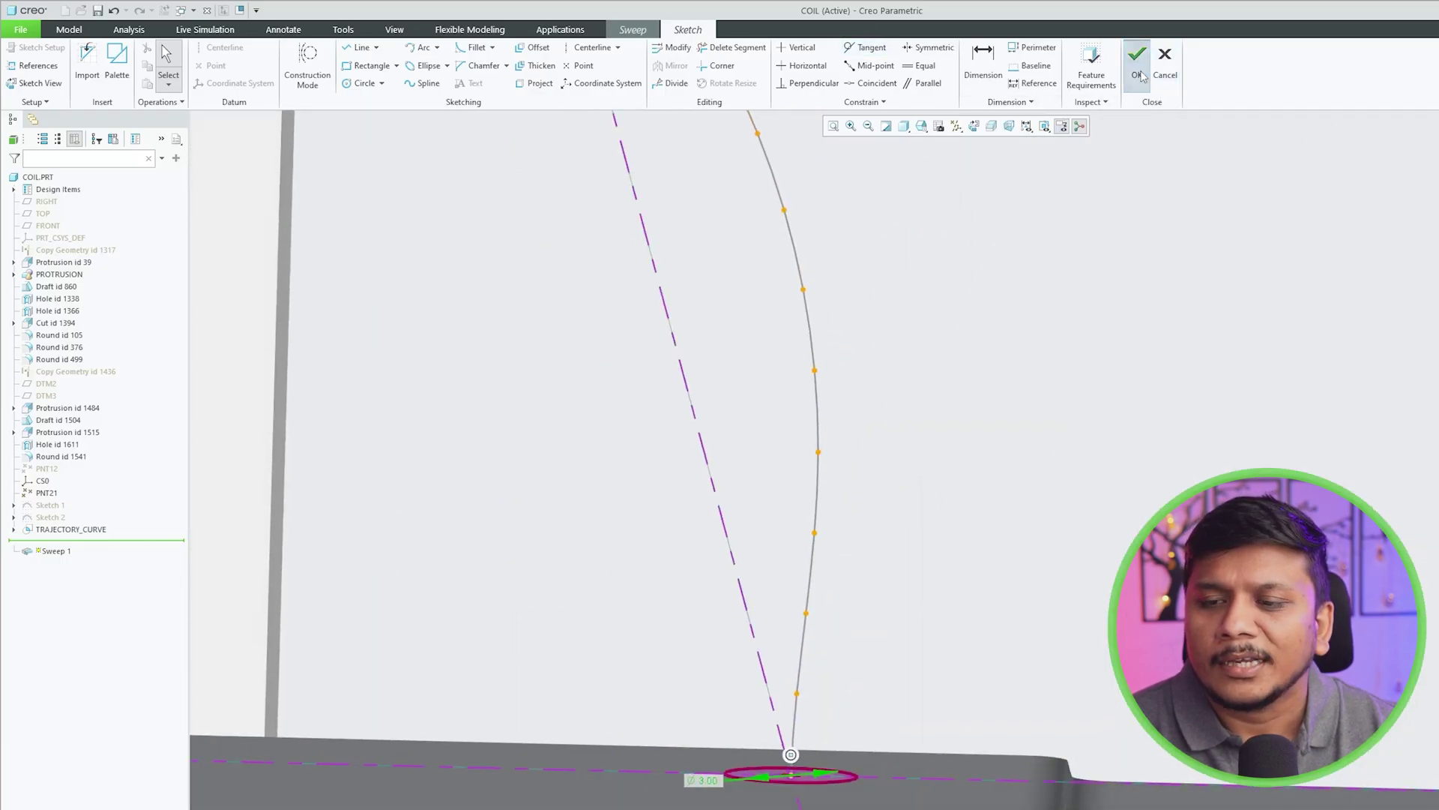
click(1140, 73)
scroll(619, 669, up, 3)
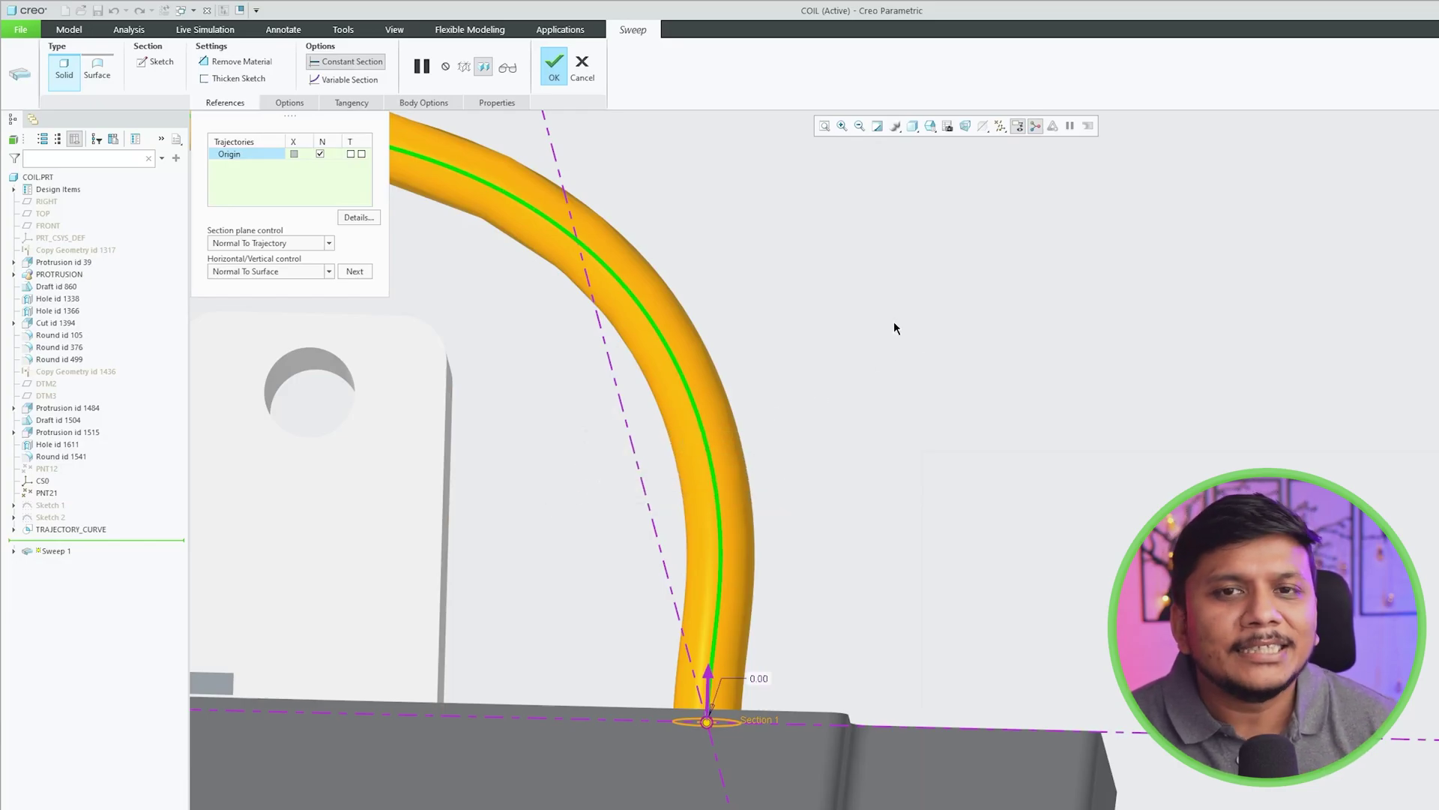
Step: Turn on Thicken Sketch with a thickness of 0.61 and switch the sweep to Variable Section
scroll(542, 487, down, 3)
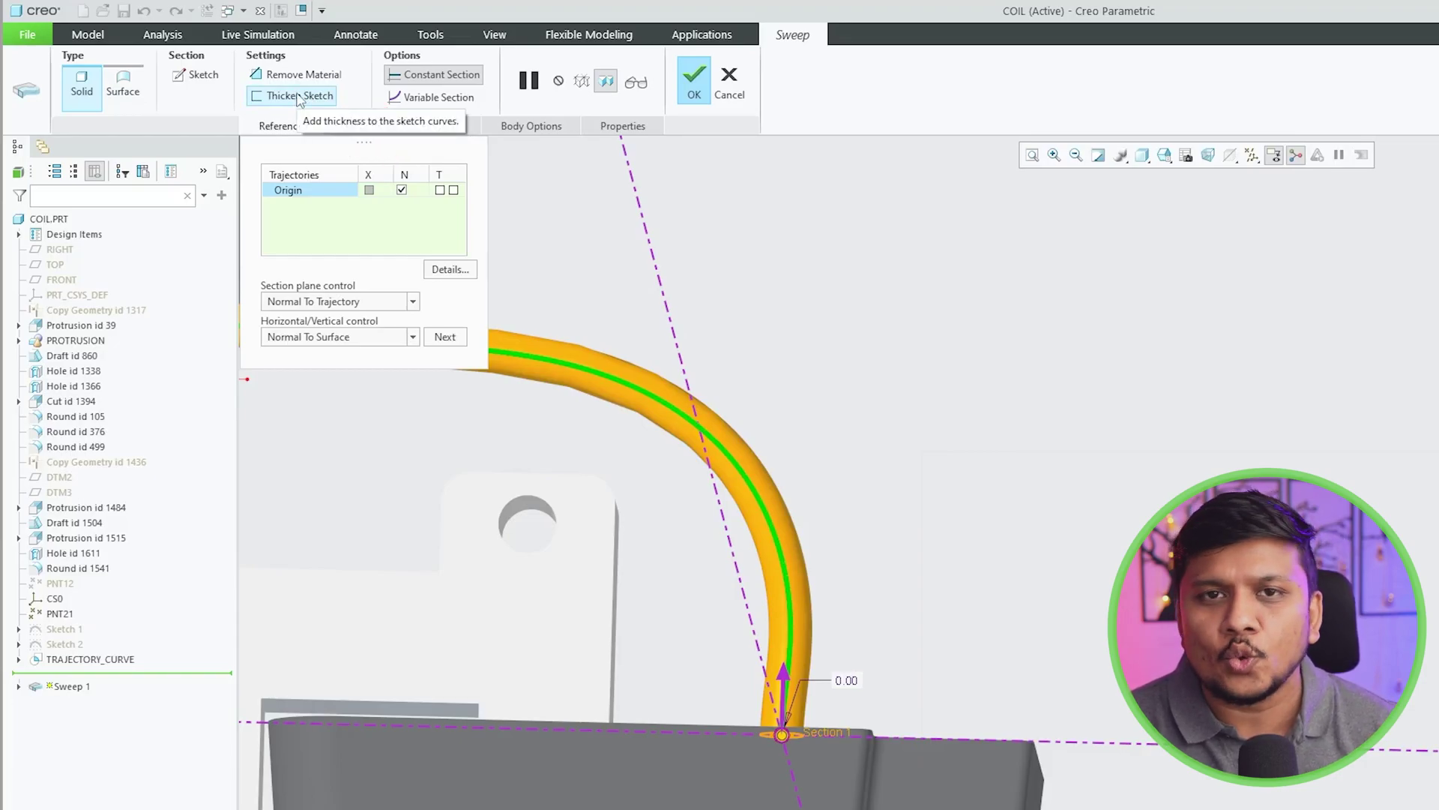
click(299, 94)
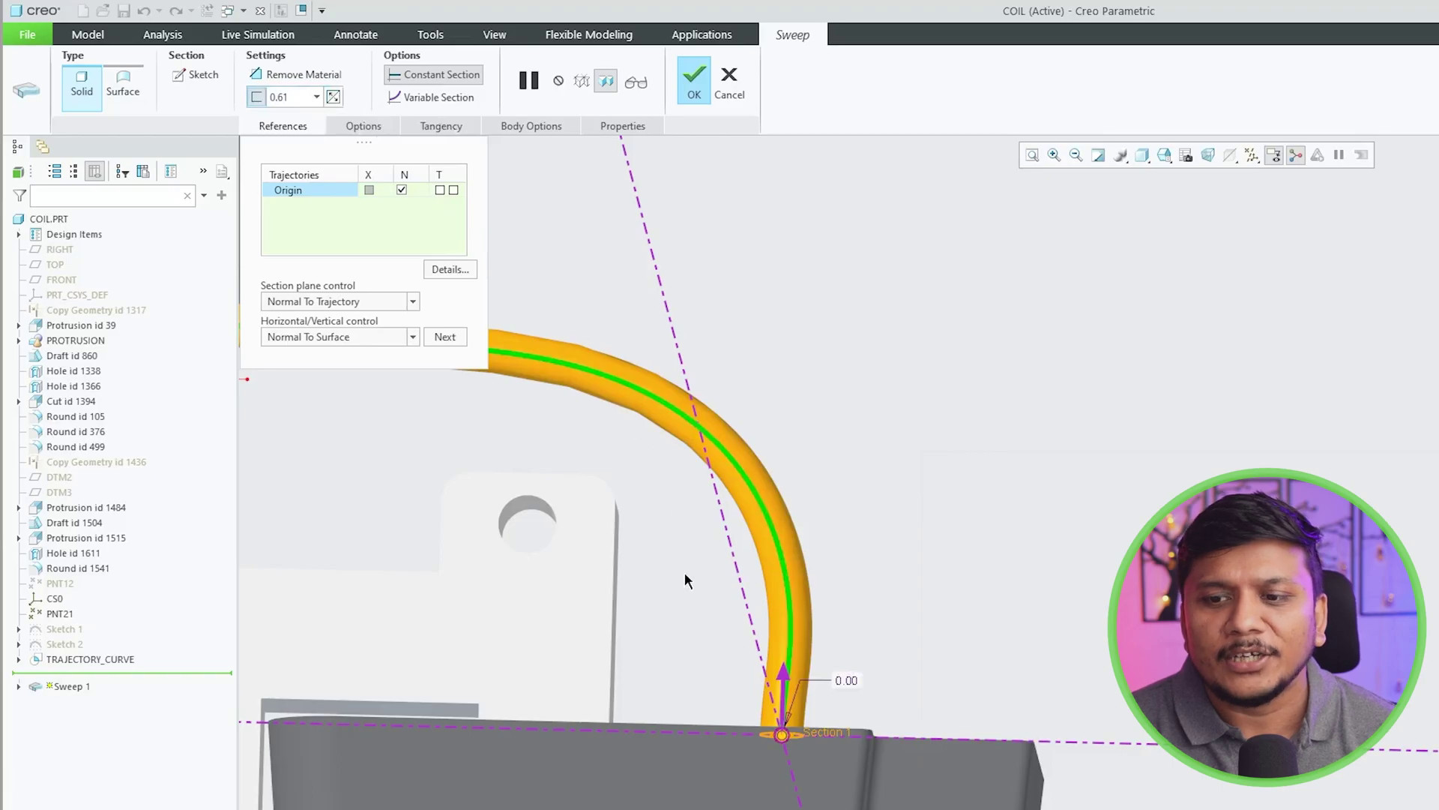
mouse_move(685, 573)
middle_down()
mouse_move(651, 323)
mouse_move(726, 401)
mouse_move(637, 338)
mouse_move(524, 187)
mouse_move(528, 128)
middle_up()
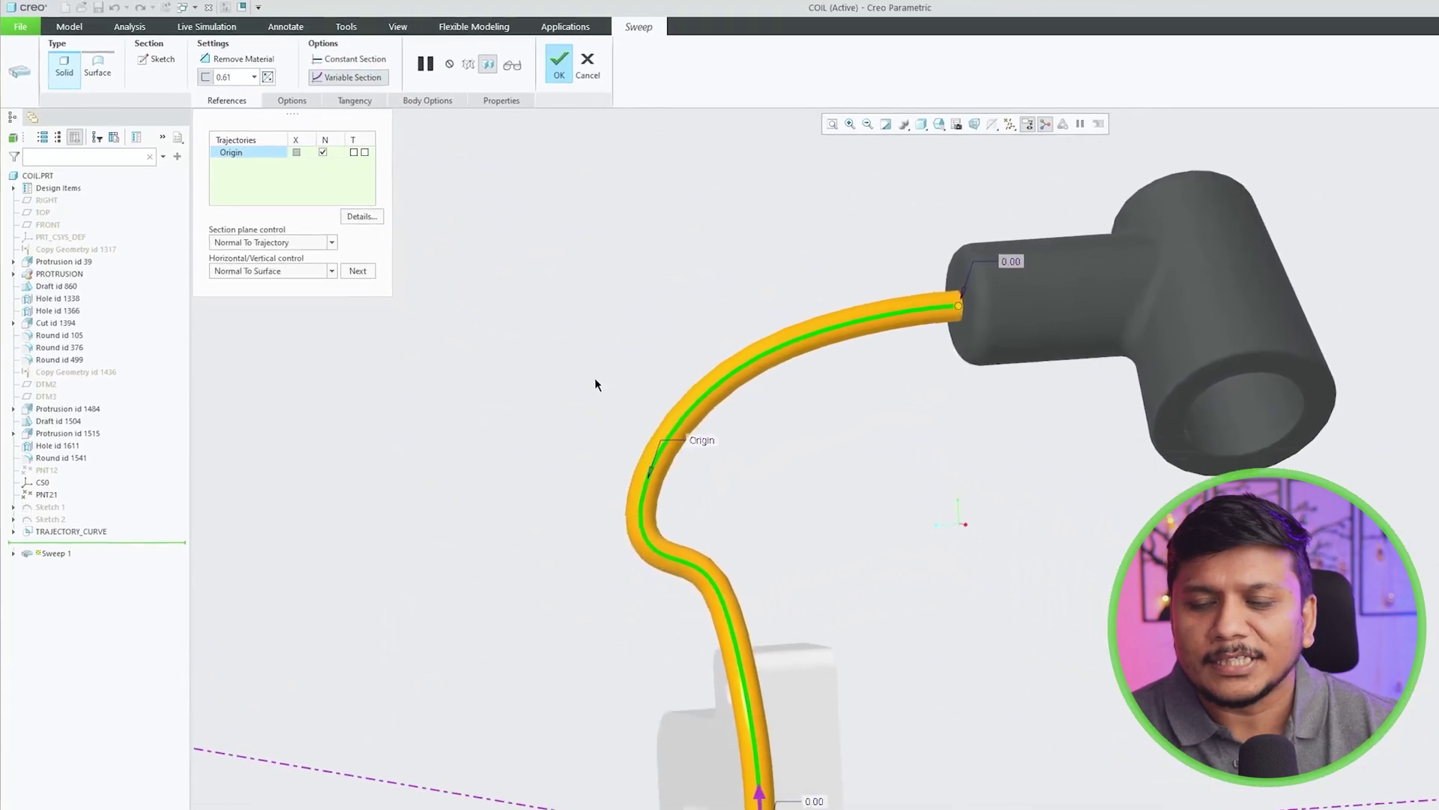
mouse_move(595, 385)
middle_down()
mouse_move(668, 513)
mouse_move(619, 453)
mouse_move(590, 315)
mouse_move(620, 350)
mouse_move(574, 315)
mouse_move(582, 305)
mouse_move(677, 357)
mouse_move(557, 405)
middle_up()
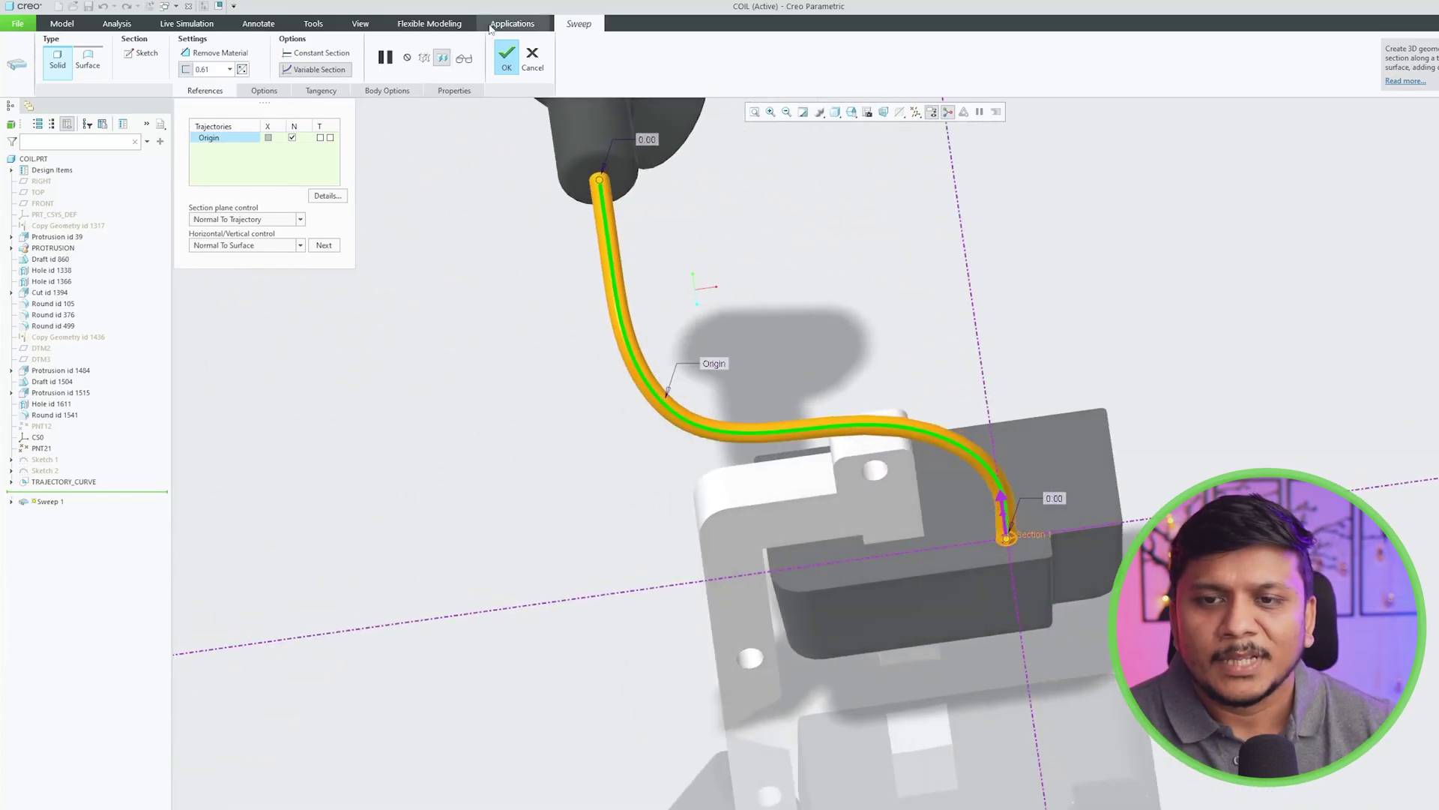
Step: Complete the thickened sweep along the trajectory curve
click(510, 62)
middle_drag(503, 493, 487, 244)
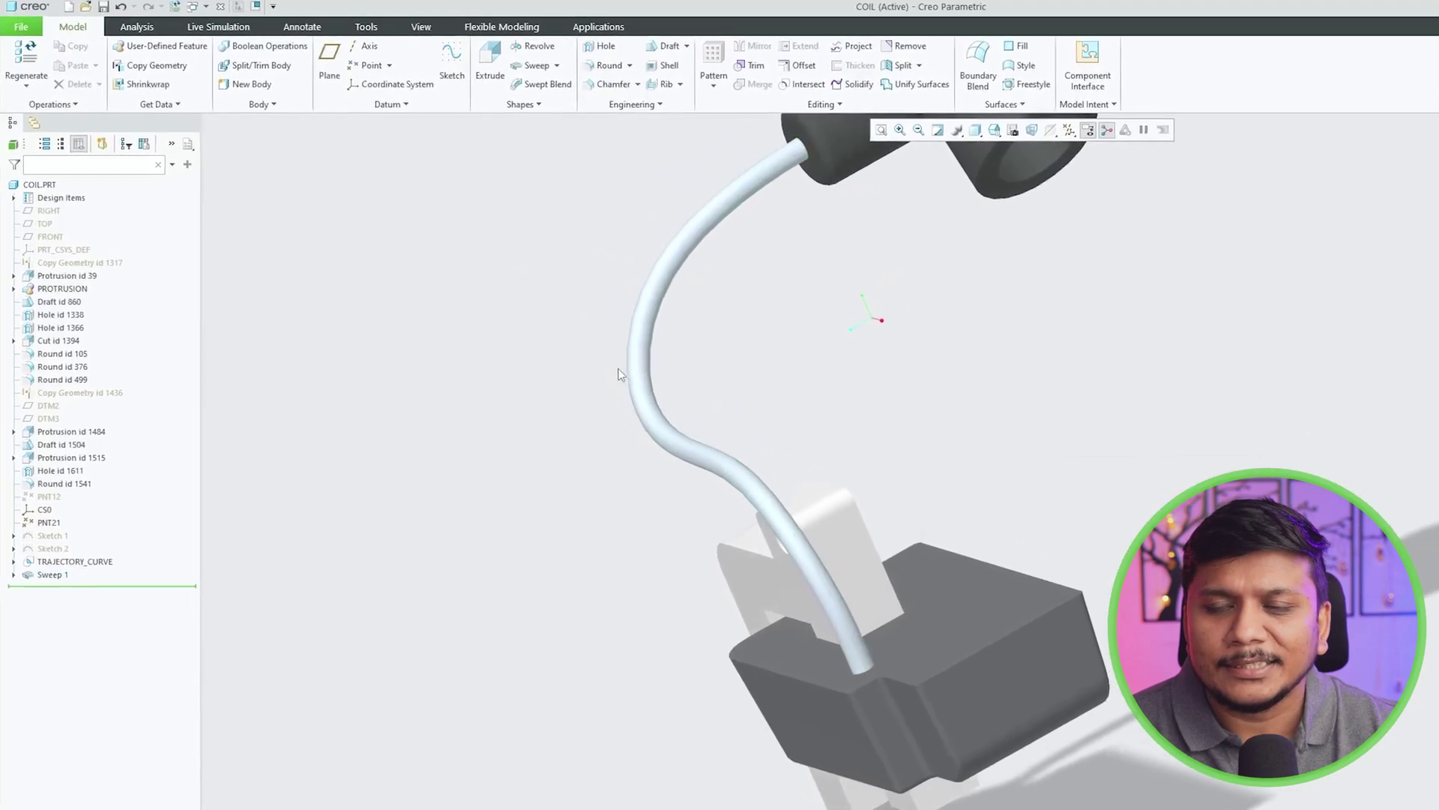
scroll(552, 332, up, 3)
scroll(578, 330, down, 2)
middle_drag(967, 276, 1011, 267)
mouse_move(1132, 304)
middle_down()
mouse_move(1076, 280)
mouse_move(1102, 279)
middle_up()
click(1083, 133)
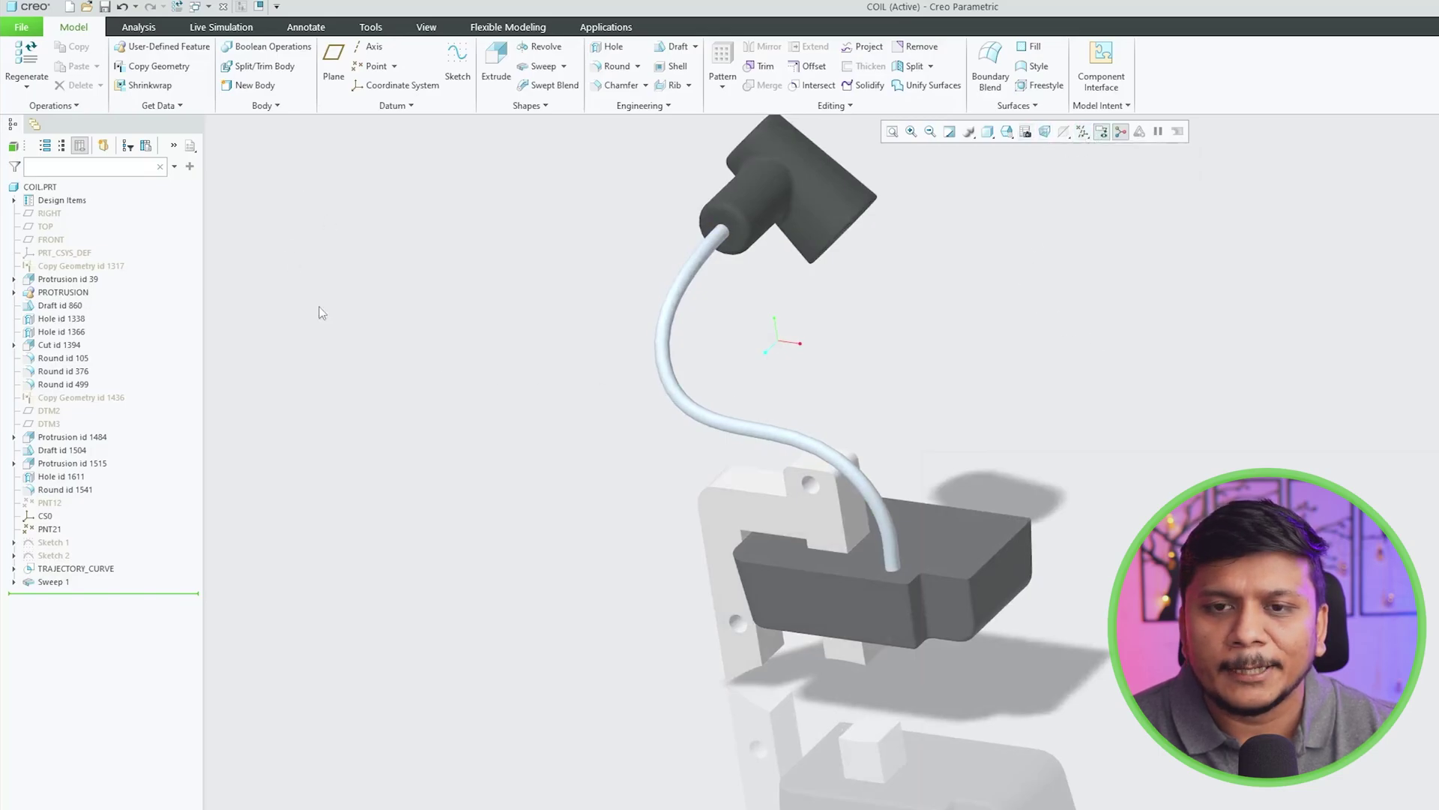
Step: Create a datum plane offset 32 above the base block's top face
click(329, 58)
click(924, 500)
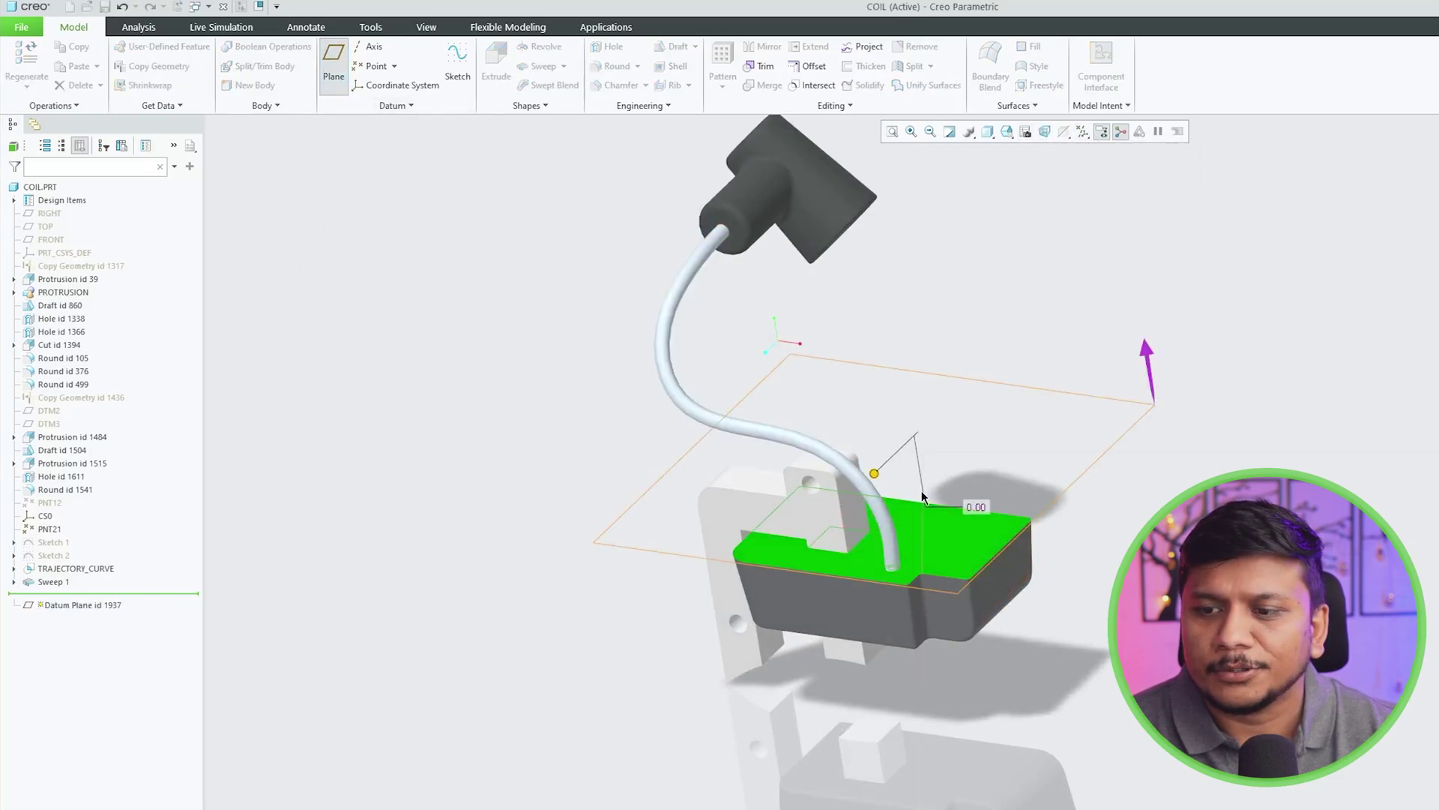
drag(874, 473, 851, 330)
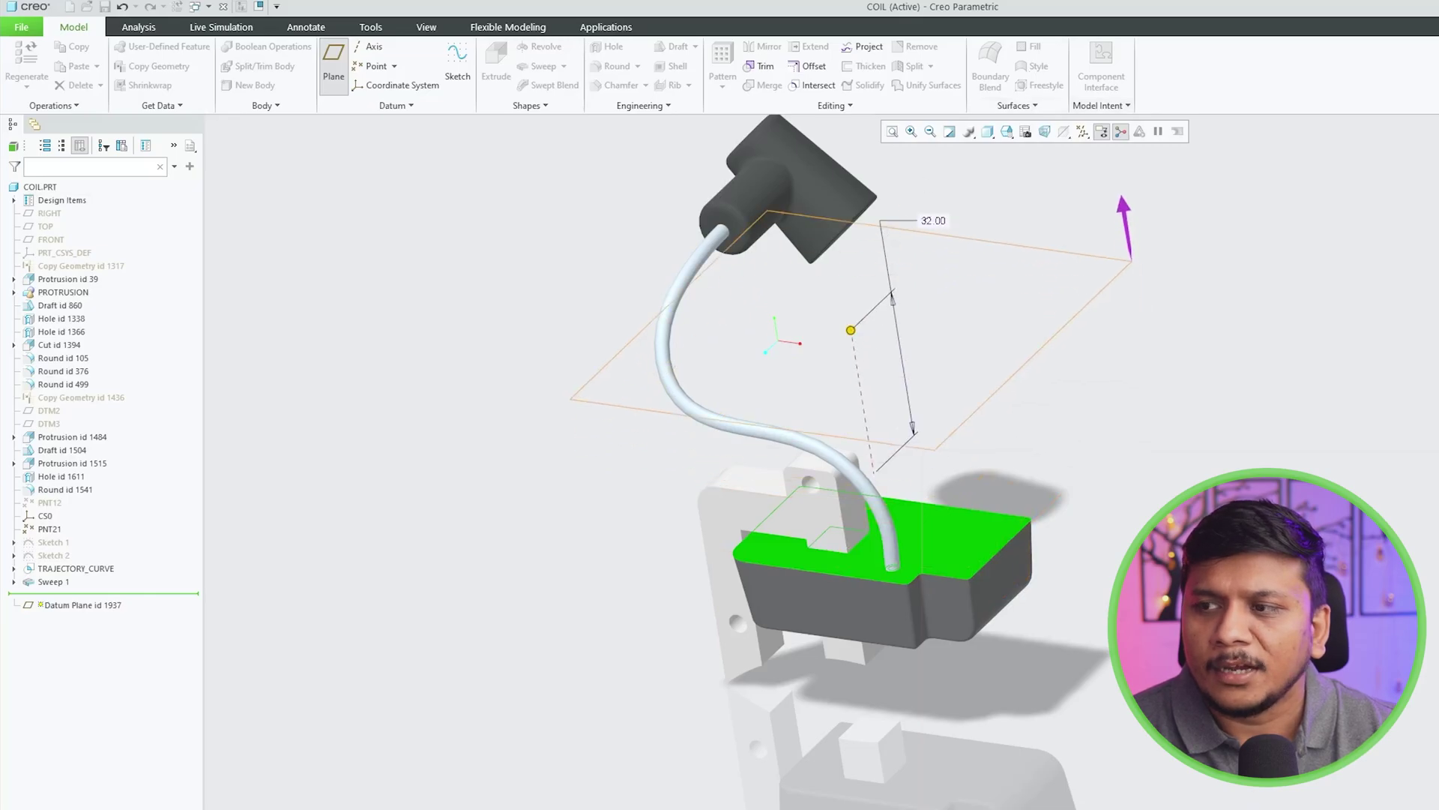
middle_click(851, 330)
middle_drag(851, 330, 858, 330)
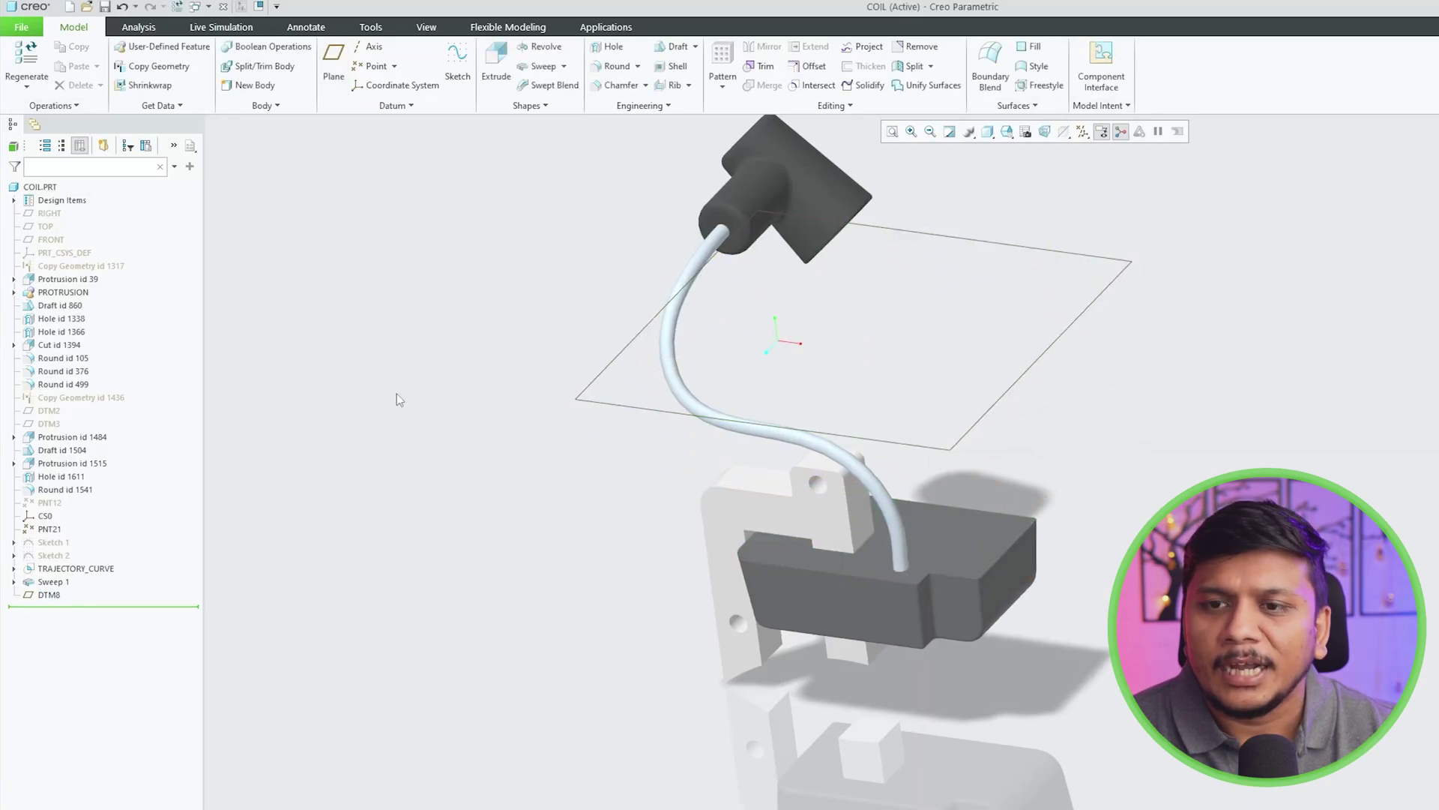
Step: Preview a planar section at the new datum plane to inspect the swept tube's cross-section, without keeping the section
click(426, 28)
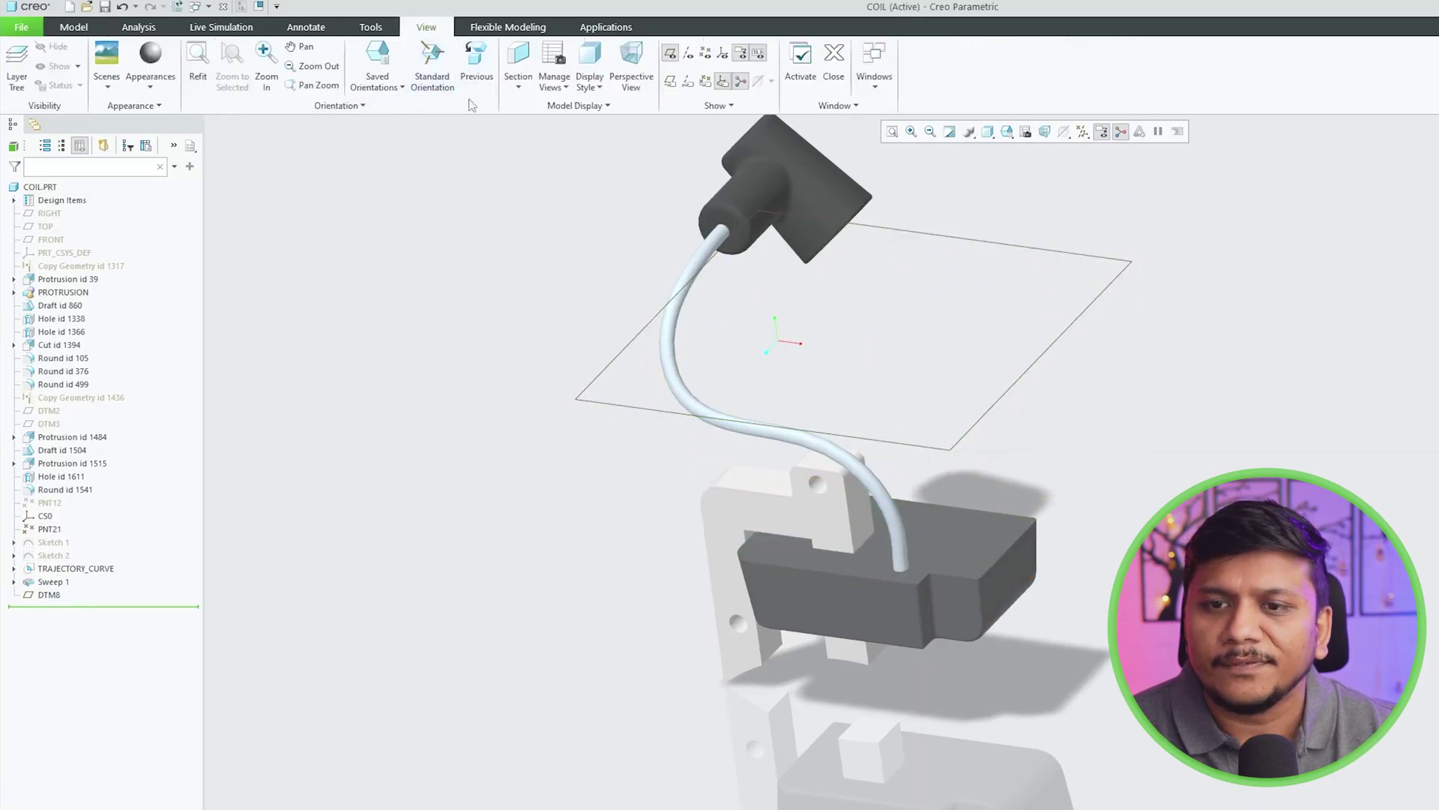
click(518, 87)
click(528, 109)
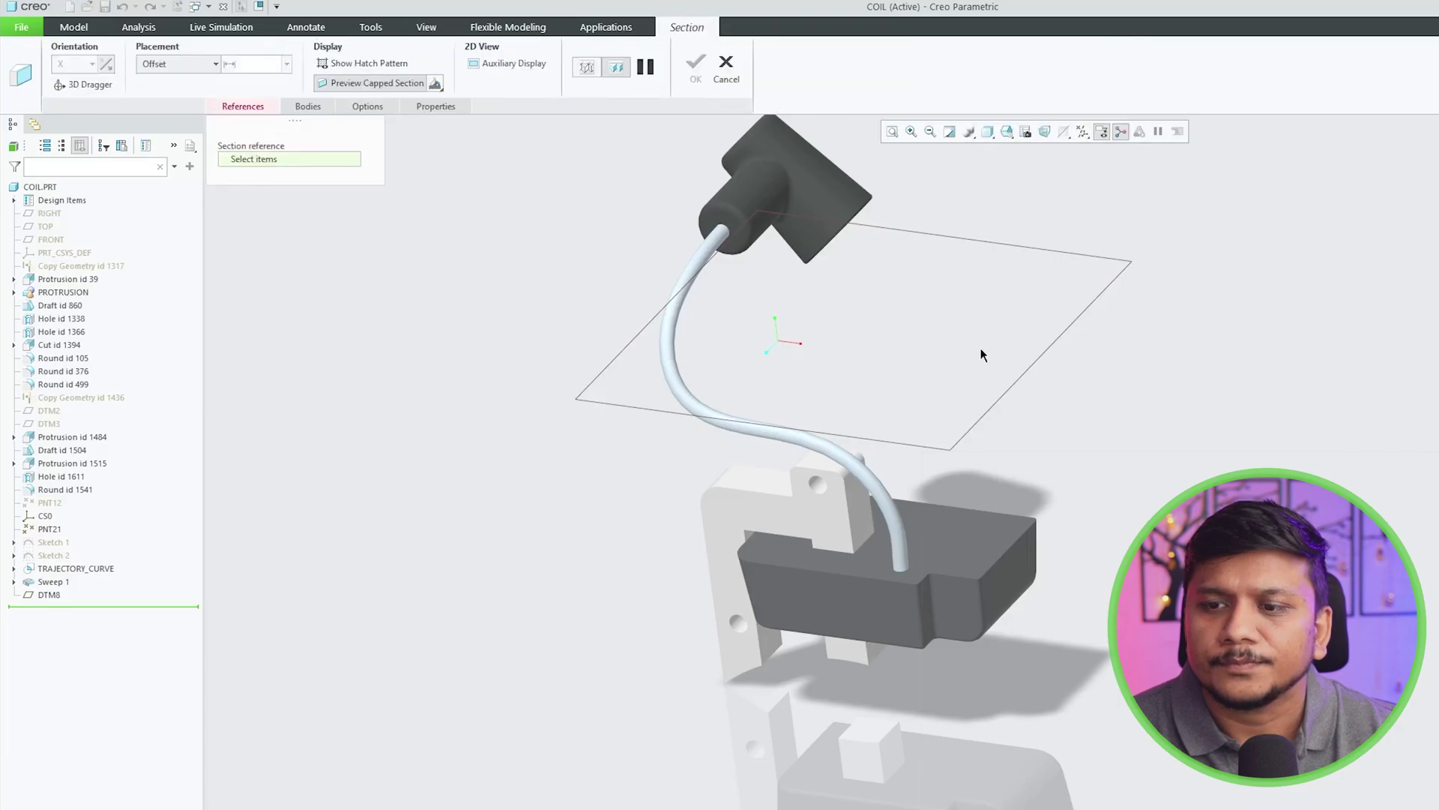
click(1019, 387)
middle_drag(1015, 386, 634, 579)
scroll(668, 627, down, 3)
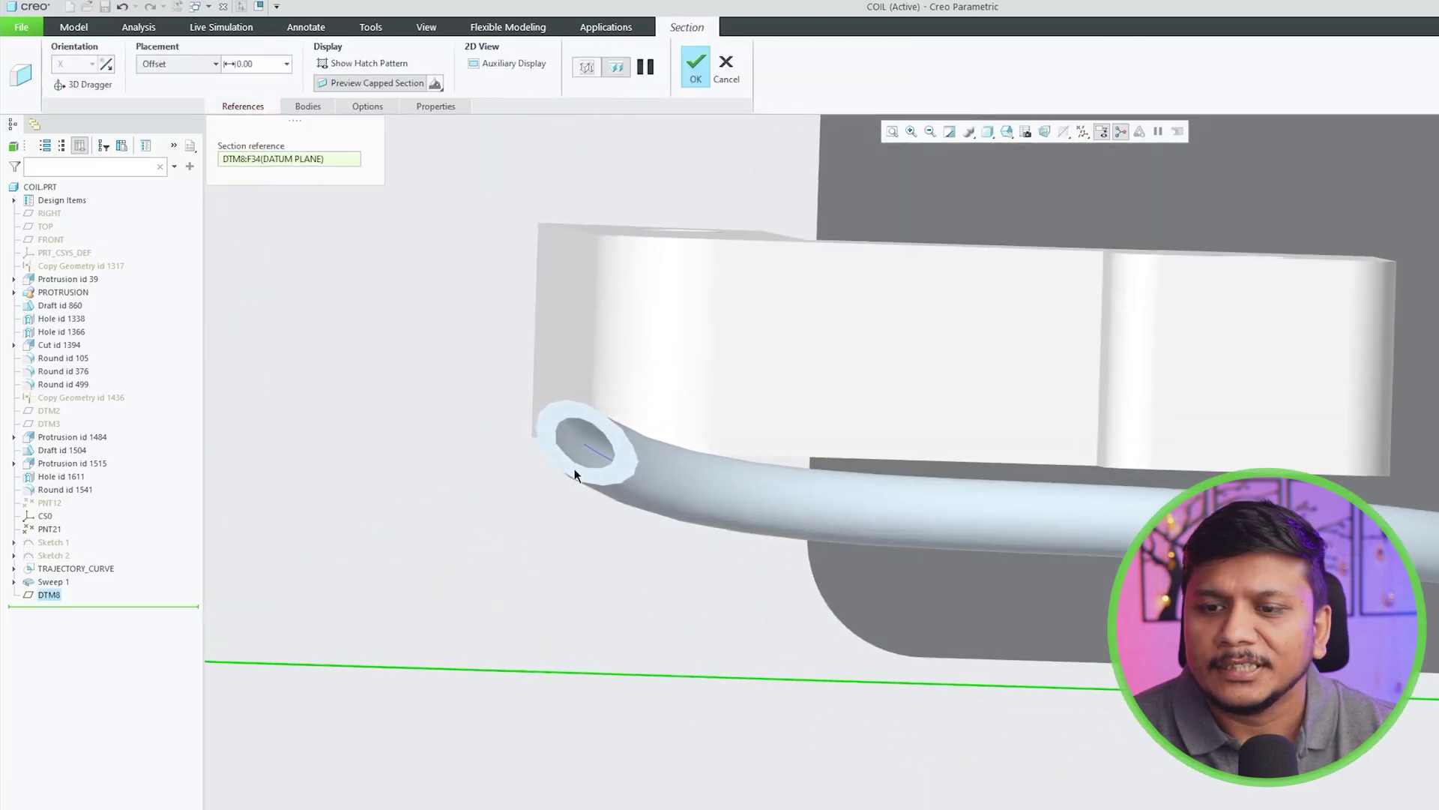
click(717, 78)
Step: Delete the offset datum plane that crosses the swept tube
middle_drag(824, 450, 1058, 469)
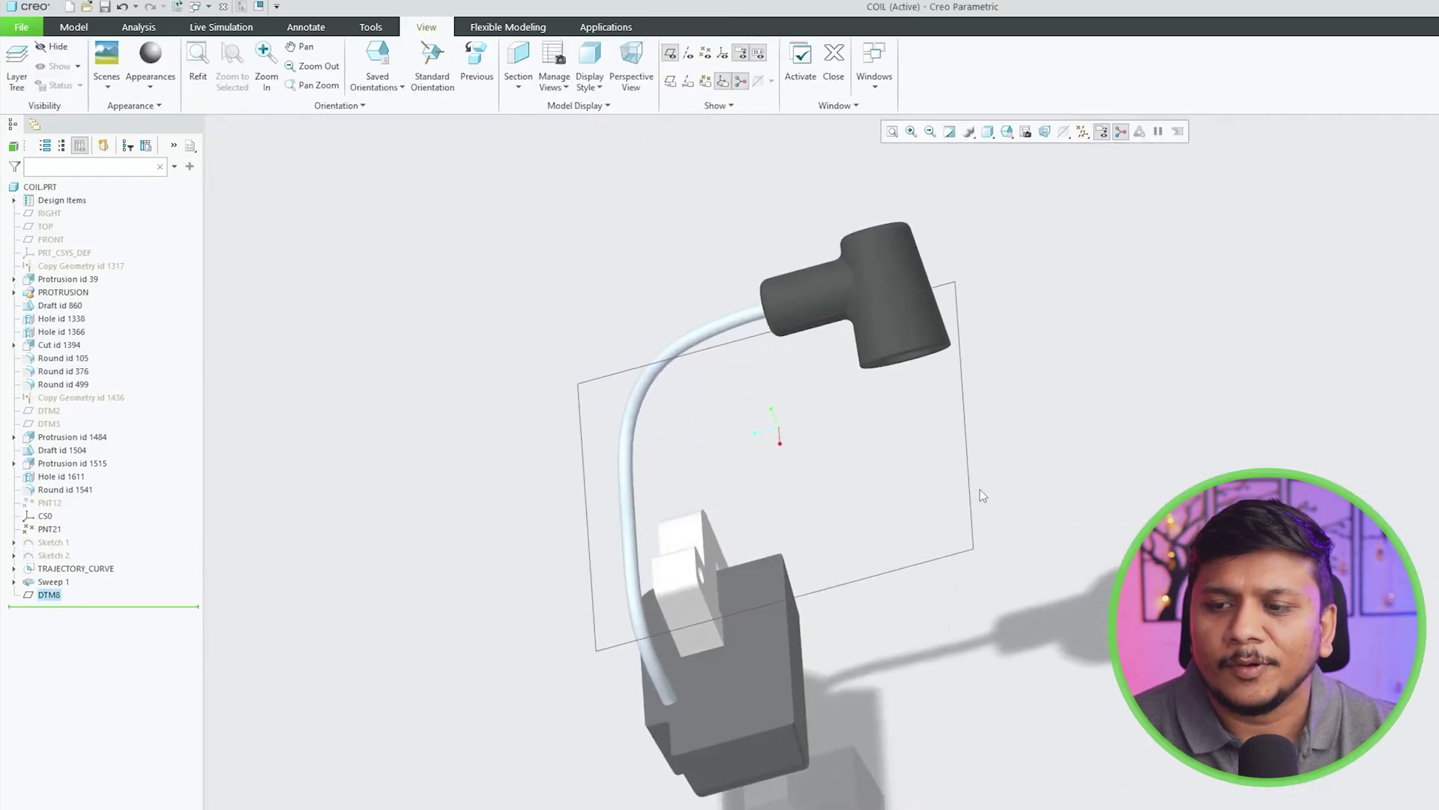
click(978, 486)
key(Delete)
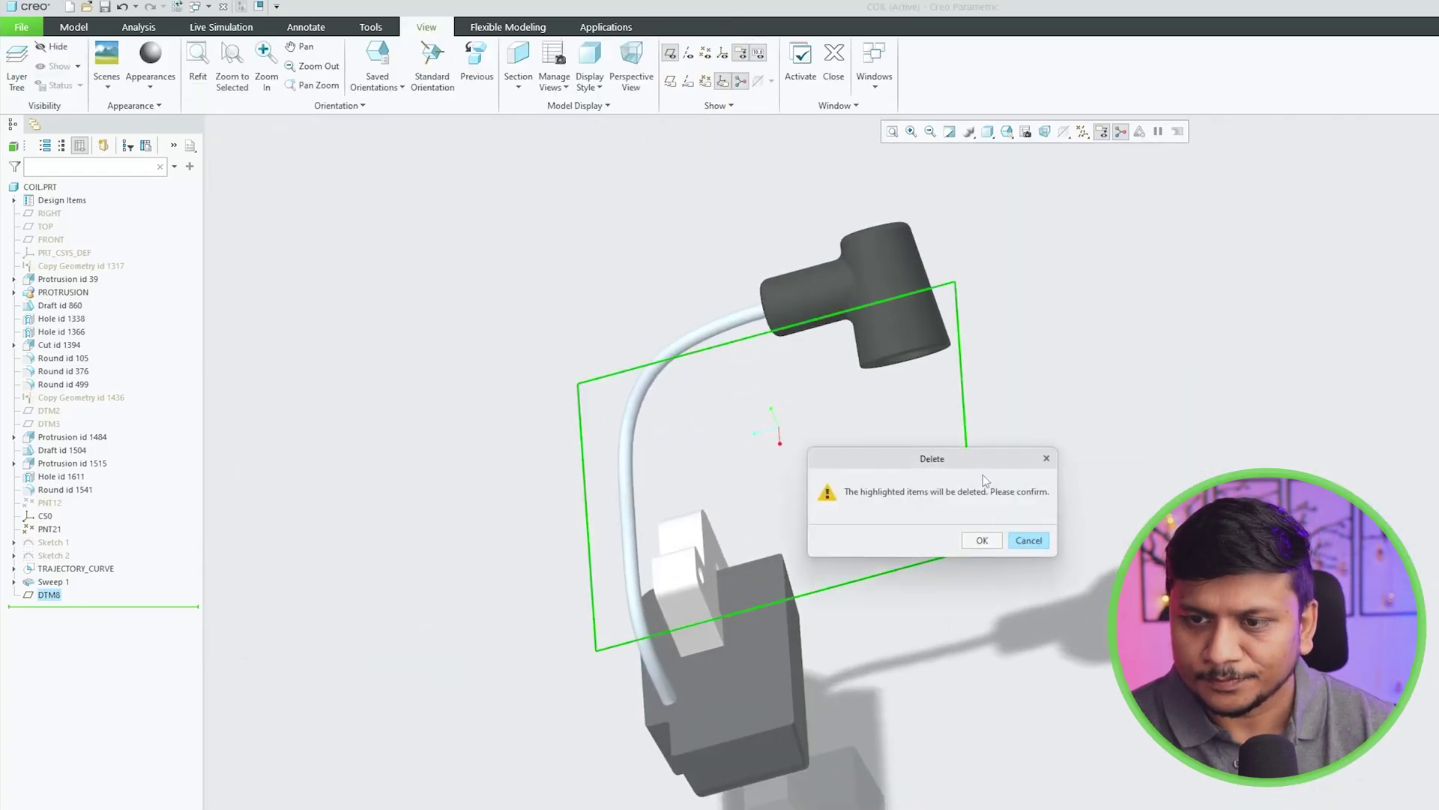
click(982, 538)
click(478, 79)
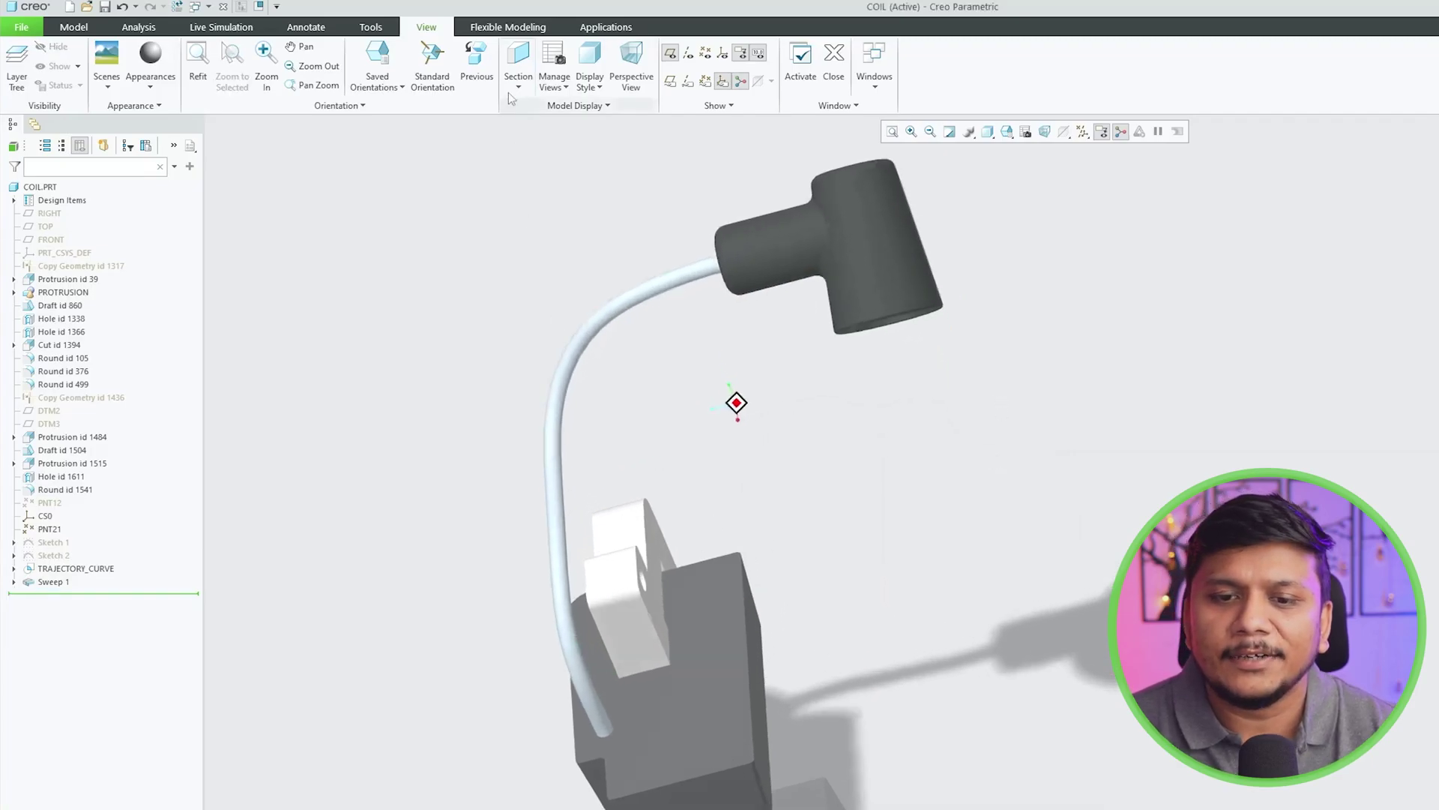
Step: Apply the ptc-std-steel appearance from the std-metals library to the swept tube
middle_drag(533, 249, 524, 299)
click(150, 81)
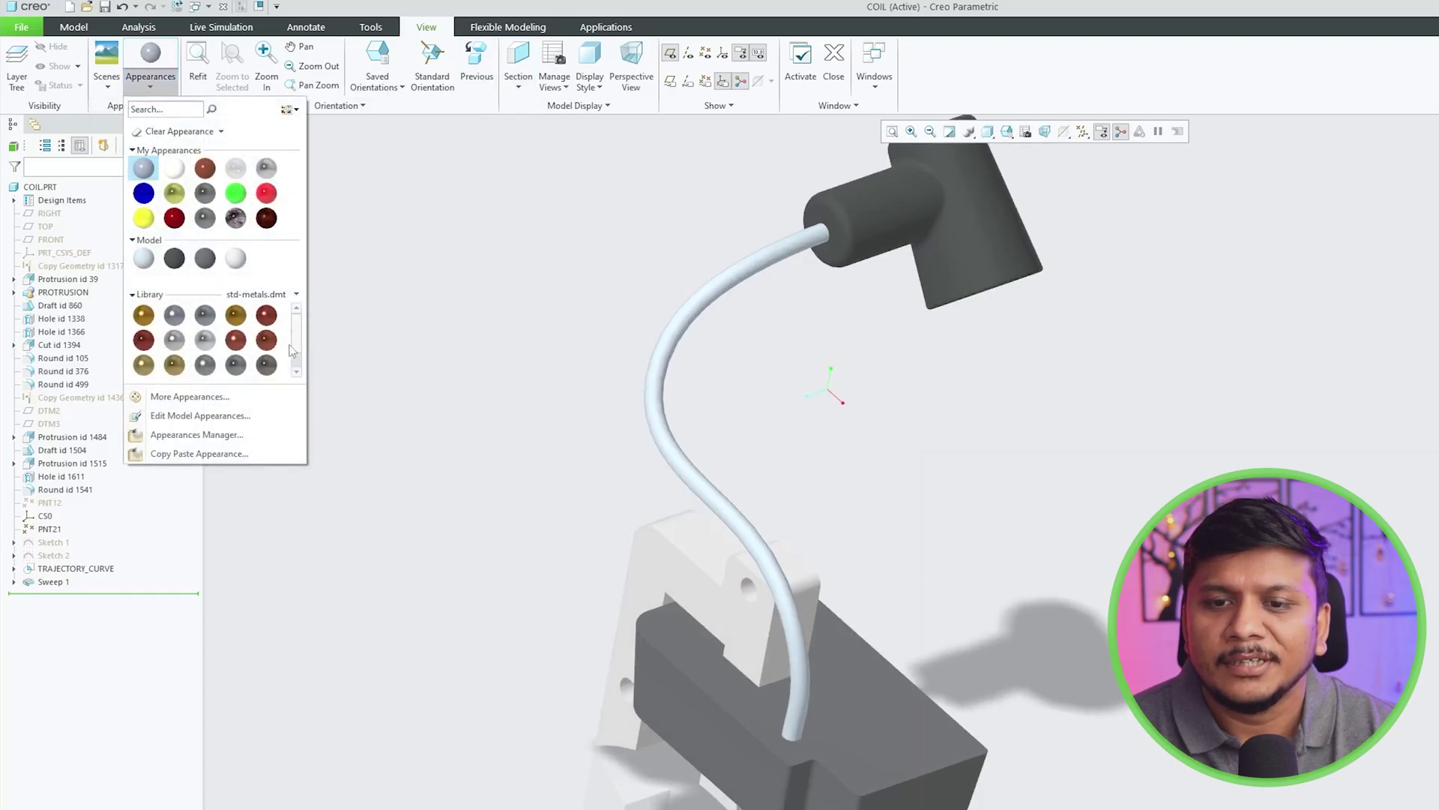
click(266, 368)
click(672, 323)
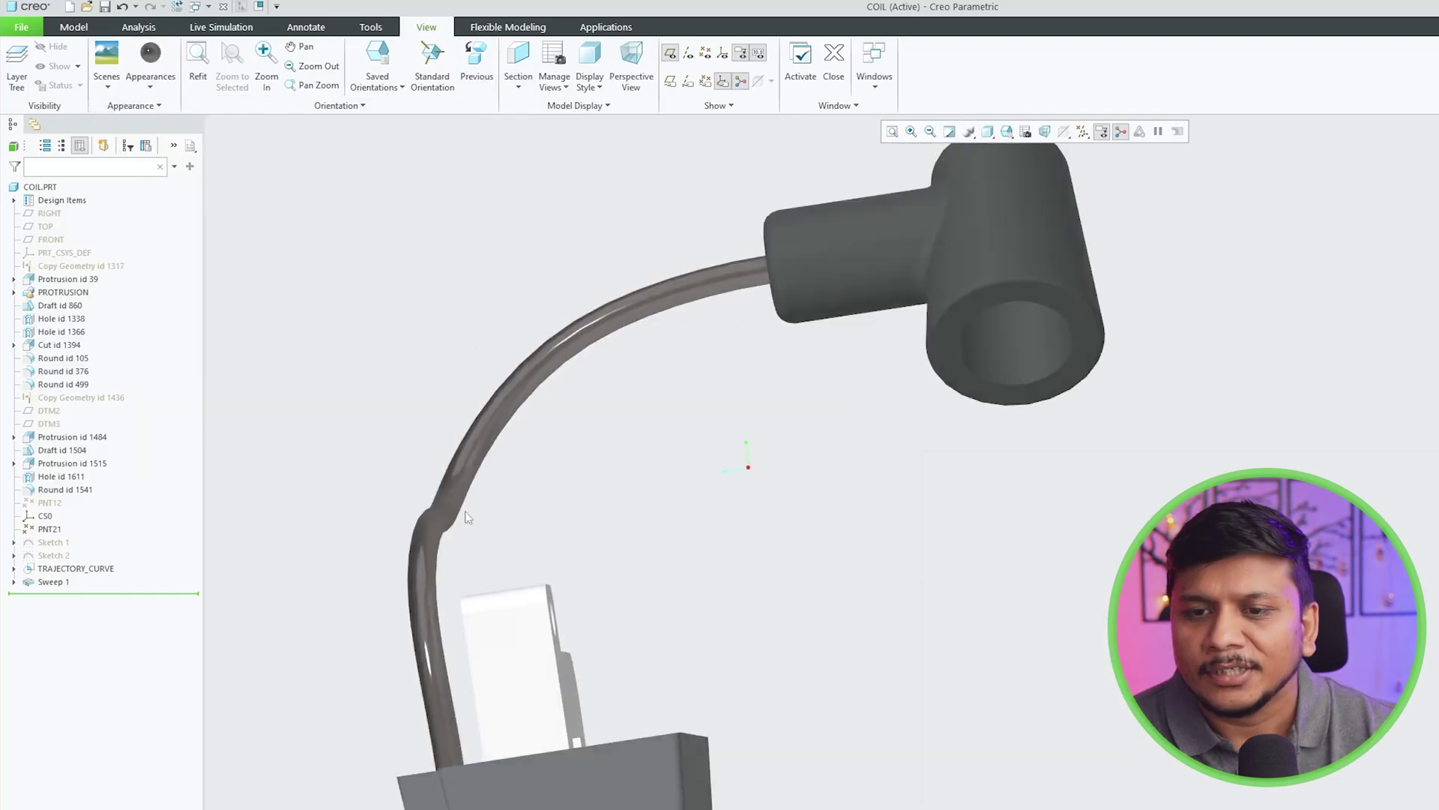
Step: Edit the ptc-std-steel model appearance to use an image texture chosen from the graphic library's textures folder
mouse_move(466, 514)
middle_down()
mouse_move(527, 426)
mouse_move(790, 539)
mouse_move(555, 517)
mouse_move(317, 183)
middle_up()
click(150, 81)
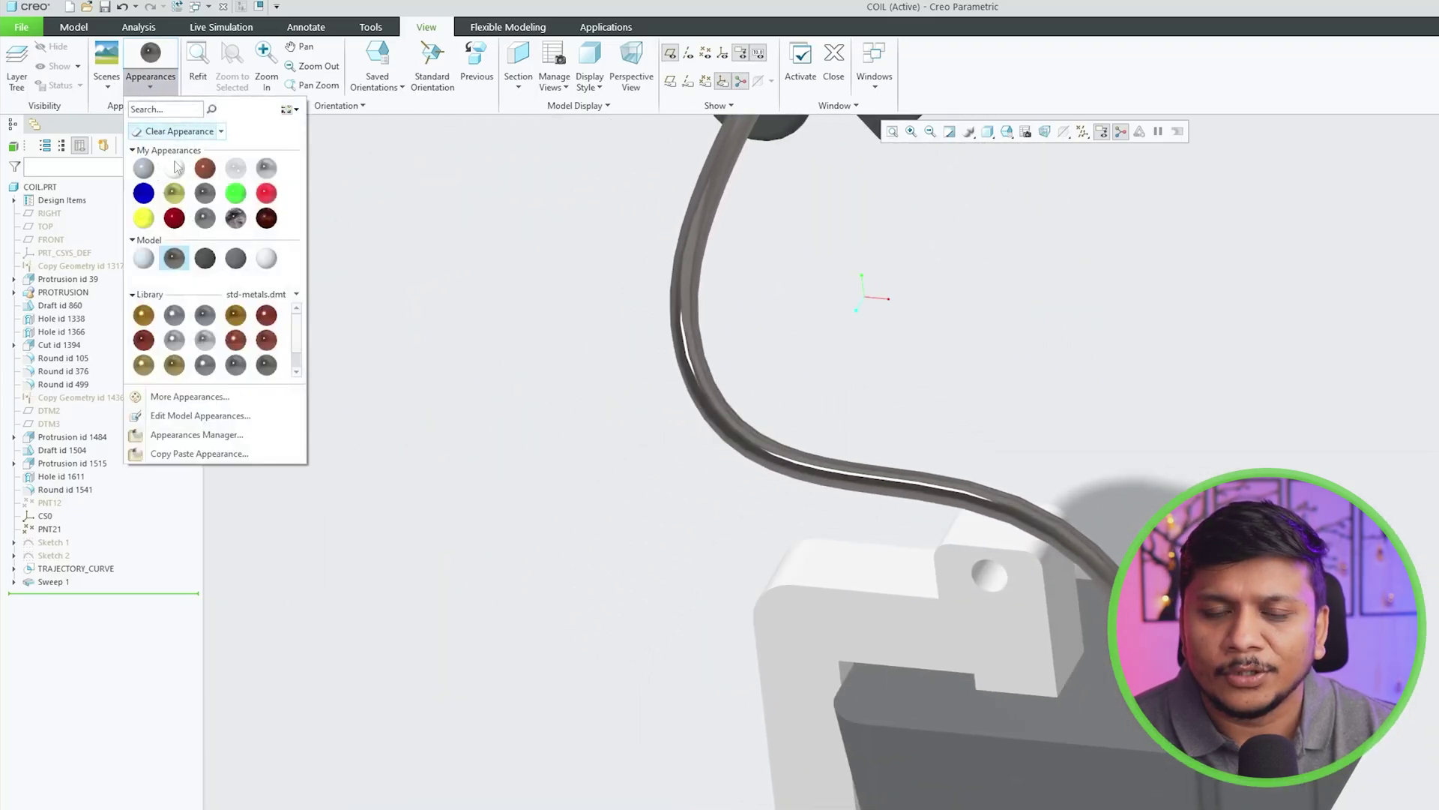
click(195, 416)
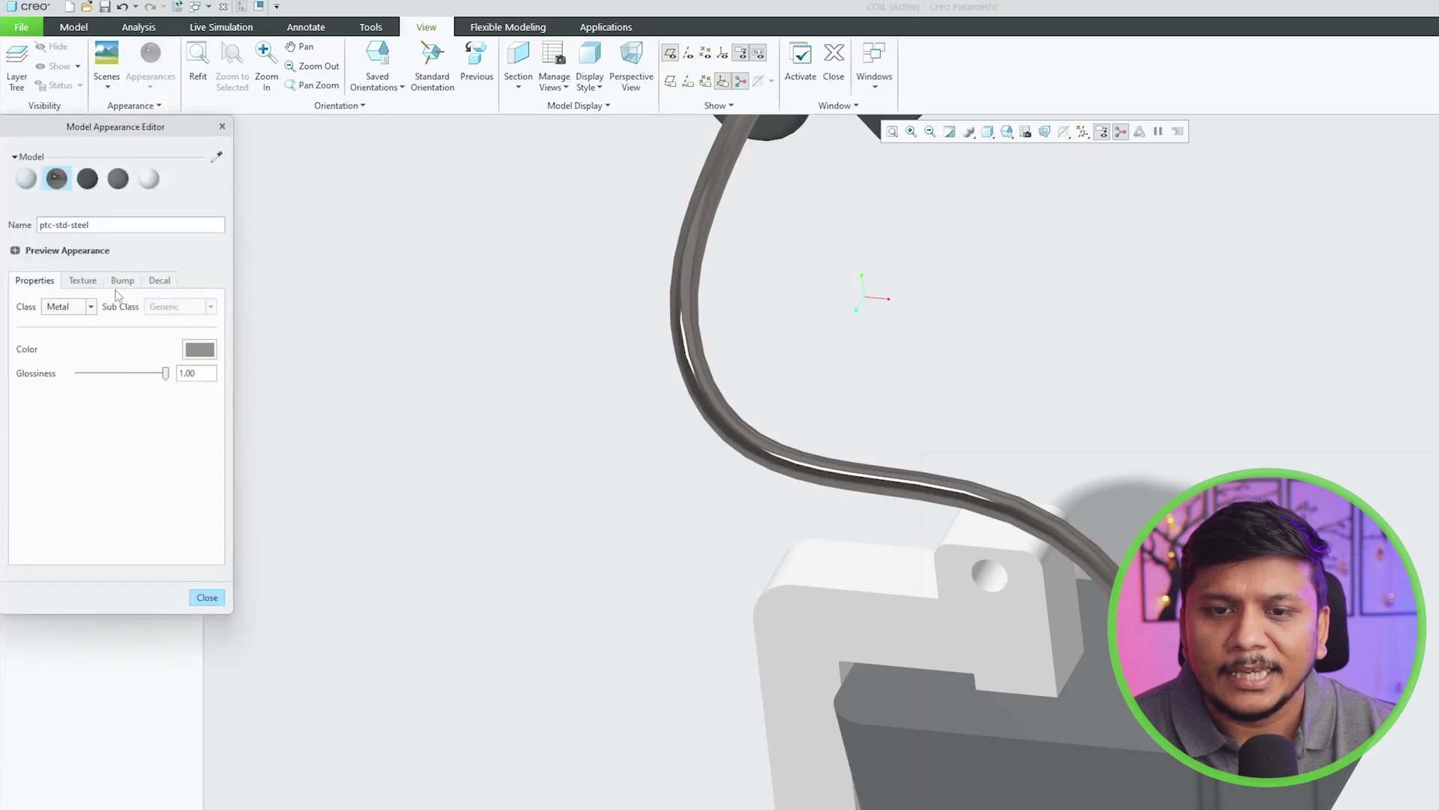
click(82, 280)
click(154, 313)
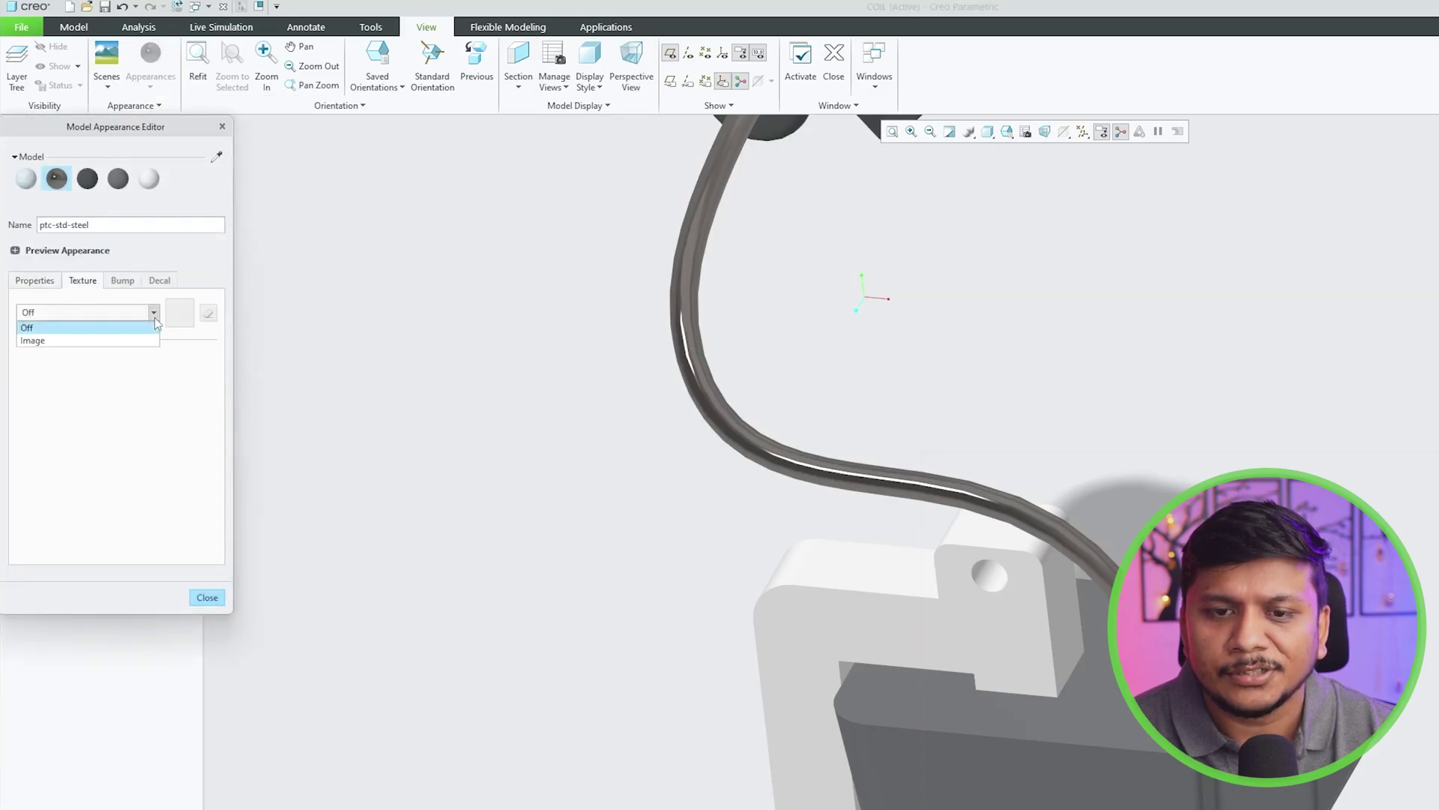
click(64, 339)
click(177, 325)
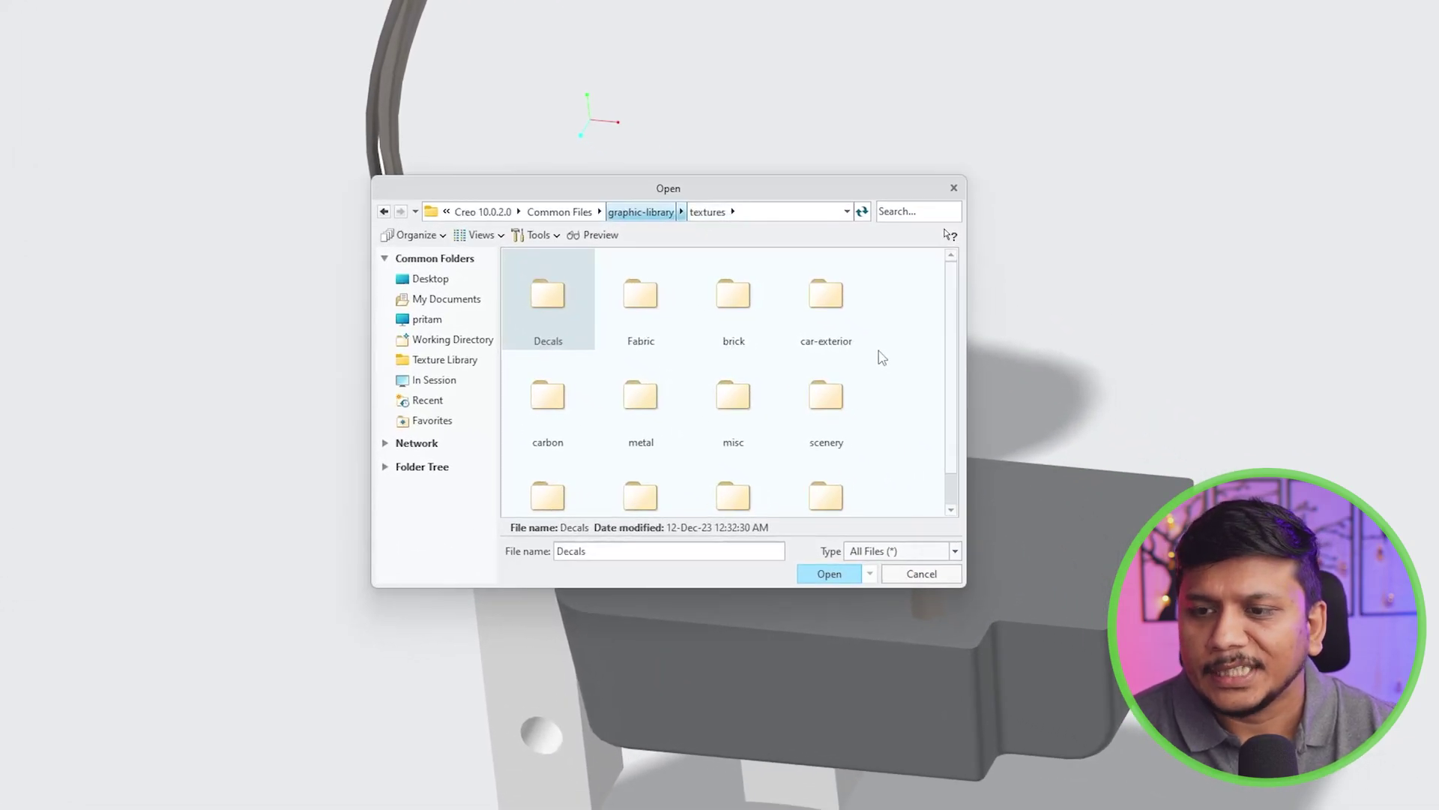
double_click(548, 423)
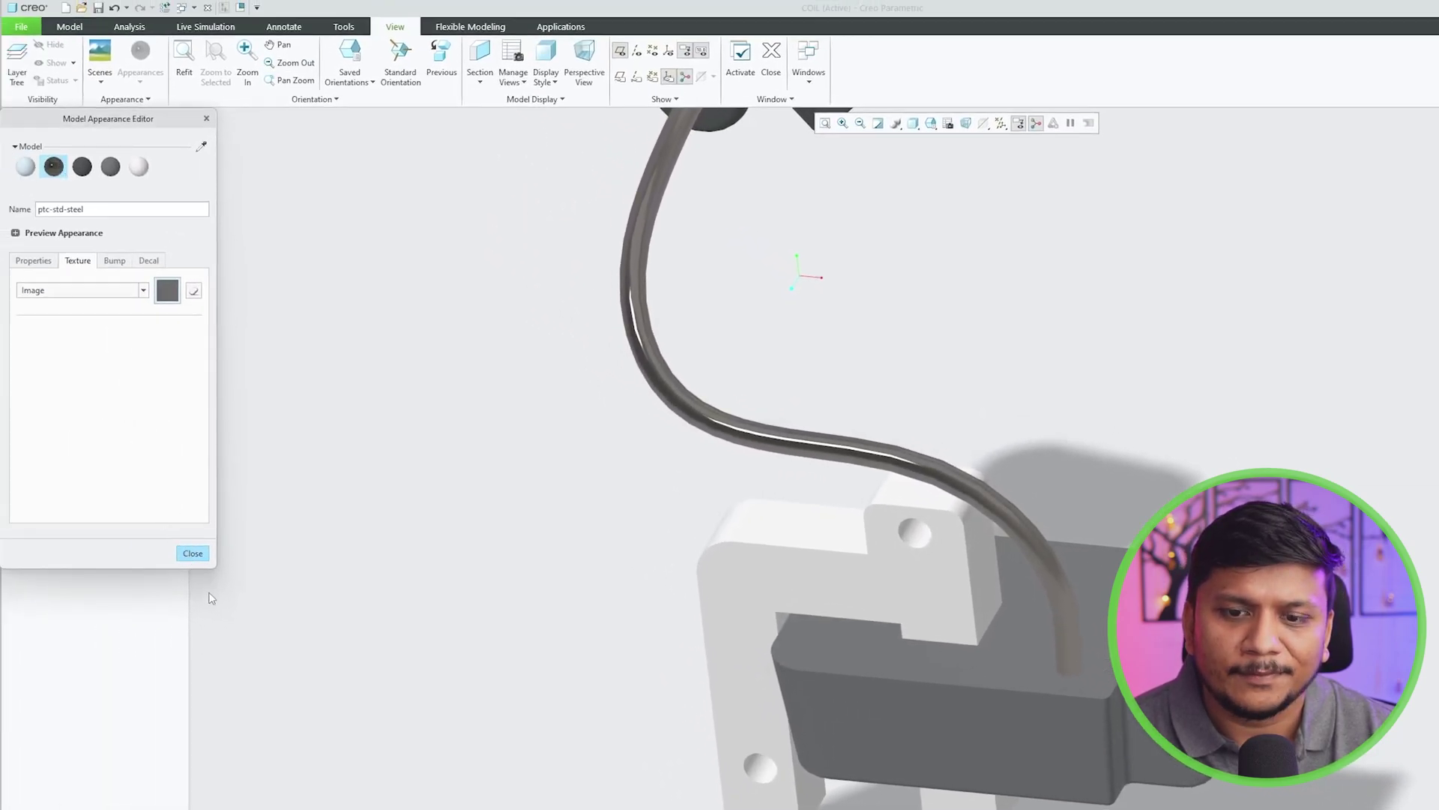
click(192, 559)
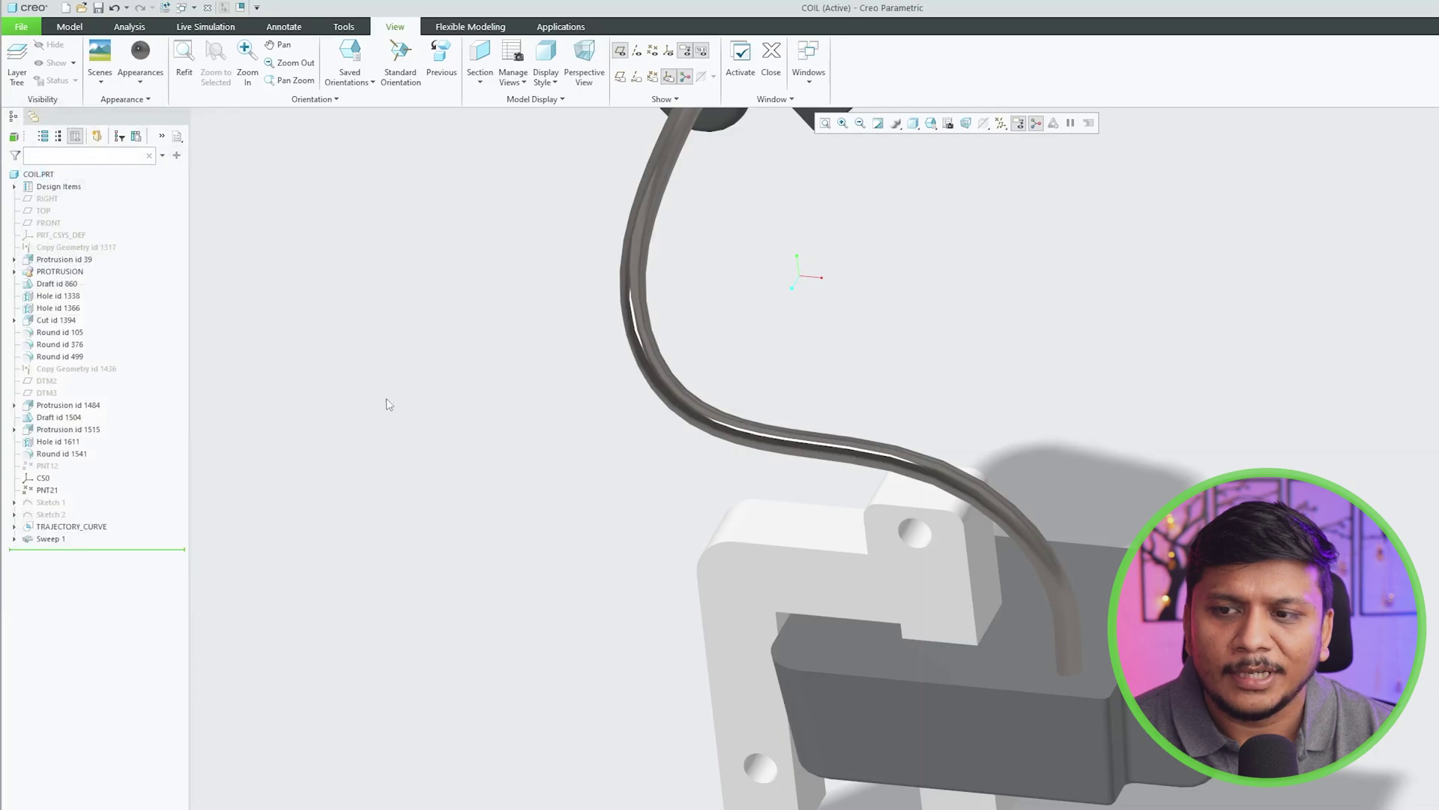
Step: Apply the textured ptc-std-steel model appearance to the swept tube's surface and inspect the texture along its length
click(140, 79)
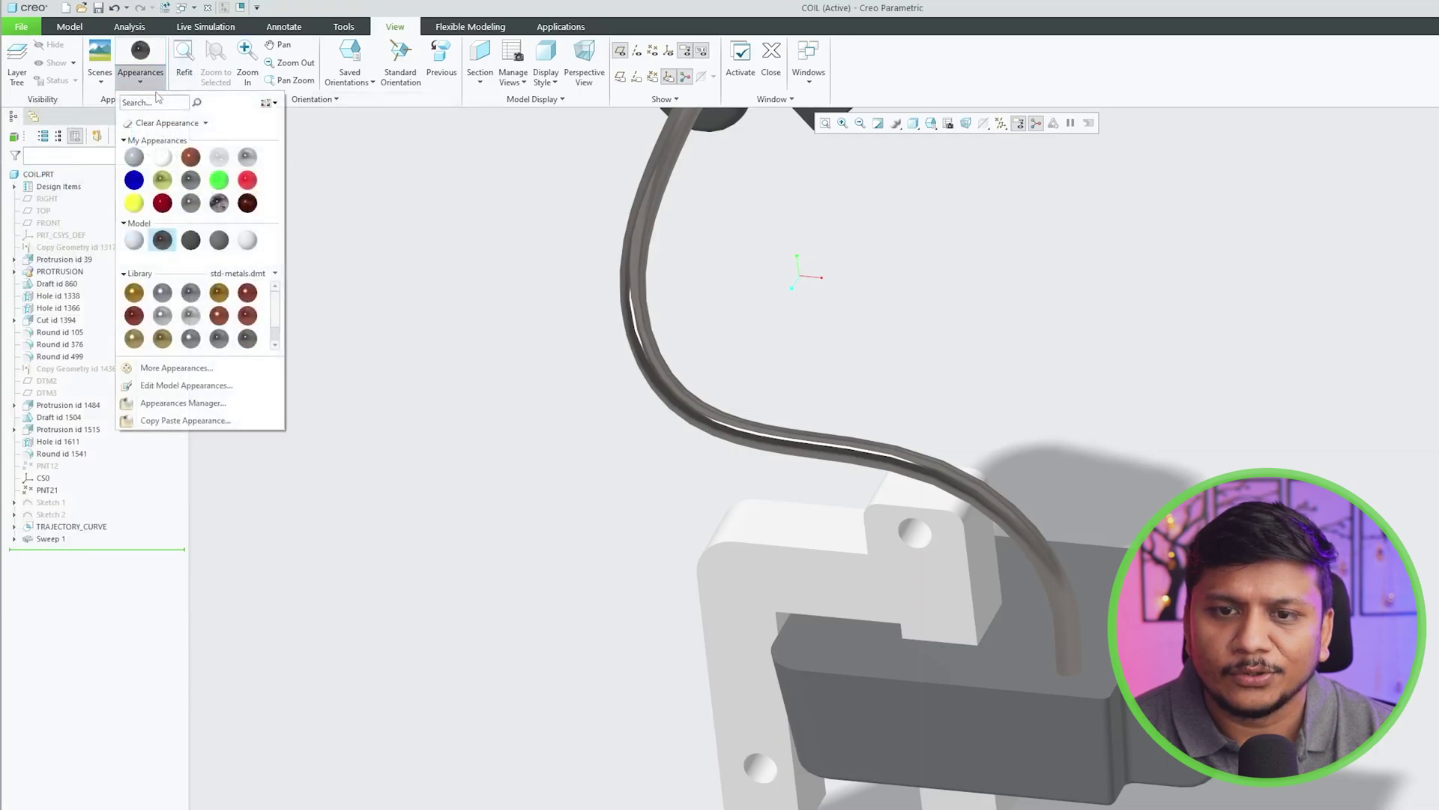
click(162, 240)
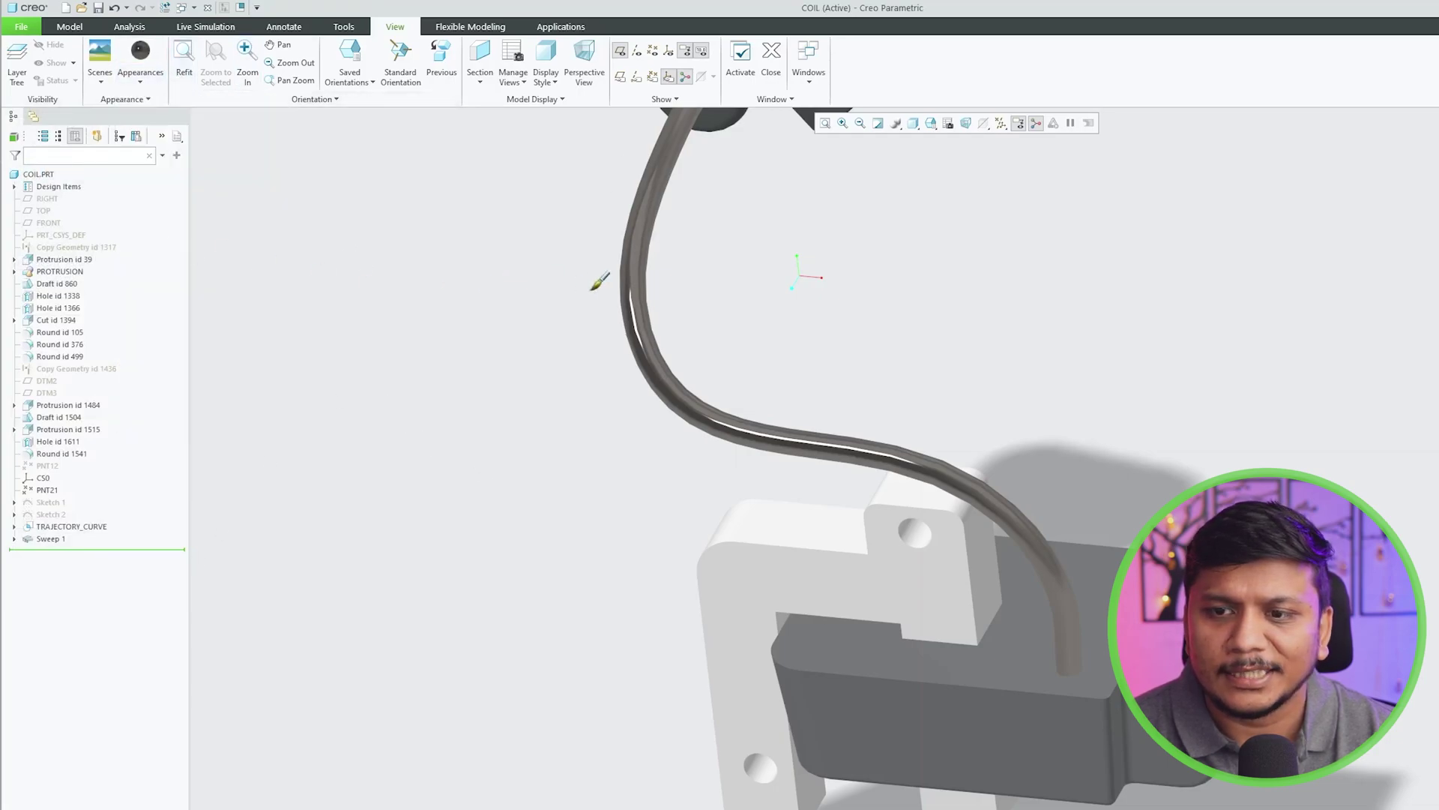
click(635, 298)
middle_click(488, 313)
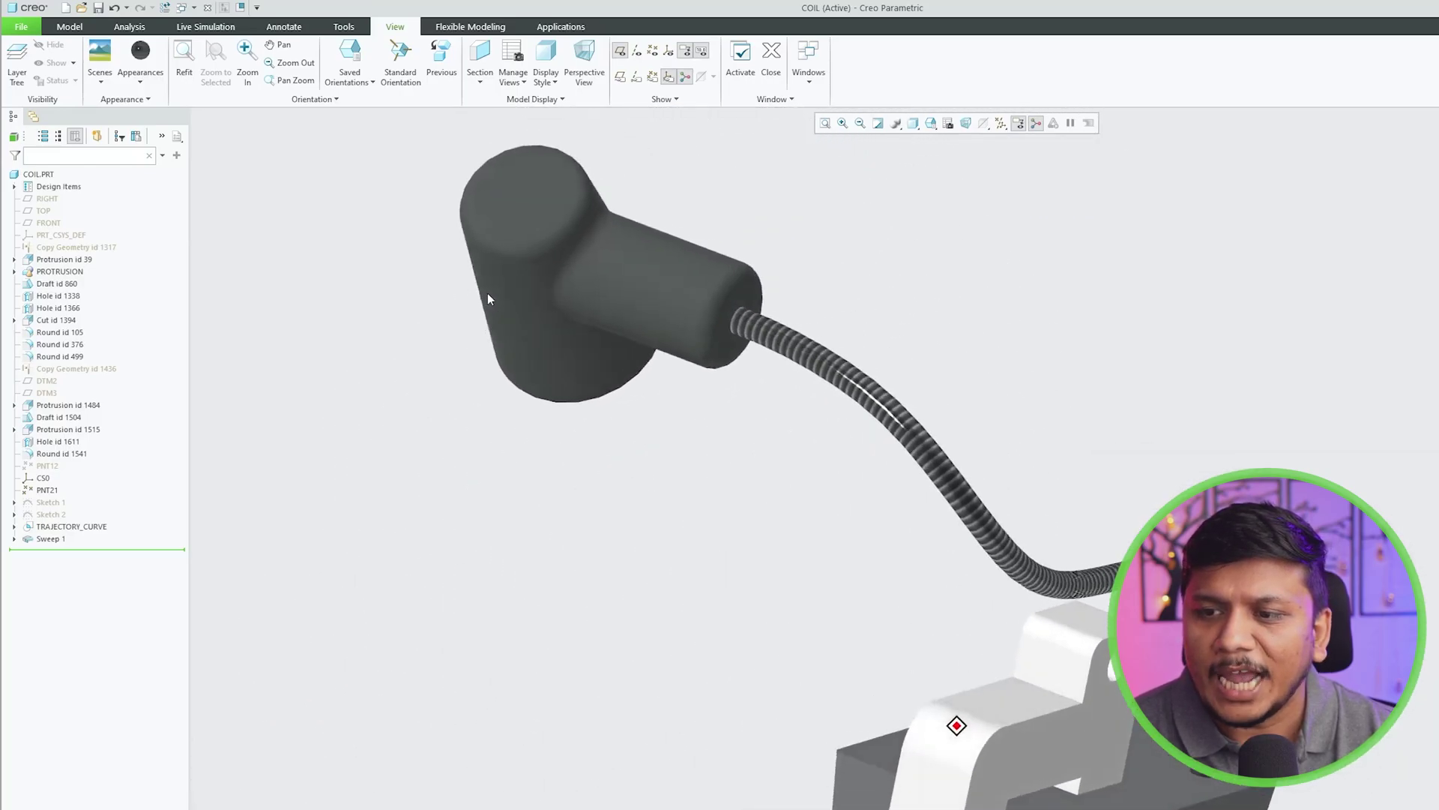
scroll(808, 442, down, 2)
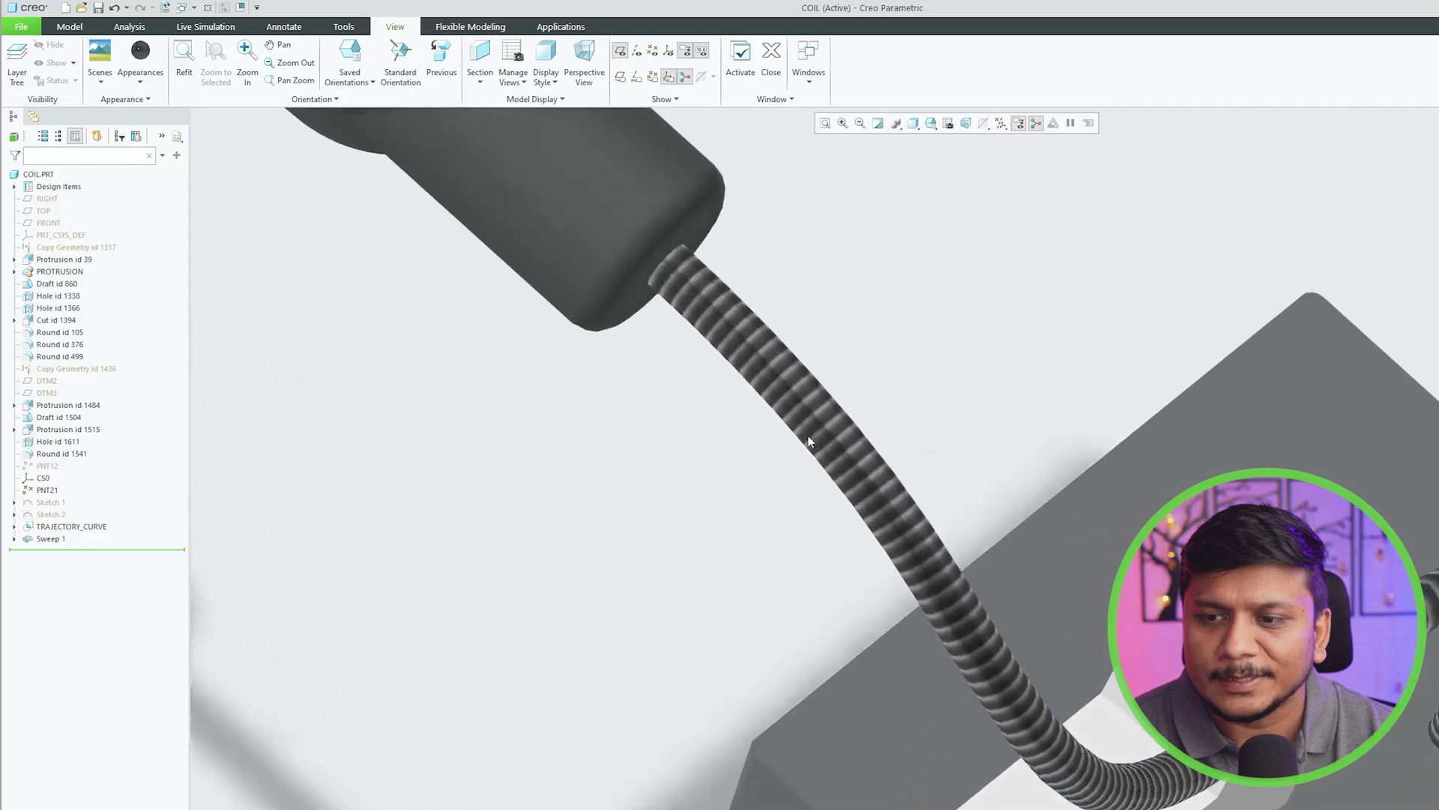
scroll(724, 415, up, 3)
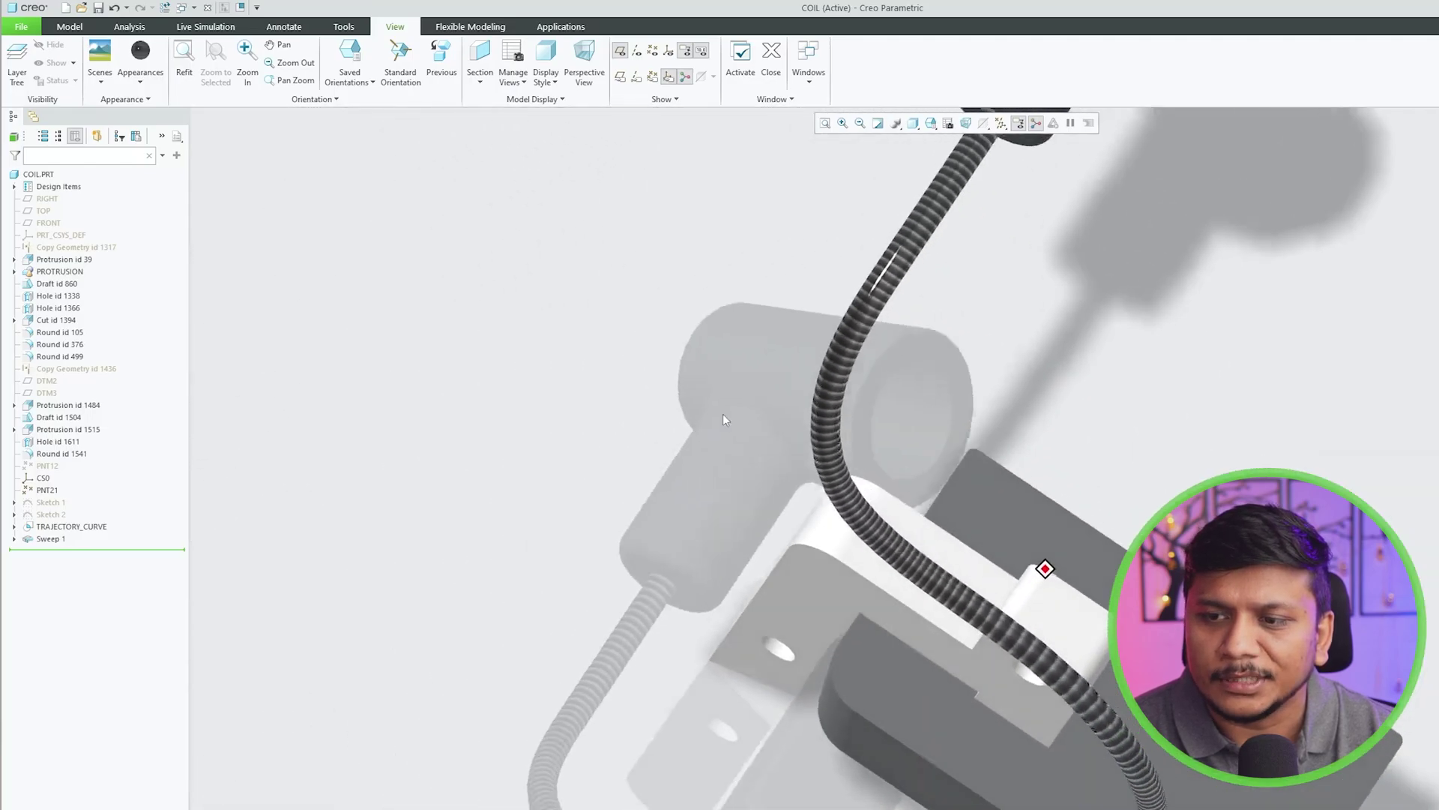